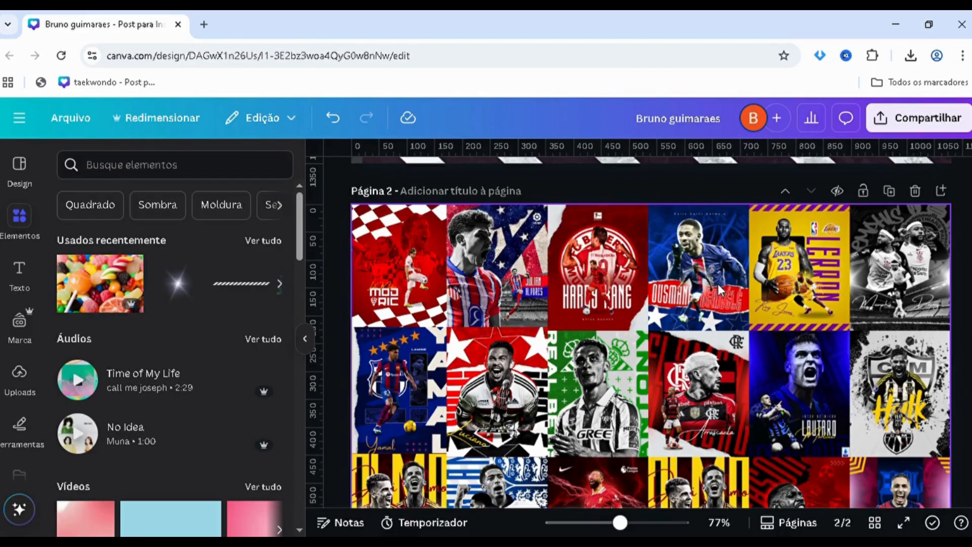
- Examine the collage of football and basketball posters on page 2 from its first row to its lower rows
{"action": "scroll", "coordinate": [686, 306], "scroll_direction": "down", "scroll_amount": 2}
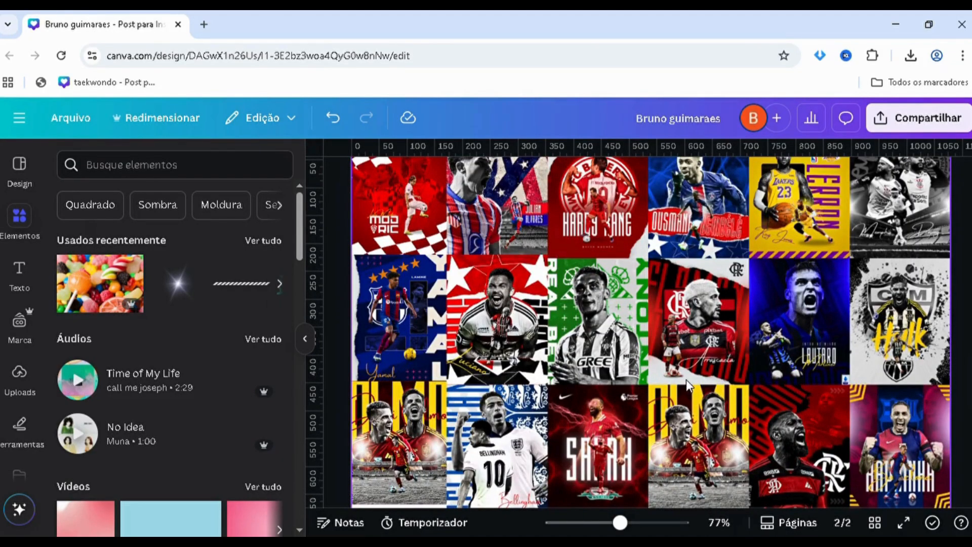
{"action": "scroll", "coordinate": [692, 373], "scroll_direction": "up", "scroll_amount": 2}
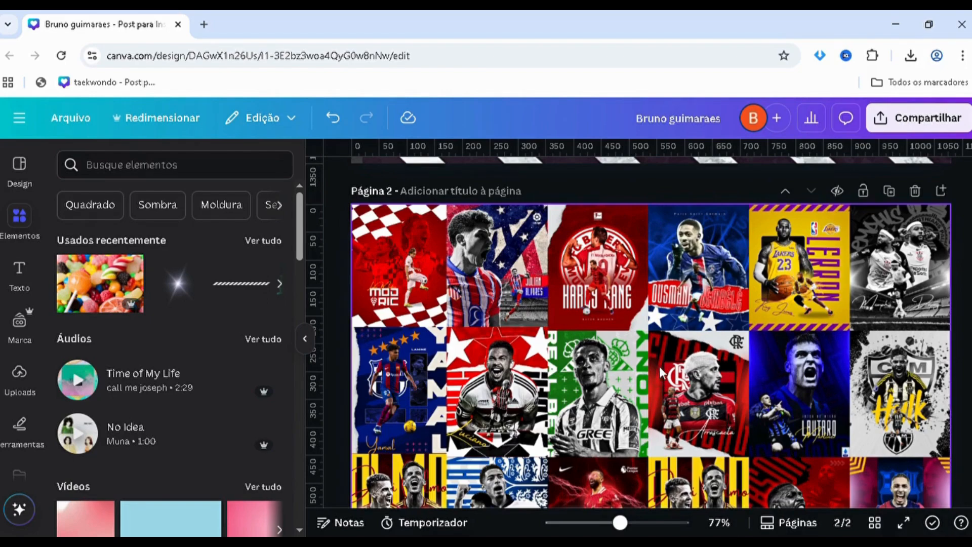
{"action": "scroll", "coordinate": [659, 366], "scroll_direction": "down", "scroll_amount": 2}
{"action": "scroll", "coordinate": [650, 331], "scroll_direction": "down", "scroll_amount": 2}
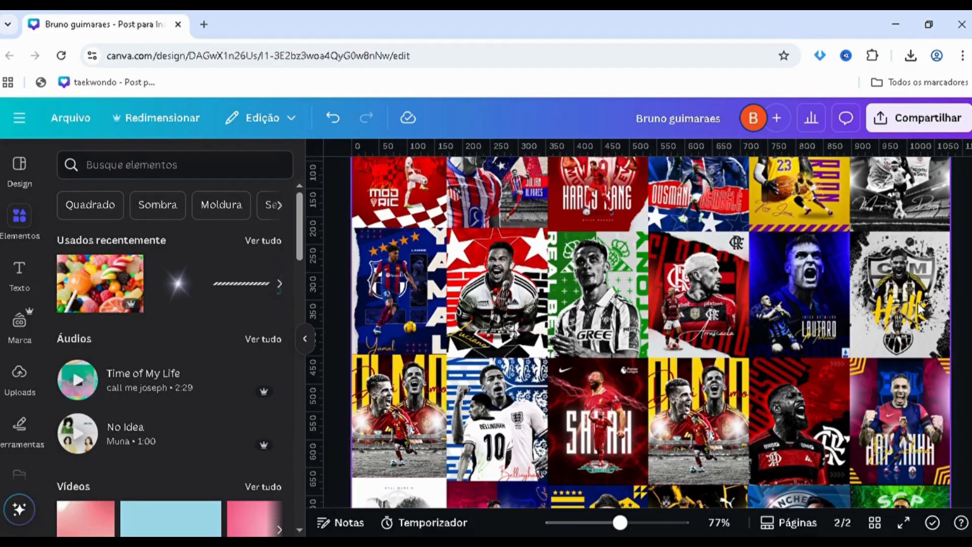
{"action": "scroll", "coordinate": [918, 322], "scroll_direction": "down", "scroll_amount": 2}
{"action": "scroll", "coordinate": [651, 331], "scroll_direction": "down", "scroll_amount": 1}
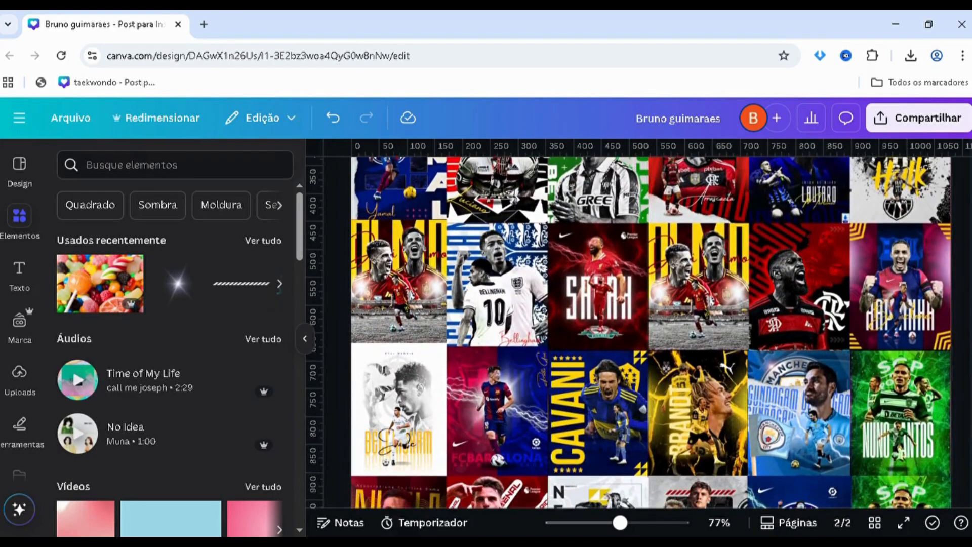
{"action": "scroll", "coordinate": [963, 420], "scroll_direction": "down", "scroll_amount": 2}
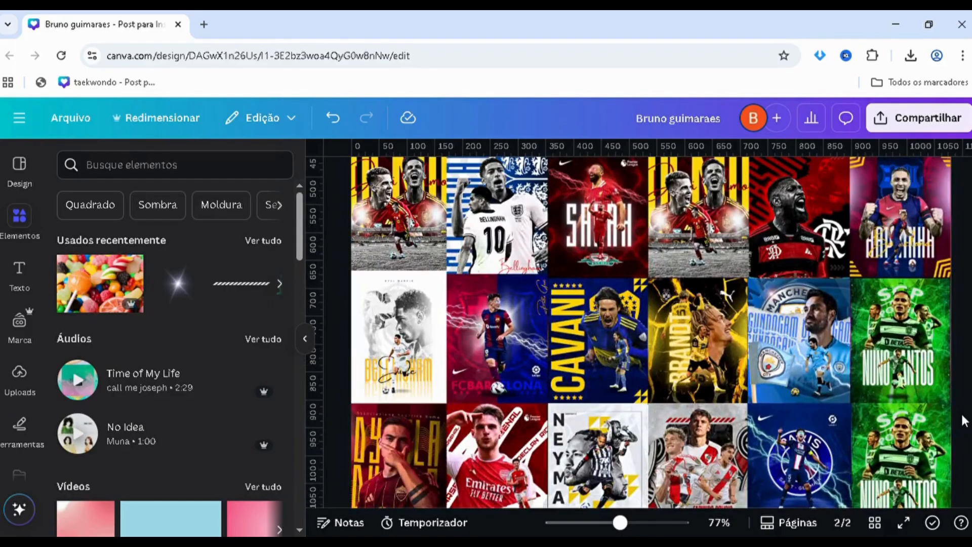
{"action": "scroll", "coordinate": [964, 420], "scroll_direction": "down", "scroll_amount": 2}
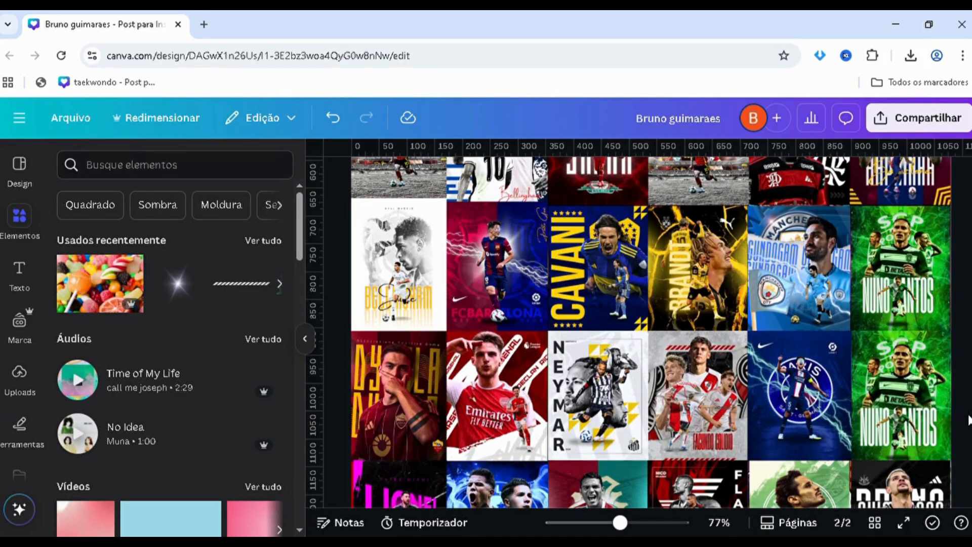
{"action": "scroll", "coordinate": [968, 420], "scroll_direction": "down", "scroll_amount": 2}
{"action": "scroll", "coordinate": [928, 349], "scroll_direction": "up", "scroll_amount": 2}
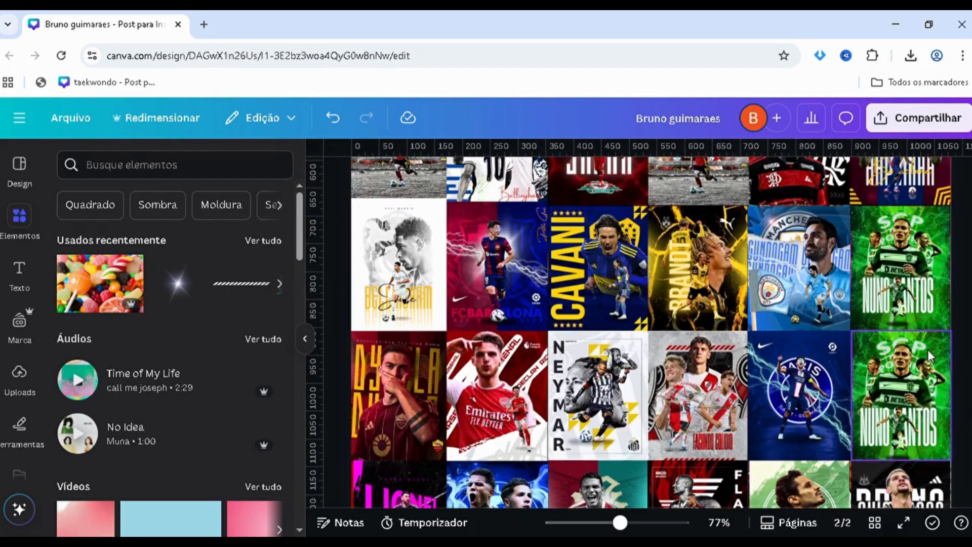
{"action": "scroll", "coordinate": [928, 349], "scroll_direction": "down", "scroll_amount": 8}
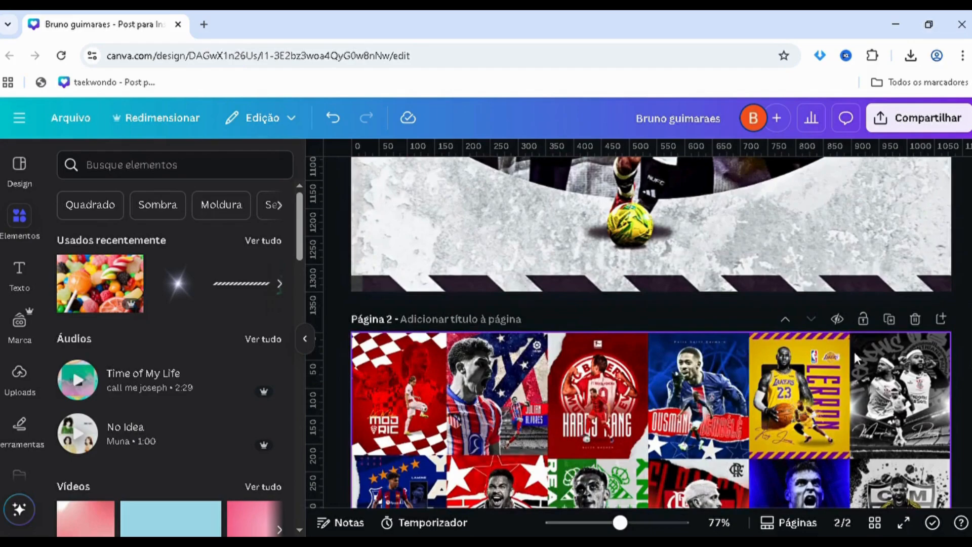
{"action": "scroll", "coordinate": [721, 360], "scroll_direction": "down", "scroll_amount": 8}
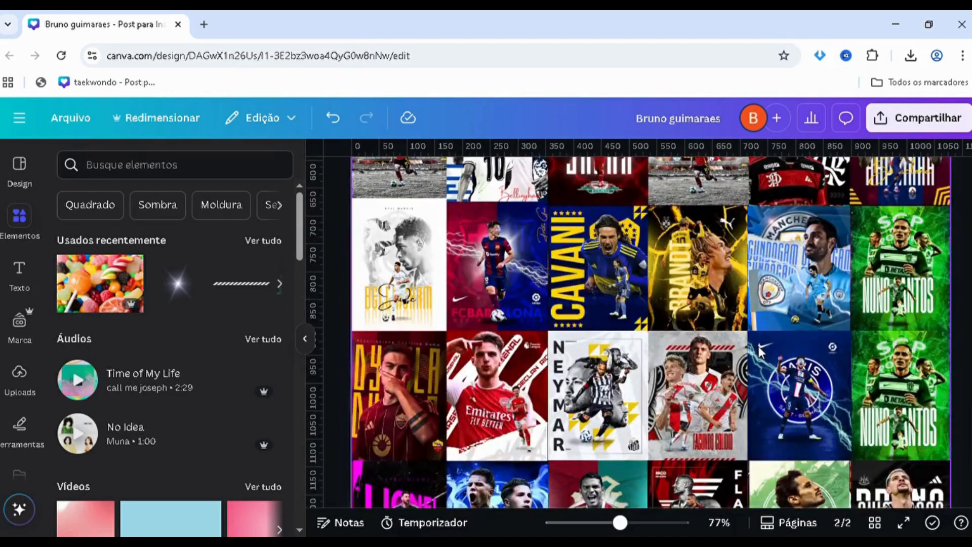
{"action": "scroll", "coordinate": [757, 347], "scroll_direction": "down", "scroll_amount": 3}
{"action": "scroll", "coordinate": [757, 347], "scroll_direction": "up", "scroll_amount": 2}
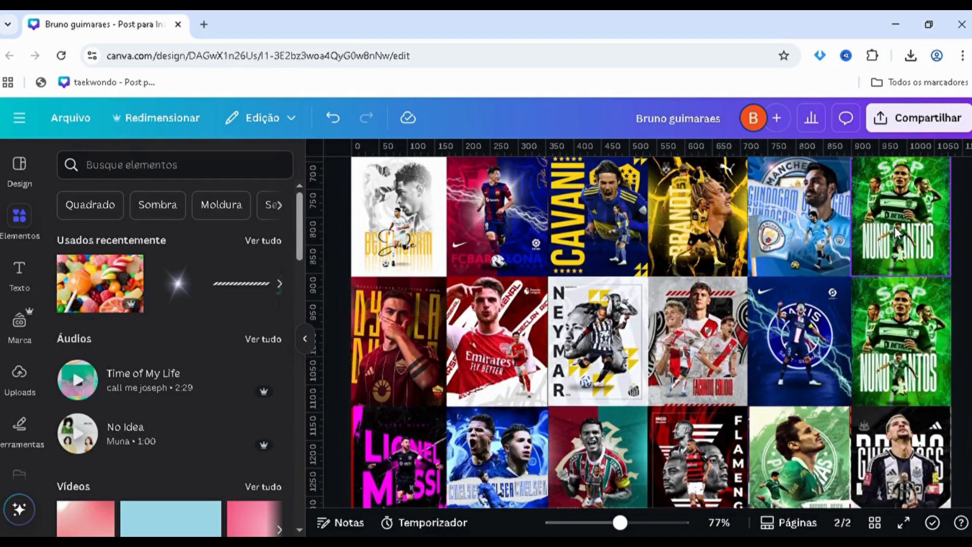
- Delete the duplicate green Nuno Santos poster in the fourth row of the page 2 collage
{"action": "left_click", "coordinate": [876, 241]}
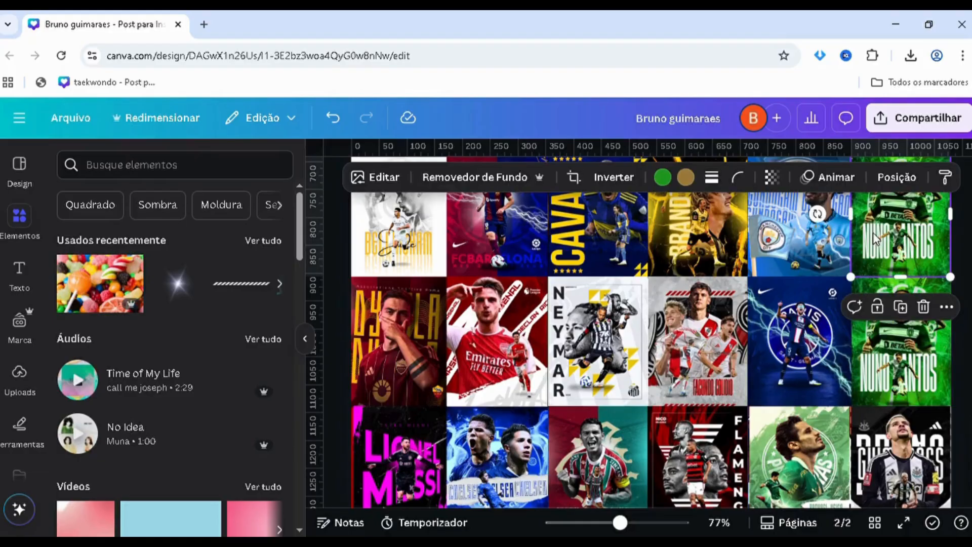
{"action": "scroll", "coordinate": [845, 330], "scroll_direction": "up", "scroll_amount": 5}
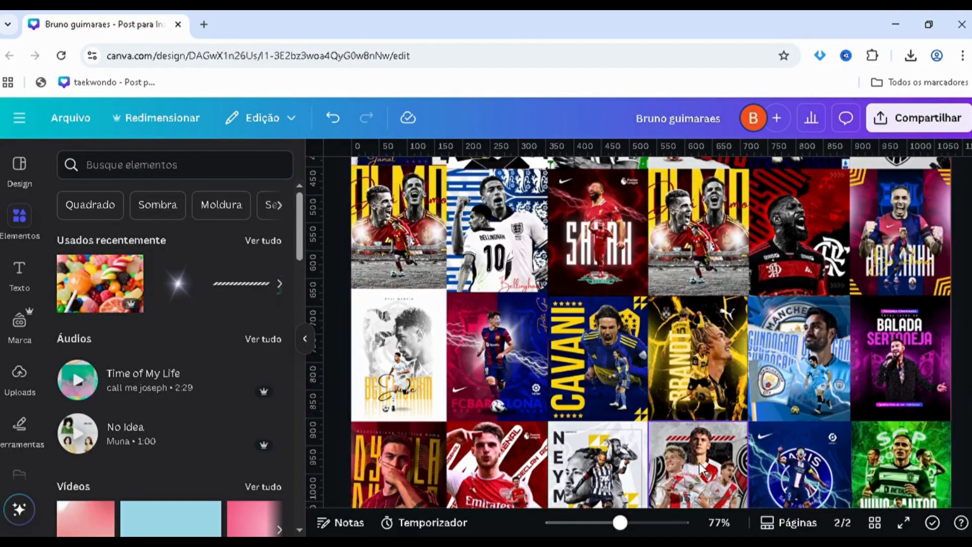
- Review the page 2 collage down to its last row and as a whole at 31% zoom
{"action": "scroll", "coordinate": [782, 409], "scroll_direction": "down", "scroll_amount": 3}
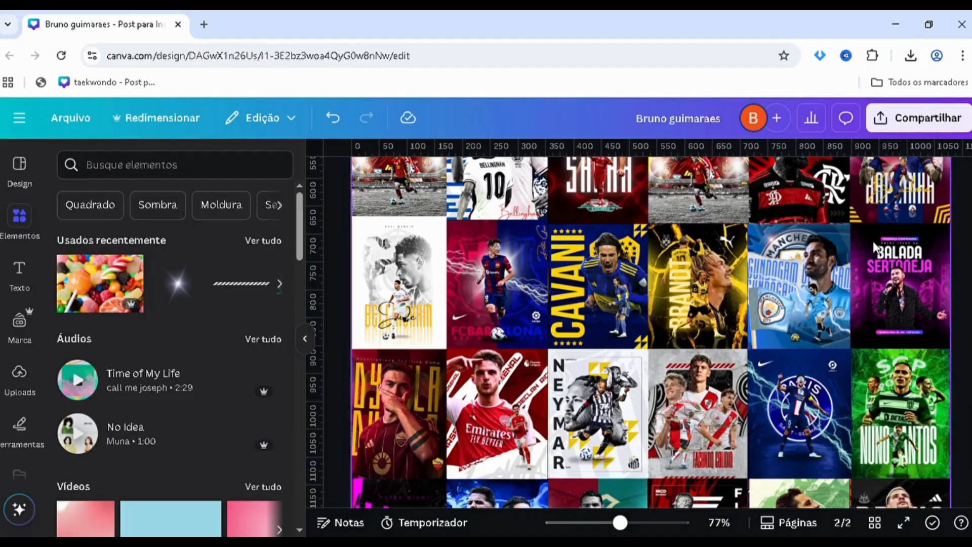
{"action": "scroll", "coordinate": [872, 241], "scroll_direction": "down", "scroll_amount": 6}
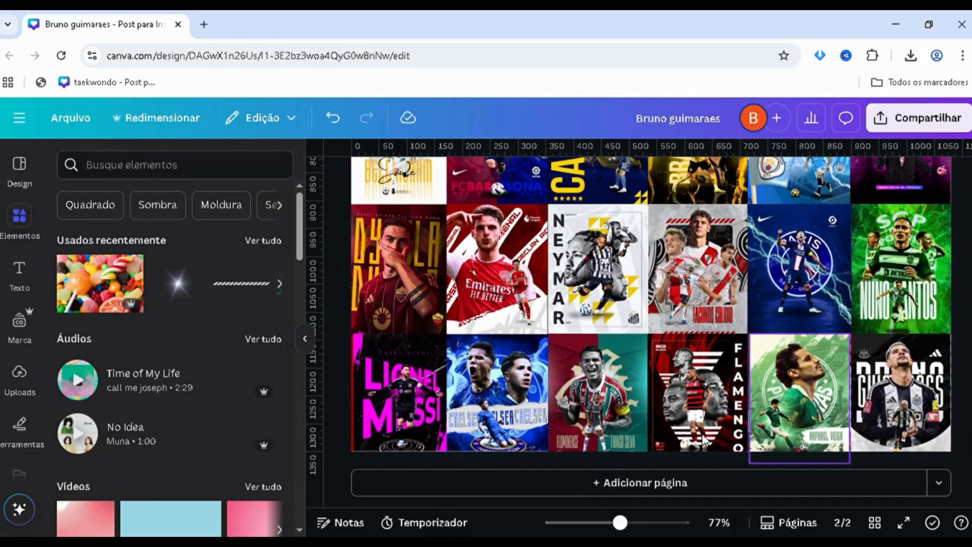
{"action": "scroll", "coordinate": [482, 439], "scroll_direction": "up", "scroll_amount": 20}
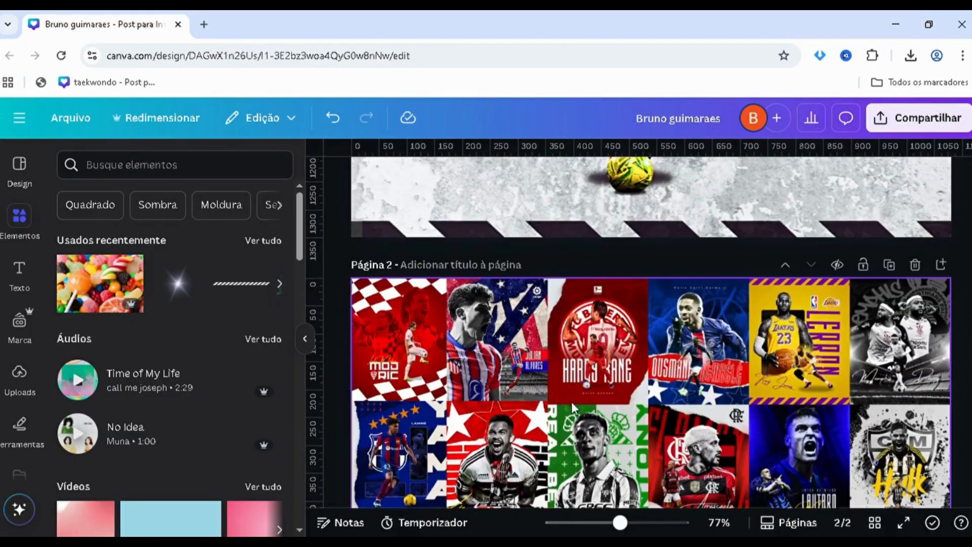
{"action": "mouse_move", "coordinate": [618, 522]}
{"action": "left_mouse_down"}
{"action": "mouse_move", "coordinate": [607, 522]}
{"action": "mouse_move", "coordinate": [616, 522]}
{"action": "left_mouse_up"}
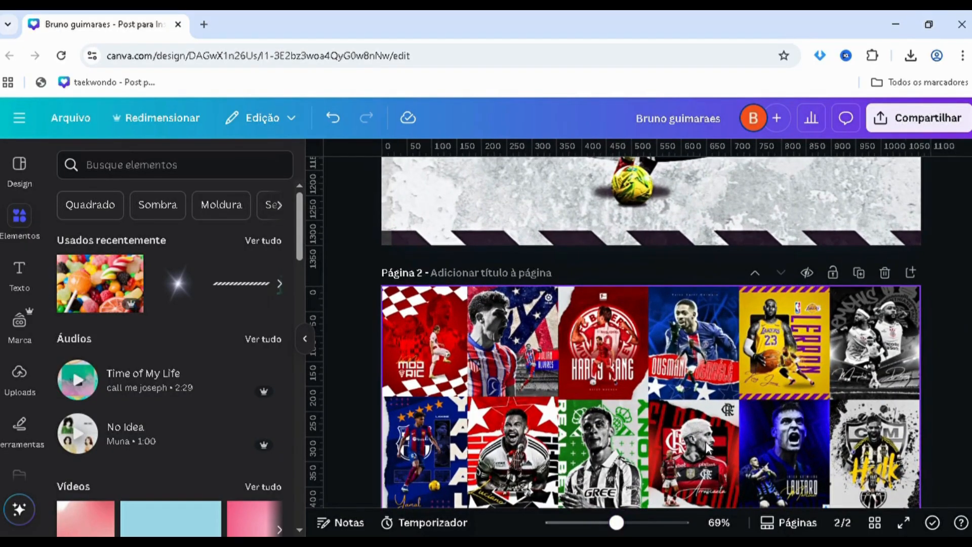
{"action": "left_click", "coordinate": [590, 523]}
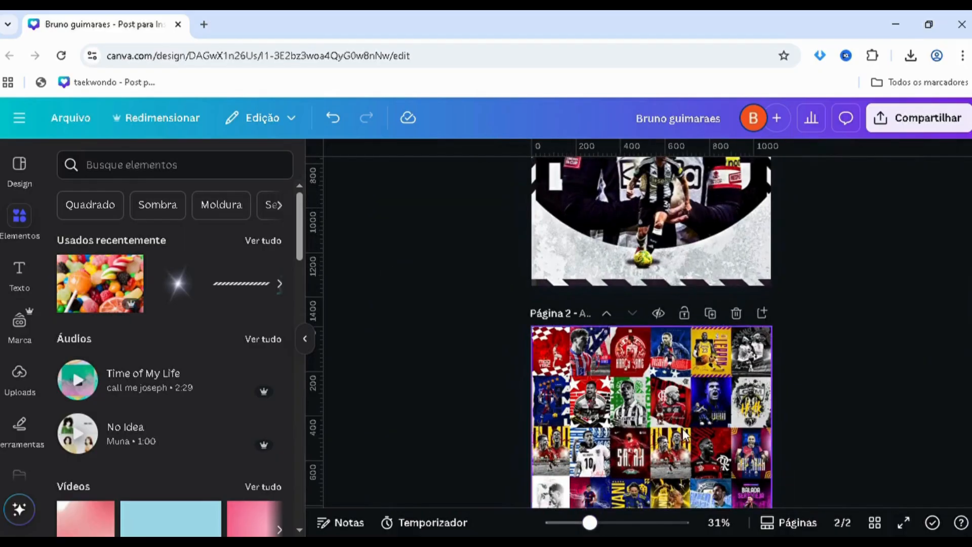
{"action": "scroll", "coordinate": [752, 379], "scroll_direction": "down", "scroll_amount": 3}
{"action": "scroll", "coordinate": [751, 370], "scroll_direction": "up", "scroll_amount": 2}
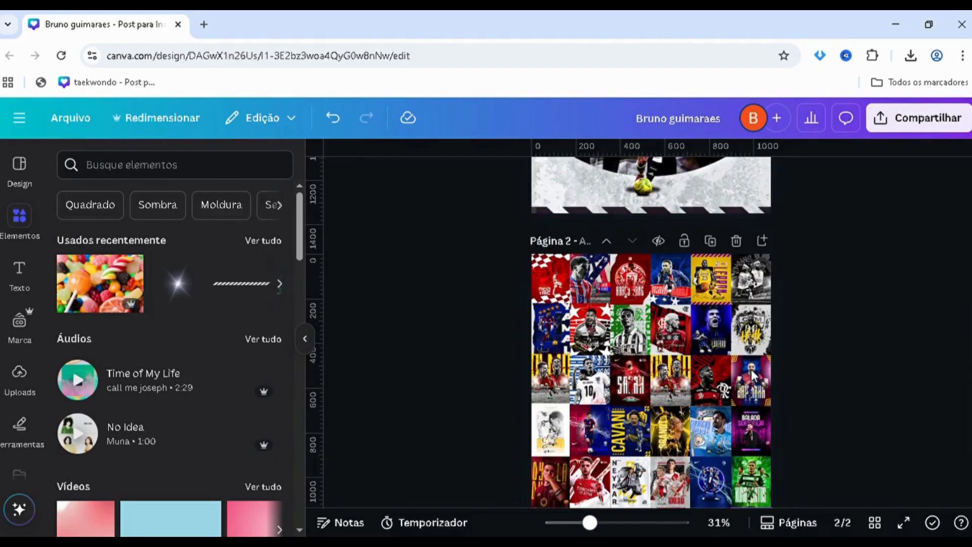
- Stretch the finished Bruno Guimarães poster image on page 1 outward so its left side meets the page edge
{"action": "scroll", "coordinate": [751, 369], "scroll_direction": "up", "scroll_amount": 5}
{"action": "left_click", "coordinate": [657, 329]}
{"action": "left_click", "coordinate": [423, 375]}
{"action": "scroll", "coordinate": [428, 375], "scroll_direction": "down", "scroll_amount": 2}
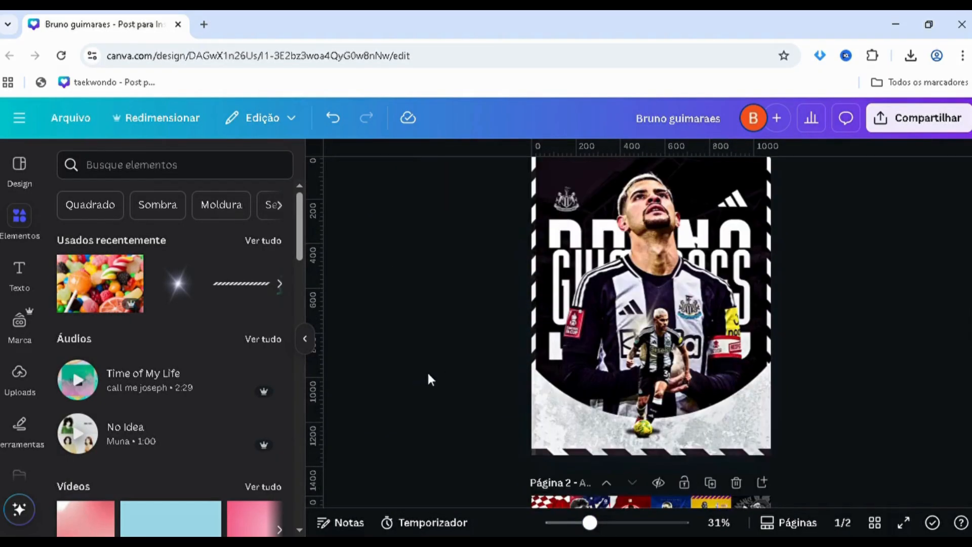
{"action": "left_click", "coordinate": [540, 307]}
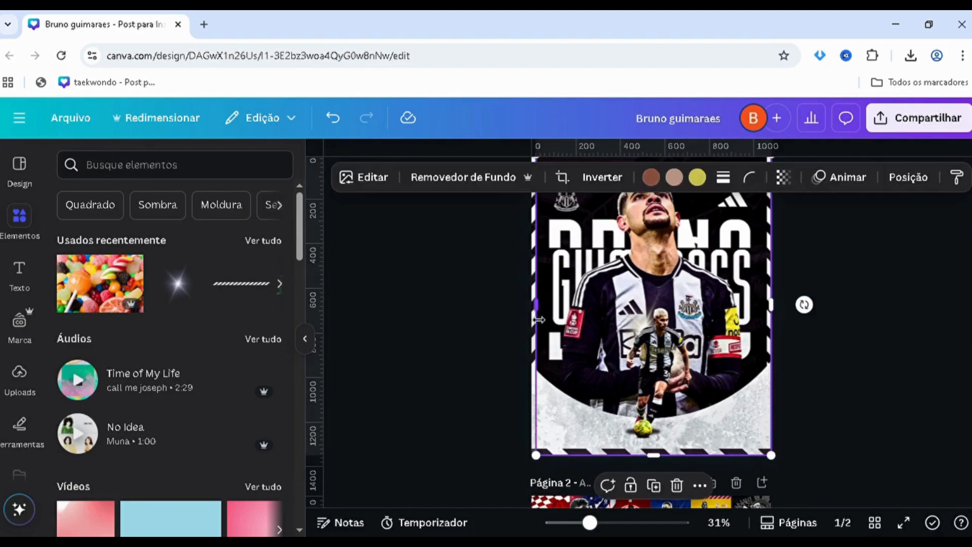
{"action": "mouse_move", "coordinate": [542, 327]}
{"action": "left_mouse_down"}
{"action": "mouse_move", "coordinate": [787, 328]}
{"action": "mouse_move", "coordinate": [530, 323]}
{"action": "left_mouse_up"}
{"action": "scroll", "coordinate": [483, 326], "scroll_direction": "up", "scroll_amount": 1}
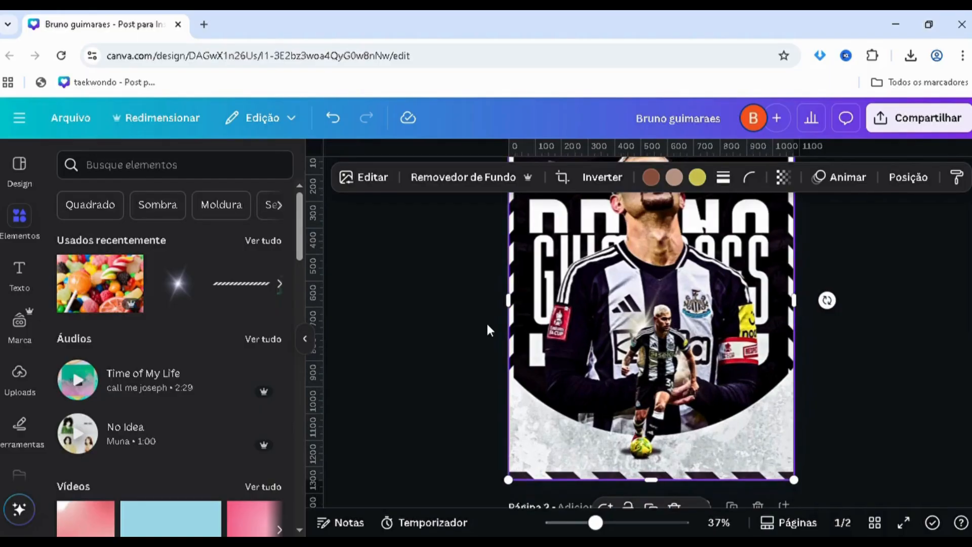
{"action": "scroll", "coordinate": [489, 326], "scroll_direction": "up", "scroll_amount": 2}
{"action": "left_click_drag", "start_coordinate": [517, 341], "coordinate": [510, 388]}
{"action": "left_click", "coordinate": [447, 410]}
- Examine the finished poster on page 1 closely, including its crest, lettering, player cutouts and striped border
{"action": "scroll", "coordinate": [431, 428], "scroll_direction": "up", "scroll_amount": 1}
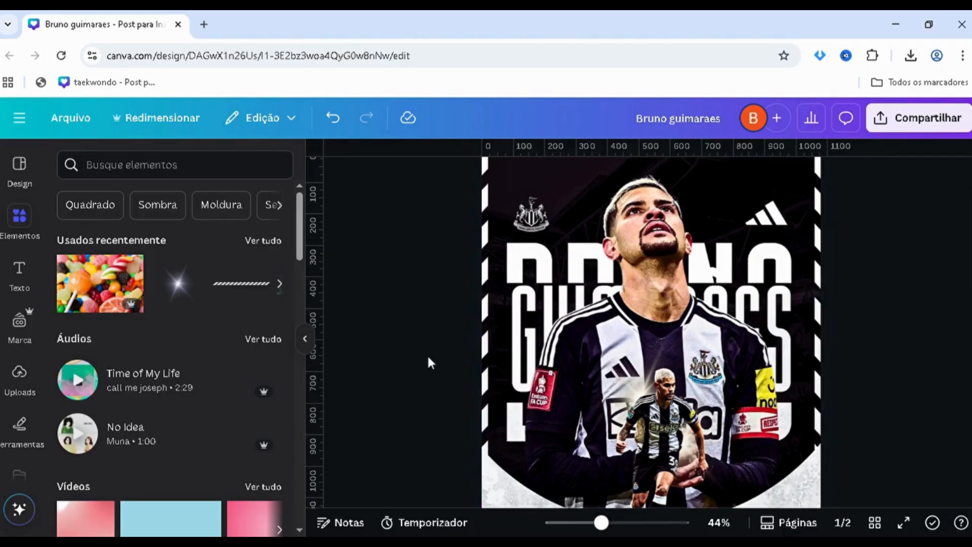
{"action": "scroll", "coordinate": [426, 354], "scroll_direction": "up", "scroll_amount": 3}
{"action": "scroll", "coordinate": [476, 324], "scroll_direction": "down", "scroll_amount": 1}
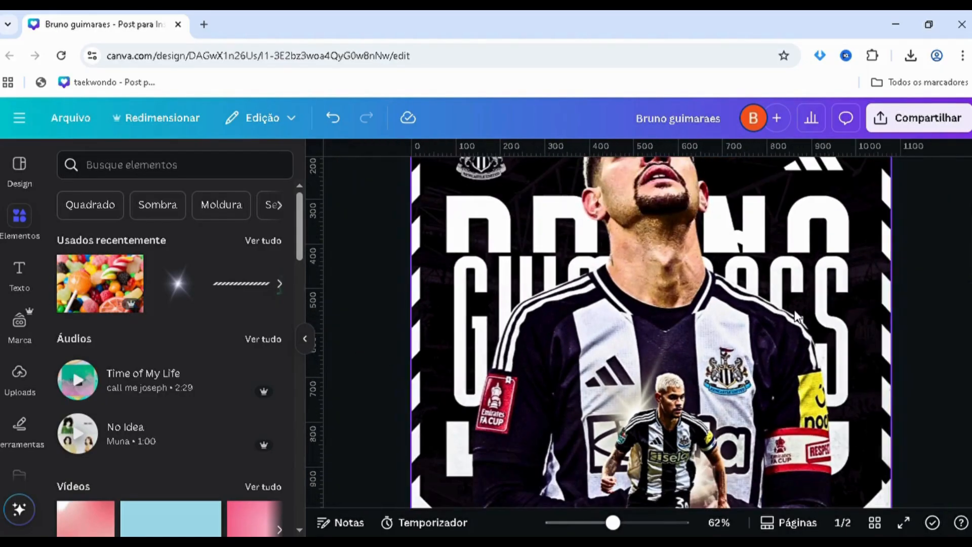
{"action": "scroll", "coordinate": [476, 324], "scroll_direction": "up", "scroll_amount": 3}
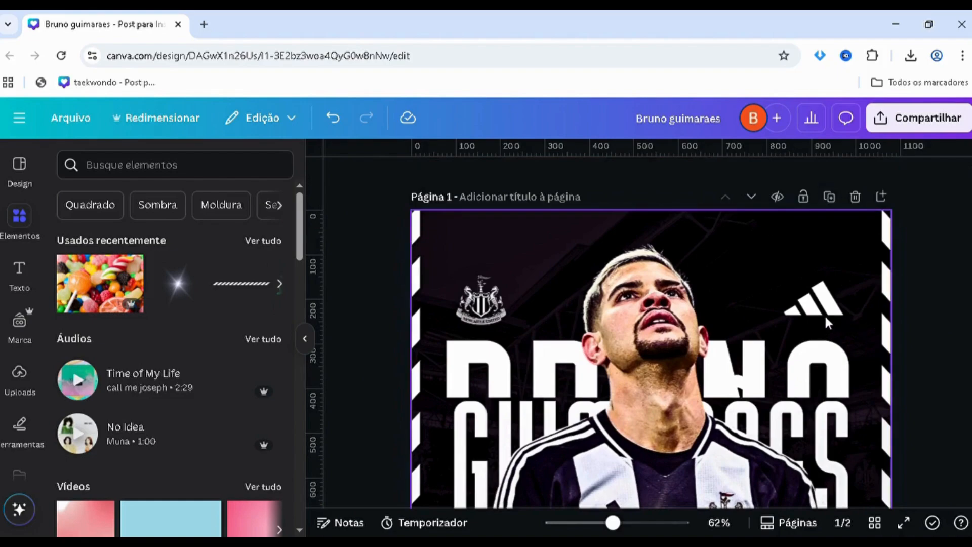
{"action": "scroll", "coordinate": [786, 348], "scroll_direction": "down", "scroll_amount": 2}
{"action": "scroll", "coordinate": [785, 349], "scroll_direction": "down", "scroll_amount": 3}
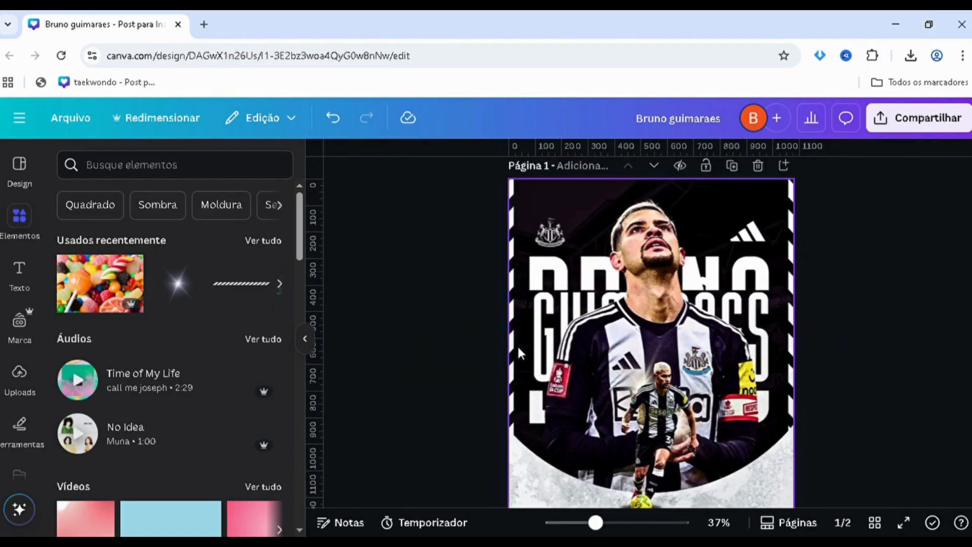
{"action": "scroll", "coordinate": [516, 342], "scroll_direction": "down", "scroll_amount": 2}
{"action": "scroll", "coordinate": [519, 324], "scroll_direction": "up", "scroll_amount": 2}
- Delete the large full-page poster collage image from page 2
{"action": "scroll", "coordinate": [670, 276], "scroll_direction": "down", "scroll_amount": 5}
{"action": "left_click", "coordinate": [597, 315]}
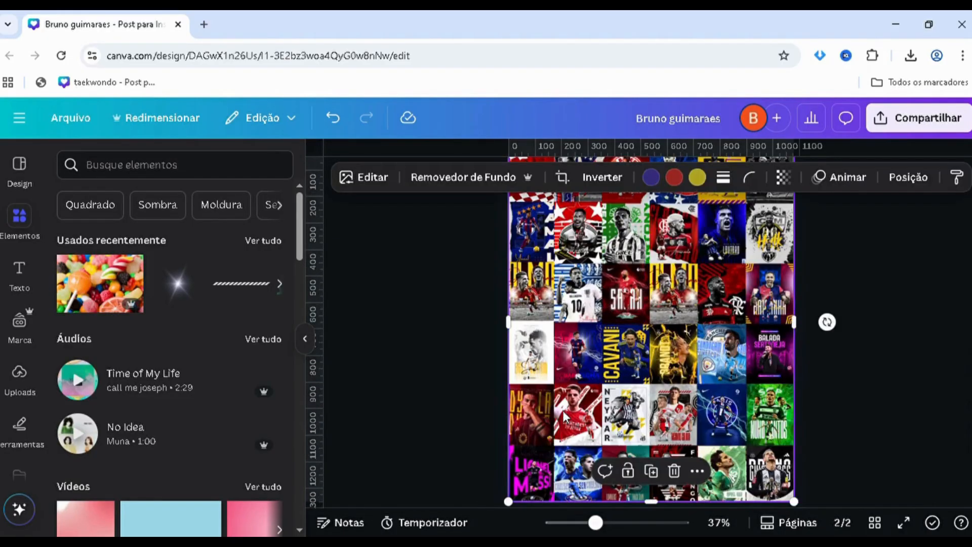
{"action": "key", "text": "Delete"}
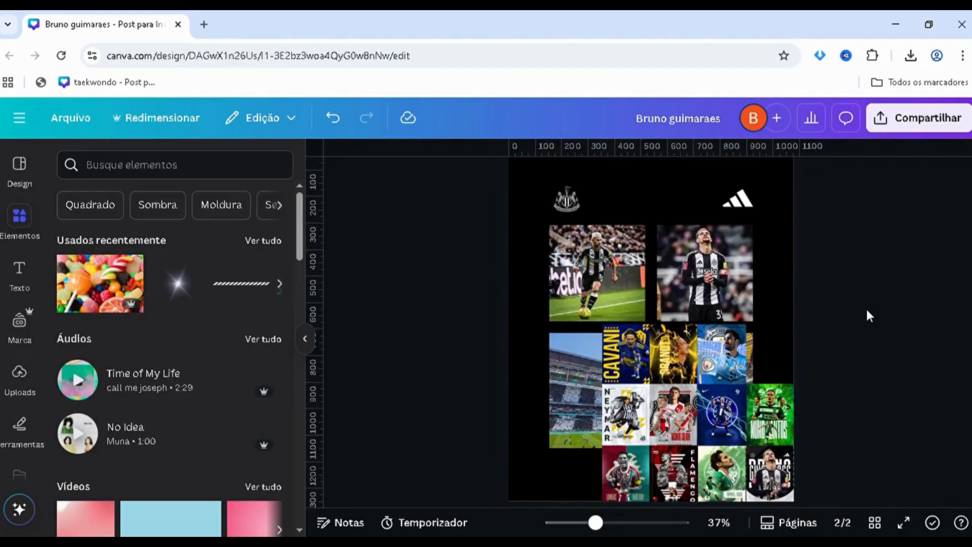
{"action": "scroll", "coordinate": [867, 311], "scroll_direction": "down", "scroll_amount": 1}
{"action": "left_click_drag", "start_coordinate": [867, 284], "coordinate": [612, 425]}
{"action": "key", "text": "Delete"}
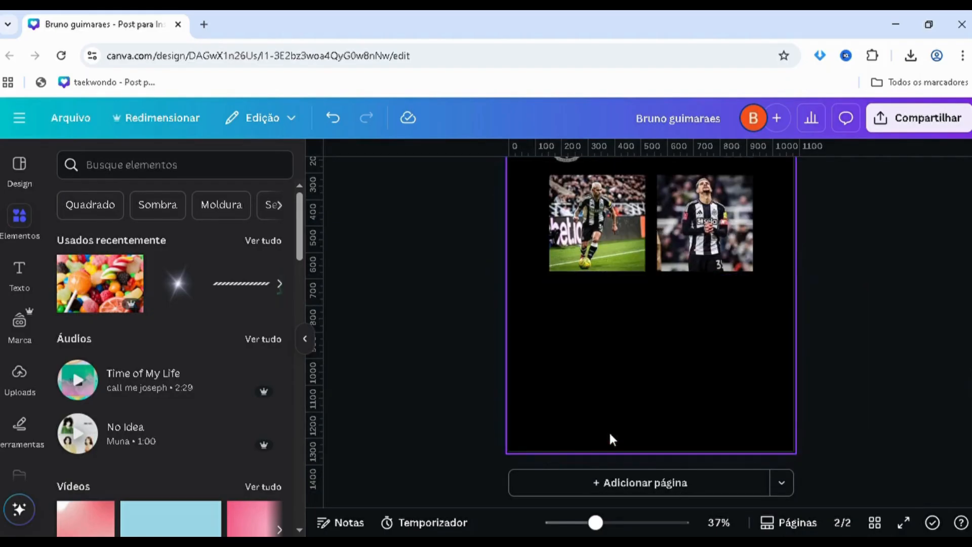
{"action": "key", "text": "ctrl+z"}
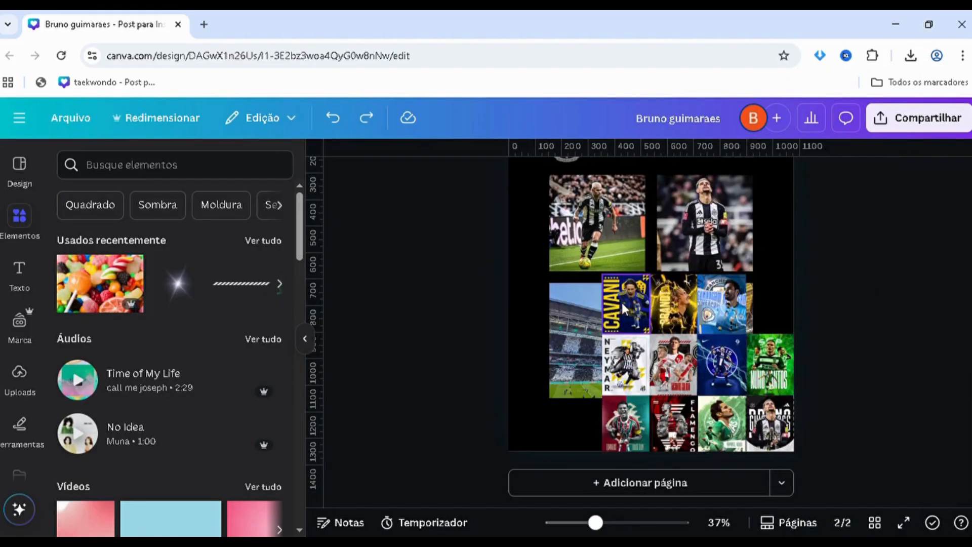
- Delete the Cavani, Brandt and Gündogan posters covering the upper part of the stadium photo on page 2
{"action": "left_click", "coordinate": [624, 308]}
{"action": "key", "text": "Delete"}
{"action": "left_click", "coordinate": [674, 308]}
{"action": "key", "text": "Delete"}
{"action": "left_click", "coordinate": [720, 307]}
{"action": "key", "text": "Delete"}
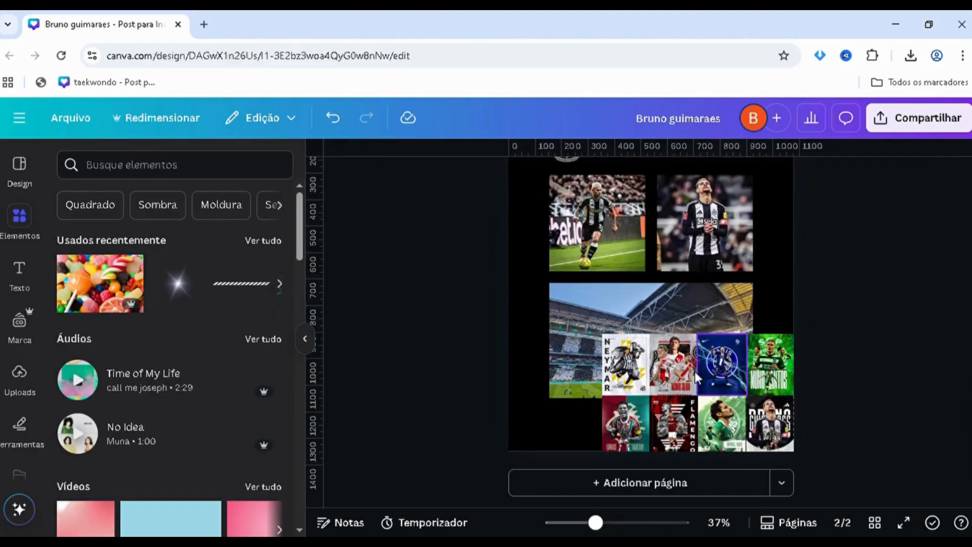
- Delete the eight leftover posters in the two lower rows of page 2, keeping the stadium photo
{"action": "key", "text": "Delete"}
{"action": "left_click", "coordinate": [625, 365]}
{"action": "key", "text": "Delete"}
{"action": "left_click", "coordinate": [624, 443]}
{"action": "key", "text": "Delete"}
{"action": "left_click", "coordinate": [692, 420]}
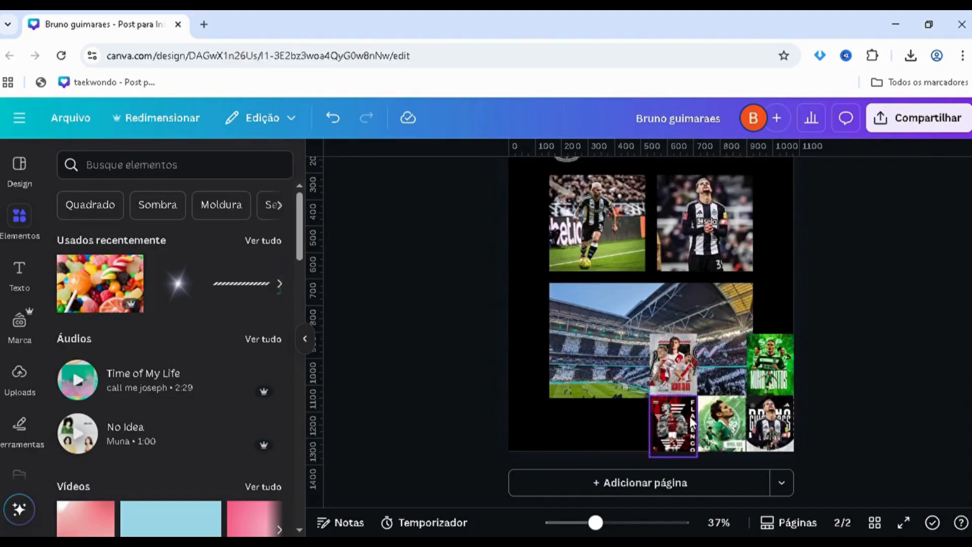
{"action": "key", "text": "Delete"}
{"action": "left_click", "coordinate": [682, 385]}
{"action": "key", "text": "Delete"}
{"action": "left_click", "coordinate": [720, 424]}
{"action": "key", "text": "Delete"}
{"action": "left_click", "coordinate": [779, 422]}
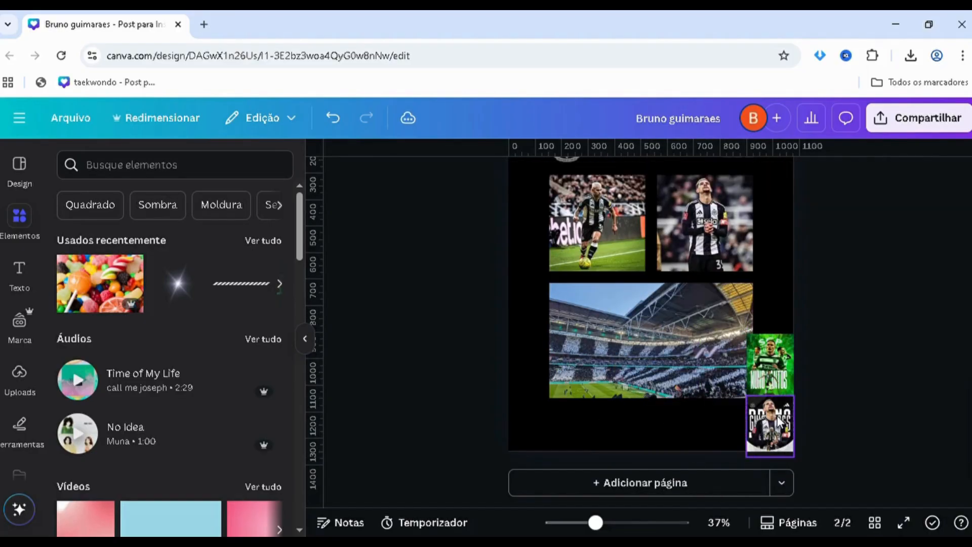
{"action": "key", "text": "Delete"}
{"action": "left_click", "coordinate": [781, 389]}
{"action": "key", "text": "Delete"}
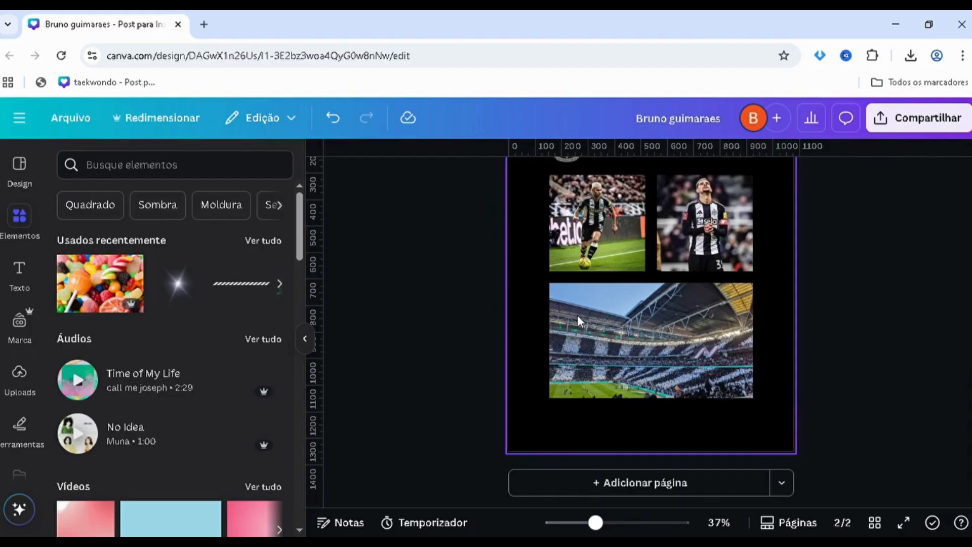
- Add a new blank page after page 2, which holds the player photos, stadium photo and logos
{"action": "scroll", "coordinate": [508, 318], "scroll_direction": "up", "scroll_amount": 1}
{"action": "scroll", "coordinate": [505, 324], "scroll_direction": "down", "scroll_amount": 1}
{"action": "scroll", "coordinate": [505, 325], "scroll_direction": "up", "scroll_amount": 1}
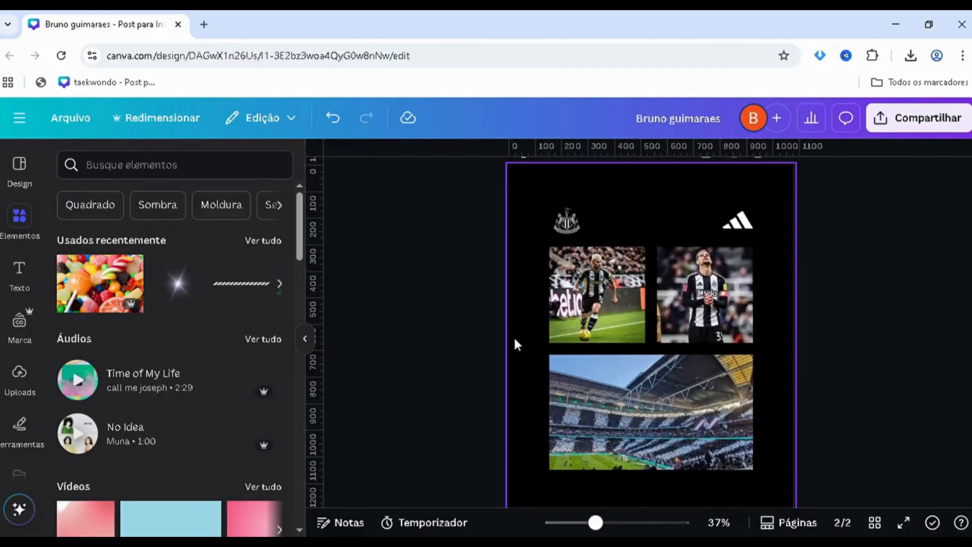
{"action": "scroll", "coordinate": [517, 344], "scroll_direction": "down", "scroll_amount": 3}
{"action": "left_click", "coordinate": [570, 483]}
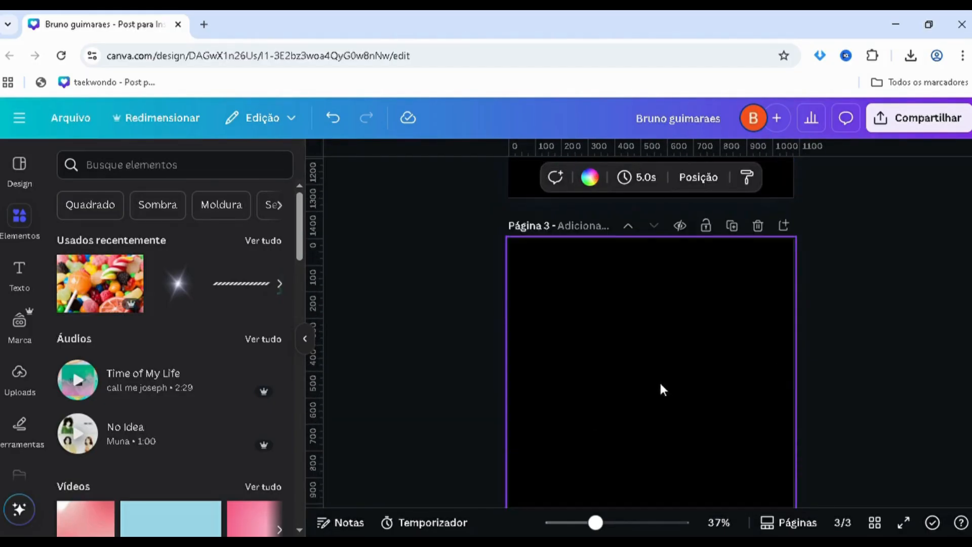
- Move the blank page above the source-photo page and transfer the stadium photo onto it by cutting and pasting
{"action": "left_click", "coordinate": [628, 226]}
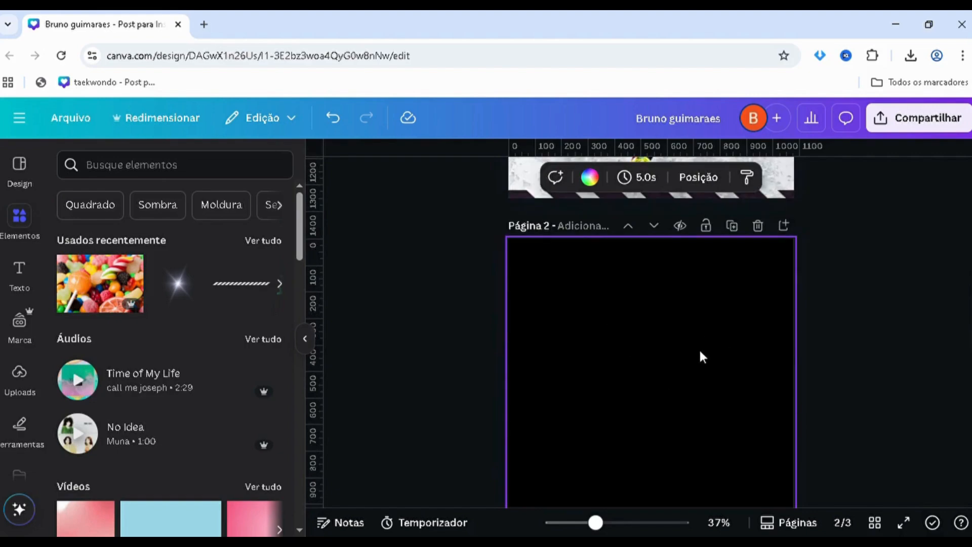
{"action": "scroll", "coordinate": [739, 354], "scroll_direction": "down", "scroll_amount": 5}
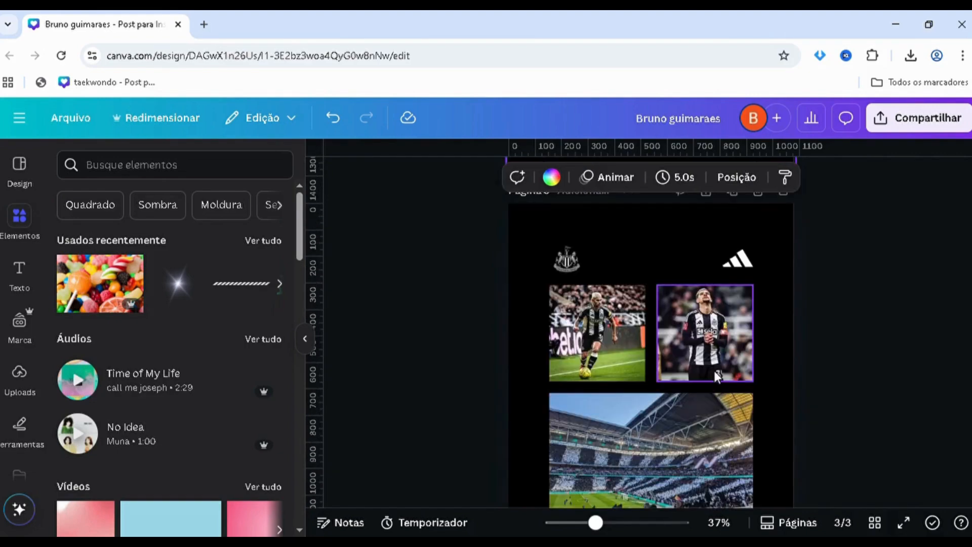
{"action": "scroll", "coordinate": [714, 371], "scroll_direction": "down", "scroll_amount": 2}
{"action": "left_click", "coordinate": [630, 410]}
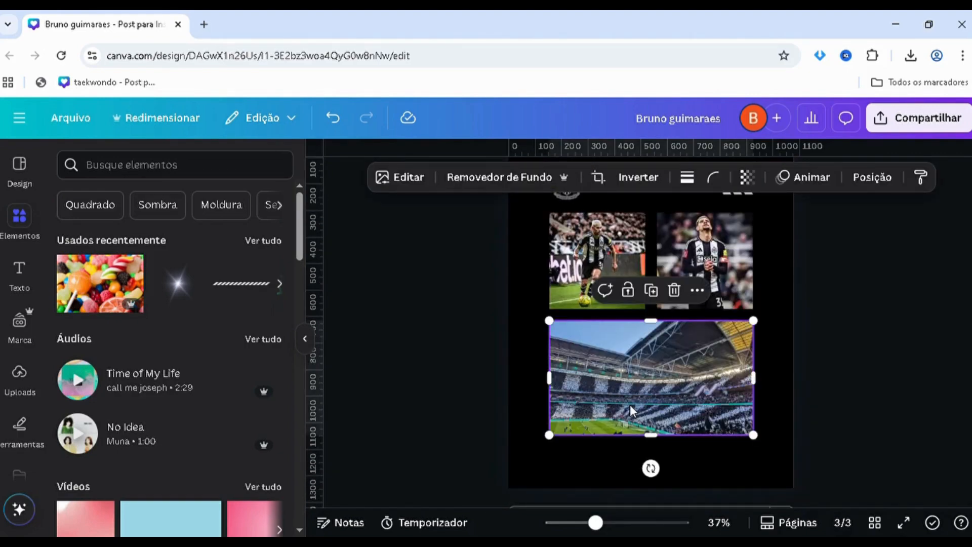
{"action": "key", "text": "ctrl+x"}
{"action": "scroll", "coordinate": [466, 368], "scroll_direction": "up", "scroll_amount": 6}
{"action": "key", "text": "ctrl+v"}
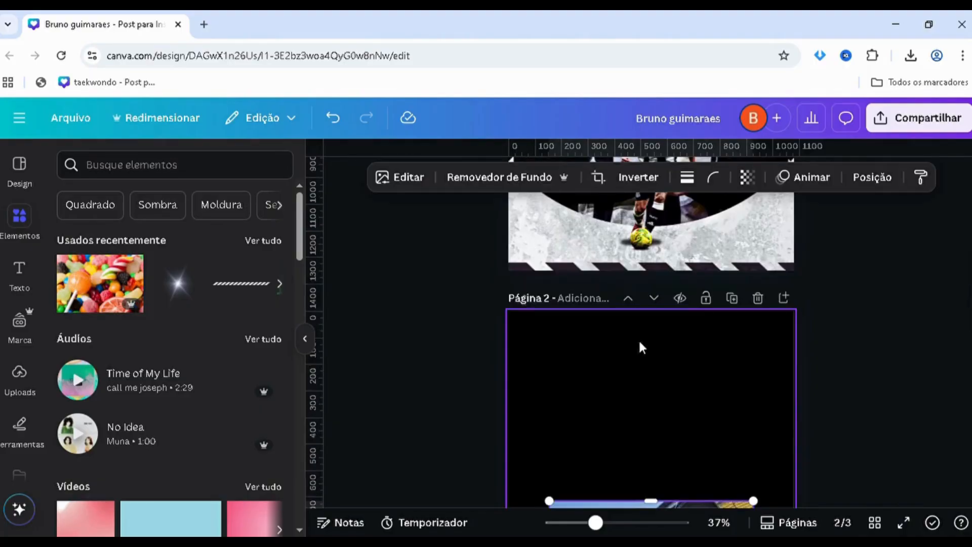
- Enlarge the stadium photo on page 2 and shift it sideways so it covers the full page width
{"action": "scroll", "coordinate": [639, 342], "scroll_direction": "down", "scroll_amount": 2}
{"action": "left_click_drag", "start_coordinate": [550, 357], "coordinate": [264, 248]}
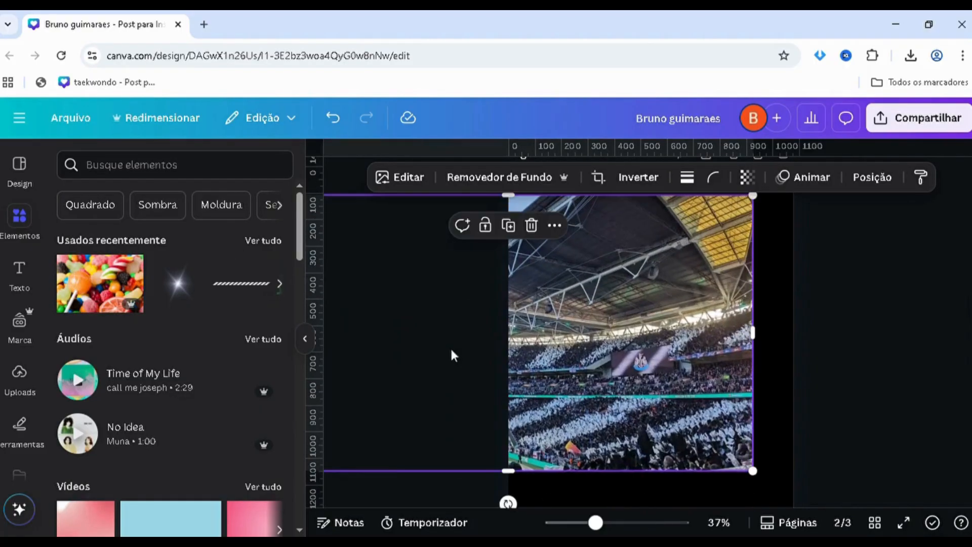
{"action": "left_click_drag", "start_coordinate": [495, 330], "coordinate": [623, 330]}
{"action": "scroll", "coordinate": [594, 329], "scroll_direction": "up", "scroll_amount": 1}
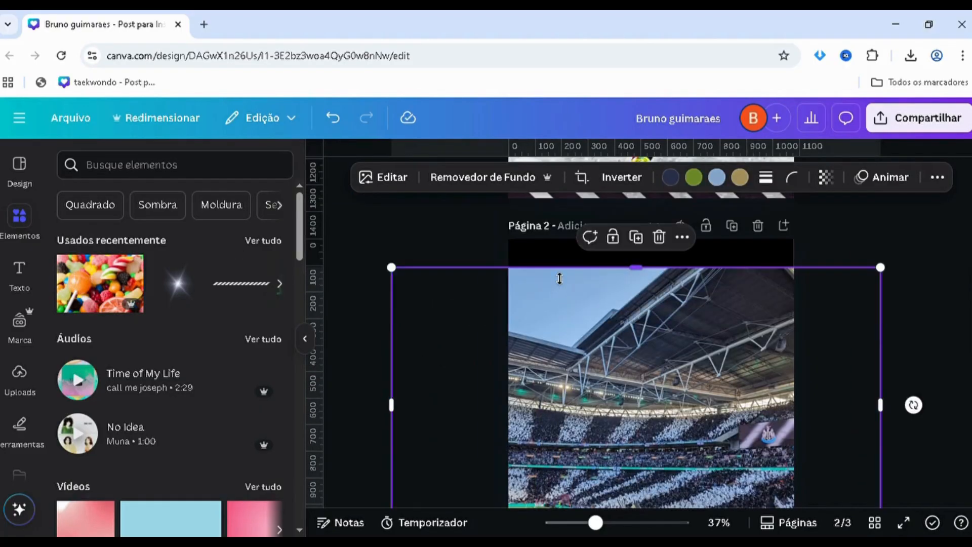
- Align the stadium photo's upper edge with the top of page 2 and fine-tune its horizontal position against the reference poster
{"action": "left_click_drag", "start_coordinate": [559, 274], "coordinate": [557, 253]}
{"action": "left_click_drag", "start_coordinate": [559, 323], "coordinate": [590, 317]}
{"action": "scroll", "coordinate": [546, 330], "scroll_direction": "down", "scroll_amount": 1}
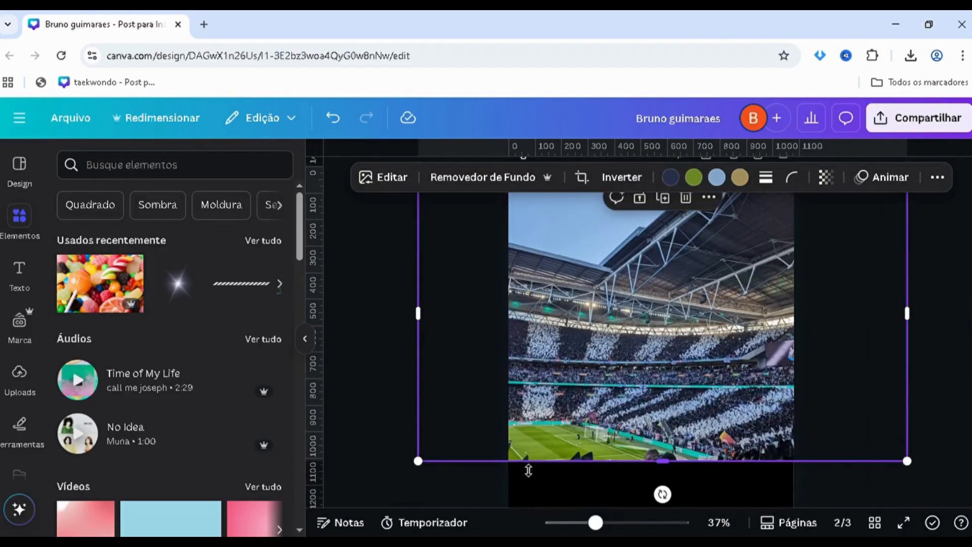
{"action": "left_click_drag", "start_coordinate": [532, 468], "coordinate": [534, 477]}
{"action": "scroll", "coordinate": [557, 413], "scroll_direction": "up", "scroll_amount": 2}
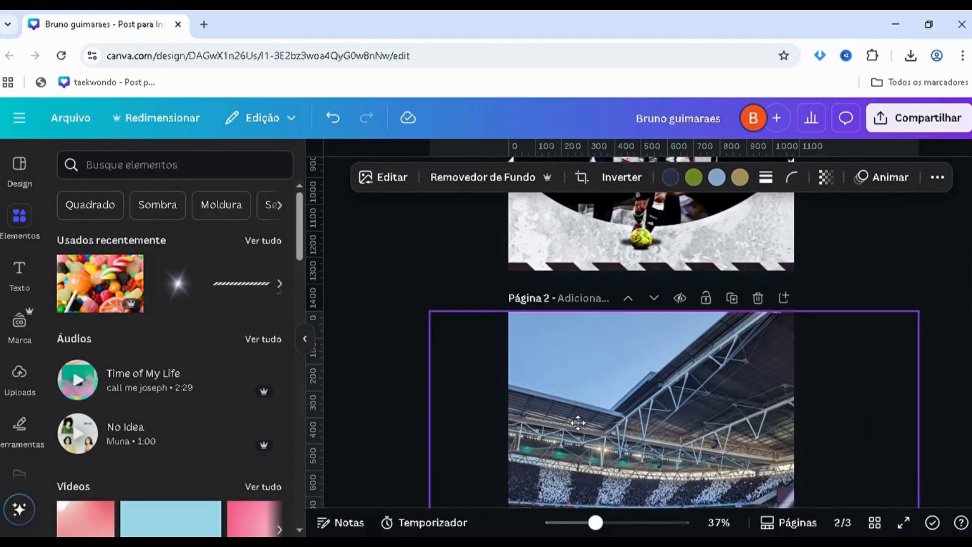
{"action": "scroll", "coordinate": [553, 424], "scroll_direction": "down", "scroll_amount": 3}
{"action": "left_click", "coordinate": [404, 477]}
{"action": "scroll", "coordinate": [434, 435], "scroll_direction": "up", "scroll_amount": 8}
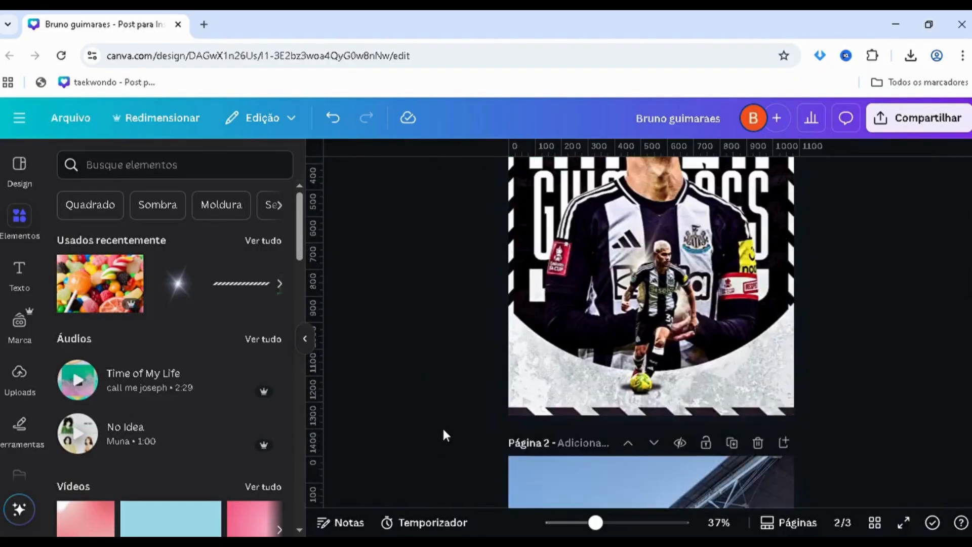
{"action": "scroll", "coordinate": [623, 349], "scroll_direction": "down", "scroll_amount": 8}
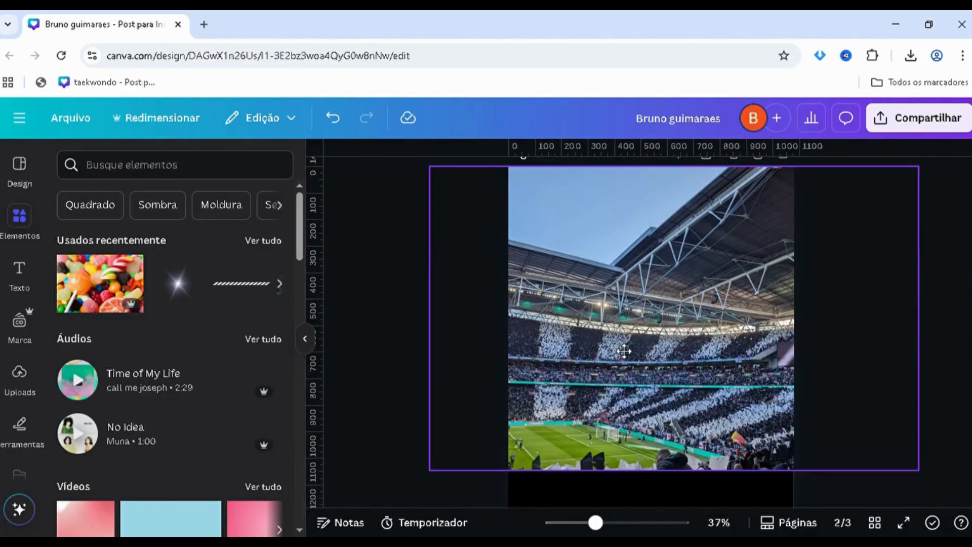
{"action": "left_click", "coordinate": [616, 344]}
{"action": "left_click", "coordinate": [393, 358]}
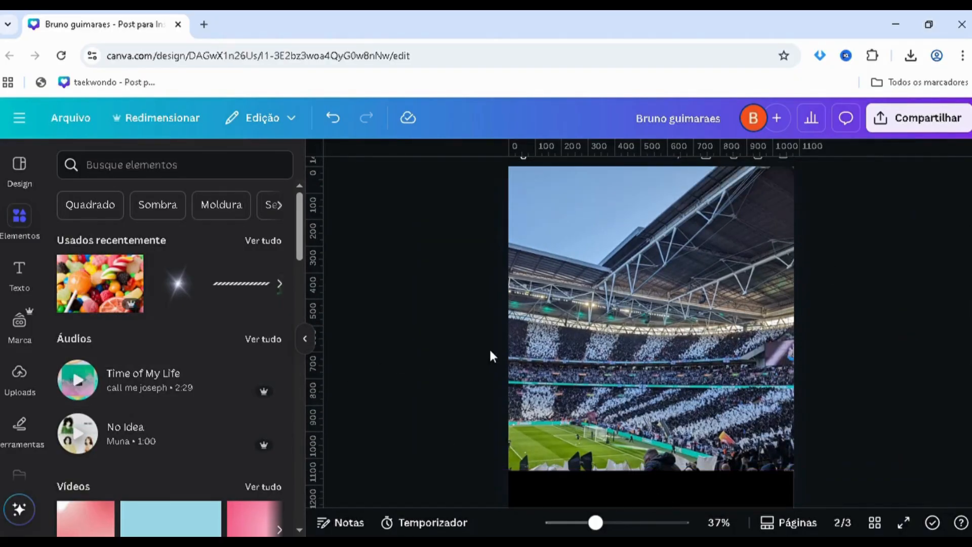
- Apply a custom Duotone effect to the stadium photo with #343434 highlights
{"action": "left_click", "coordinate": [516, 335]}
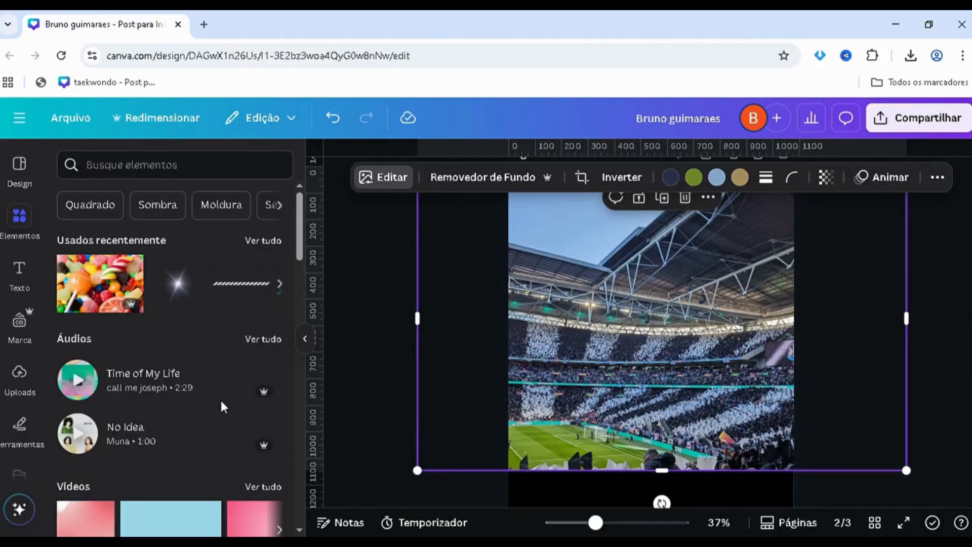
{"action": "left_click", "coordinate": [164, 349]}
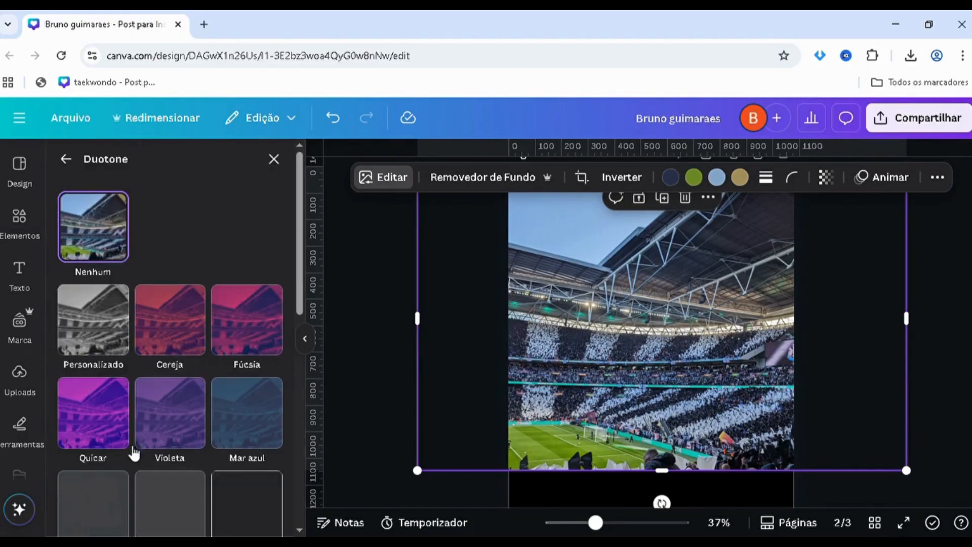
{"action": "left_click", "coordinate": [103, 341]}
{"action": "left_click", "coordinate": [270, 394]}
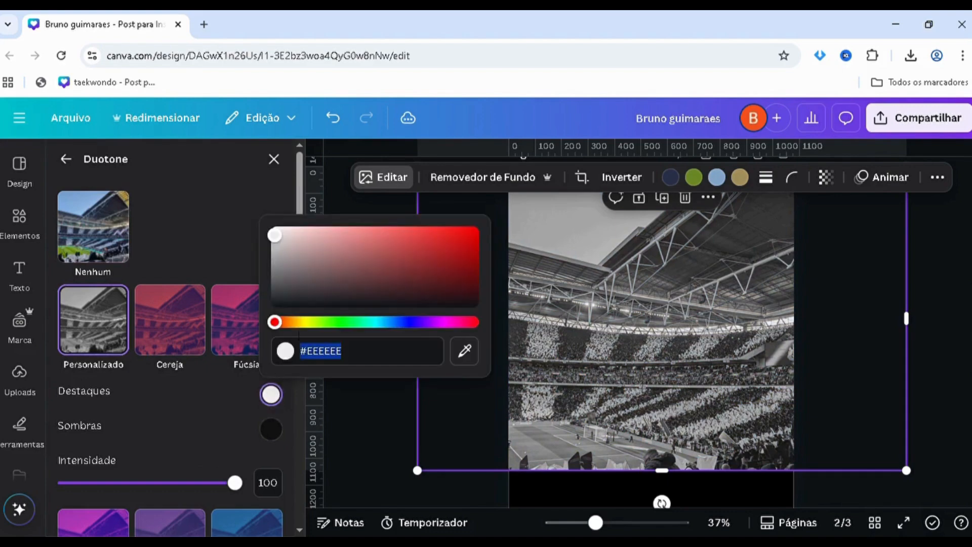
{"action": "left_click", "coordinate": [274, 289]}
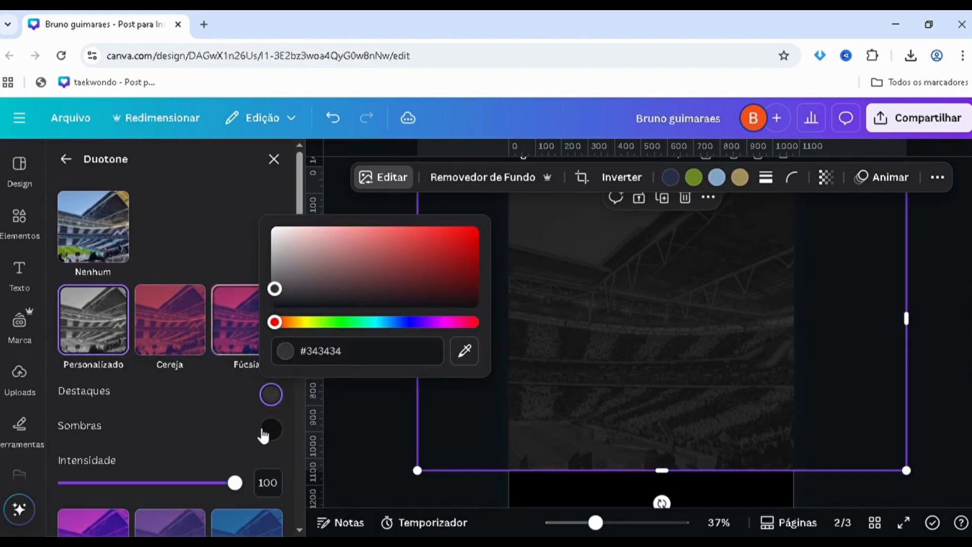
- Set the Duotone shadows to #000000 and darken the highlights slightly further, then close the effect settings
{"action": "left_click", "coordinate": [270, 437]}
{"action": "left_click_drag", "start_coordinate": [275, 318], "coordinate": [173, 449]}
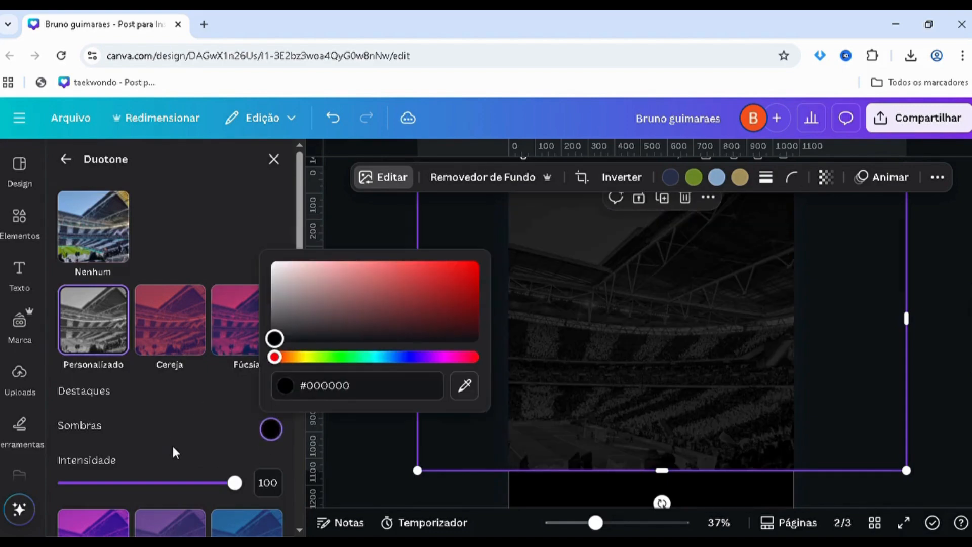
{"action": "left_click", "coordinate": [173, 448]}
{"action": "left_click", "coordinate": [277, 396]}
{"action": "left_click_drag", "start_coordinate": [272, 288], "coordinate": [264, 303]}
{"action": "left_click", "coordinate": [886, 479]}
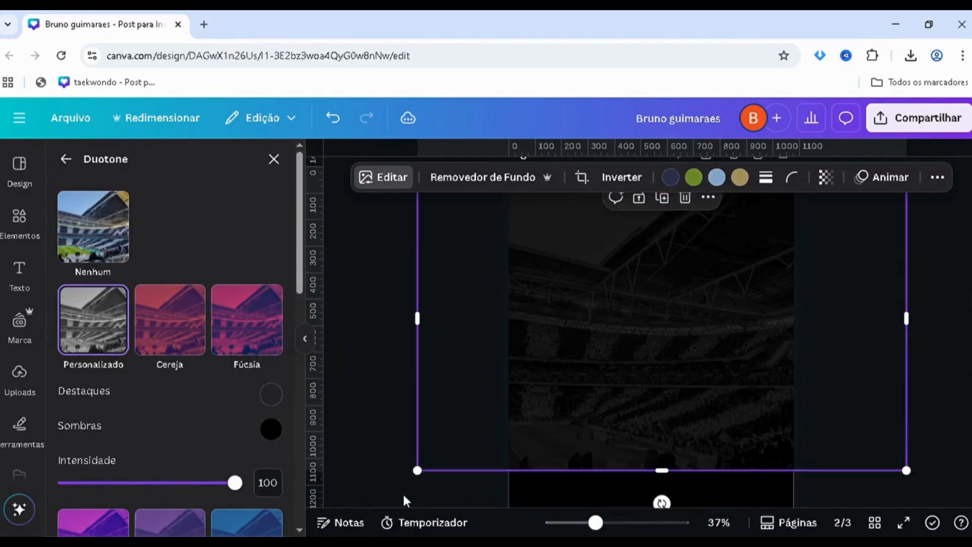
{"action": "left_click", "coordinate": [401, 497]}
{"action": "scroll", "coordinate": [385, 492], "scroll_direction": "down", "scroll_amount": 1}
{"action": "left_click", "coordinate": [383, 487]}
{"action": "scroll", "coordinate": [386, 482], "scroll_direction": "down", "scroll_amount": 6}
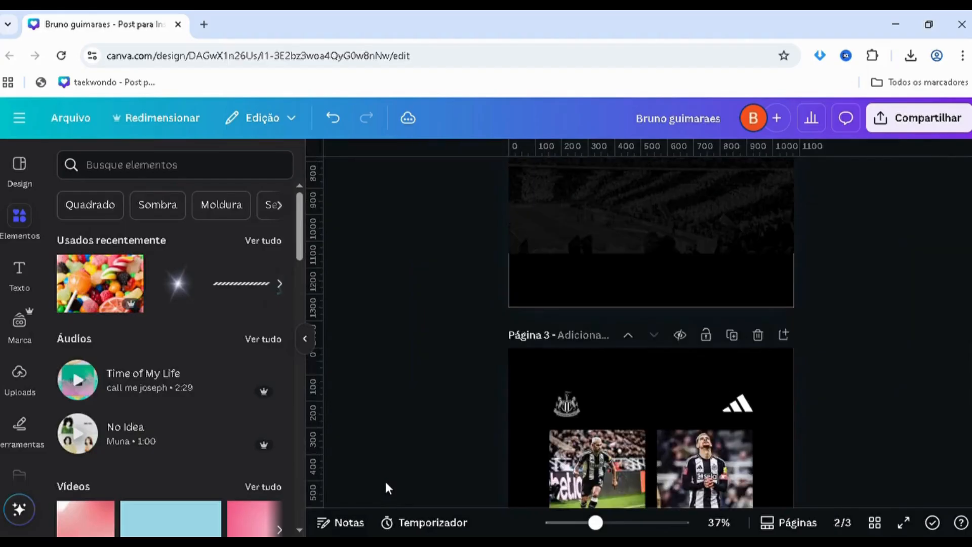
{"action": "scroll", "coordinate": [386, 479], "scroll_direction": "up", "scroll_amount": 5}
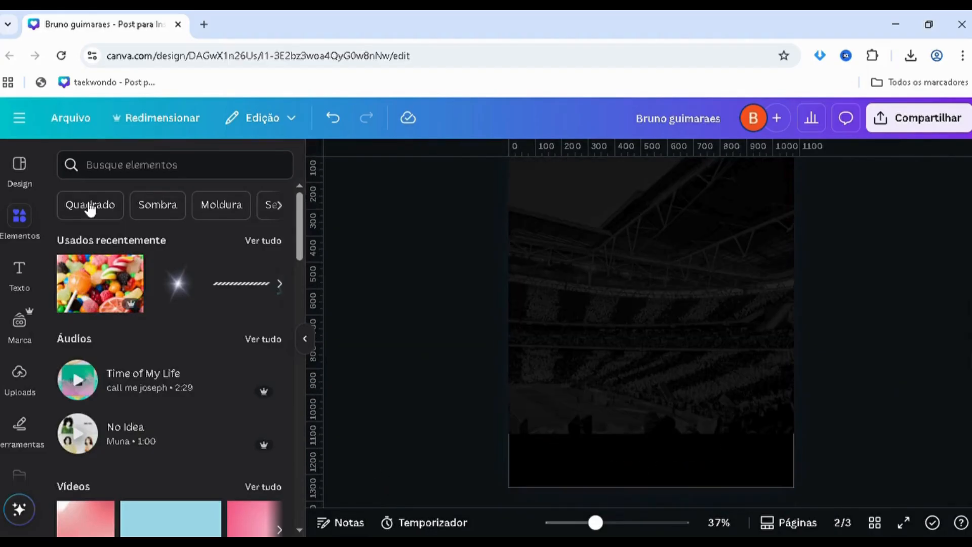
- Search the elements for "half circle" graphics and filter the results to free items (Grátis)
{"action": "left_click", "coordinate": [209, 159]}
{"action": "type", "text": "half c"}
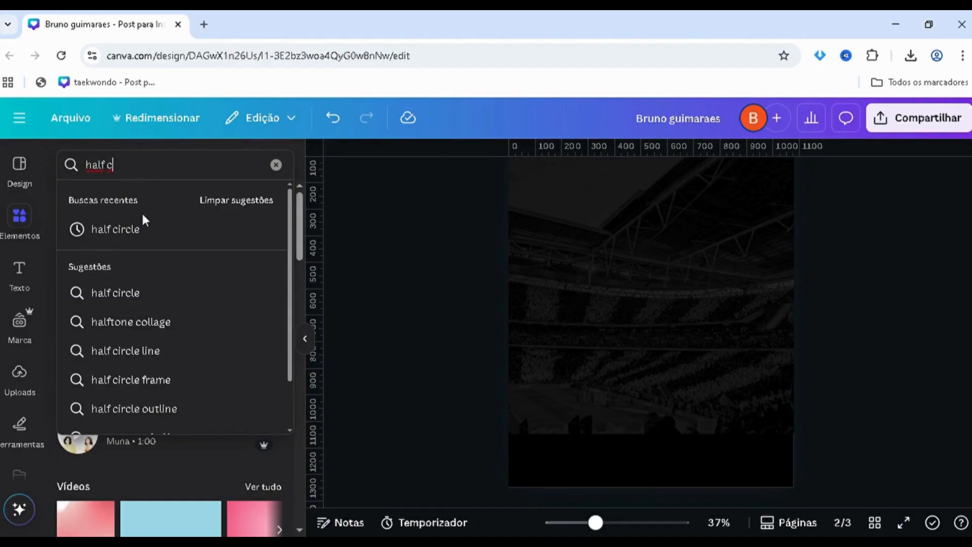
{"action": "left_click", "coordinate": [142, 233]}
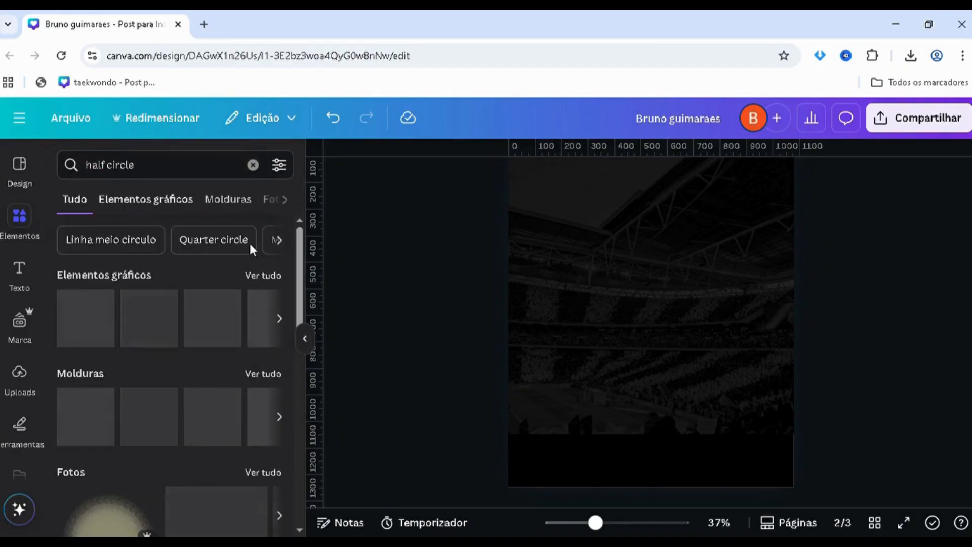
{"action": "left_click", "coordinate": [162, 198]}
{"action": "left_click", "coordinate": [279, 165]}
{"action": "scroll", "coordinate": [227, 263], "scroll_direction": "down", "scroll_amount": 5}
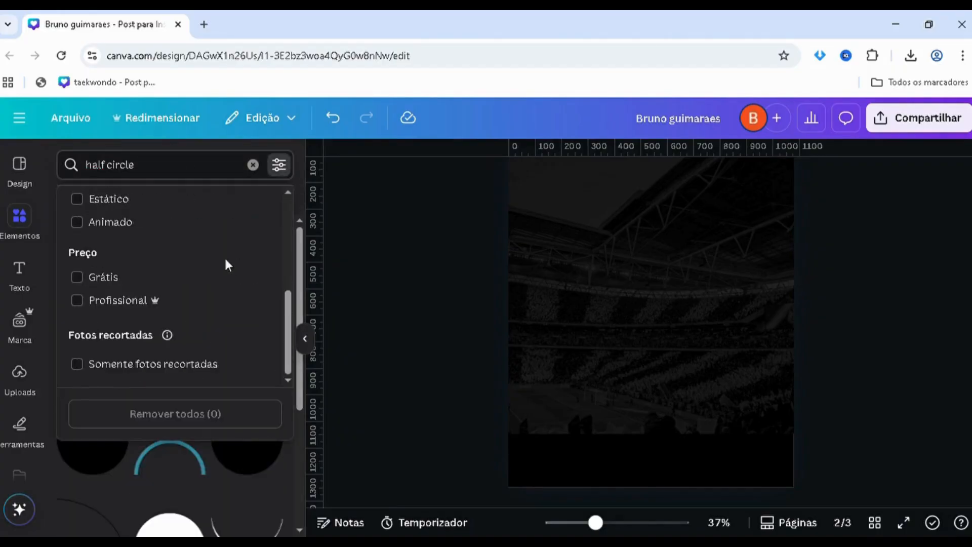
{"action": "left_click", "coordinate": [120, 281]}
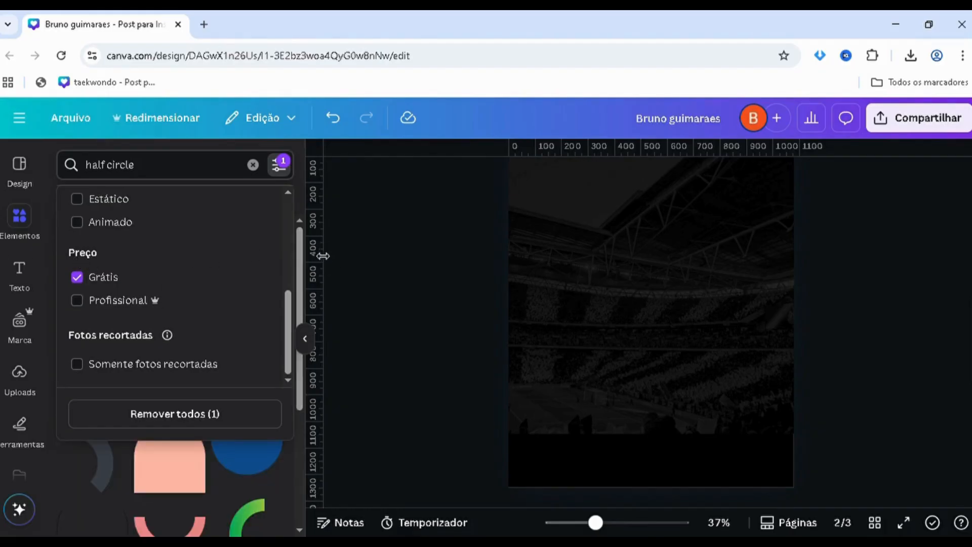
{"action": "left_click", "coordinate": [300, 238]}
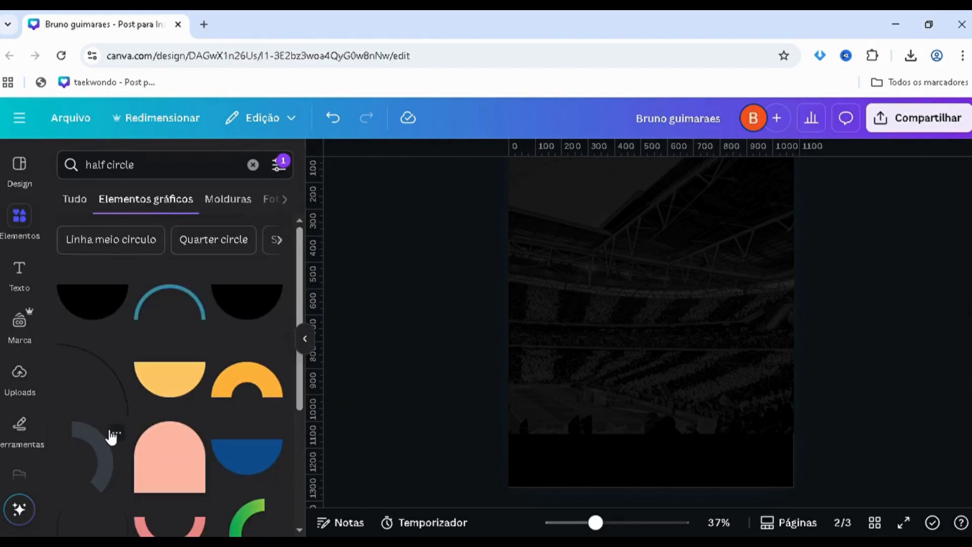
- Add the orange half-ring graphic to page 2 and rotate it upside down so its opening faces upward
{"action": "left_click", "coordinate": [263, 404]}
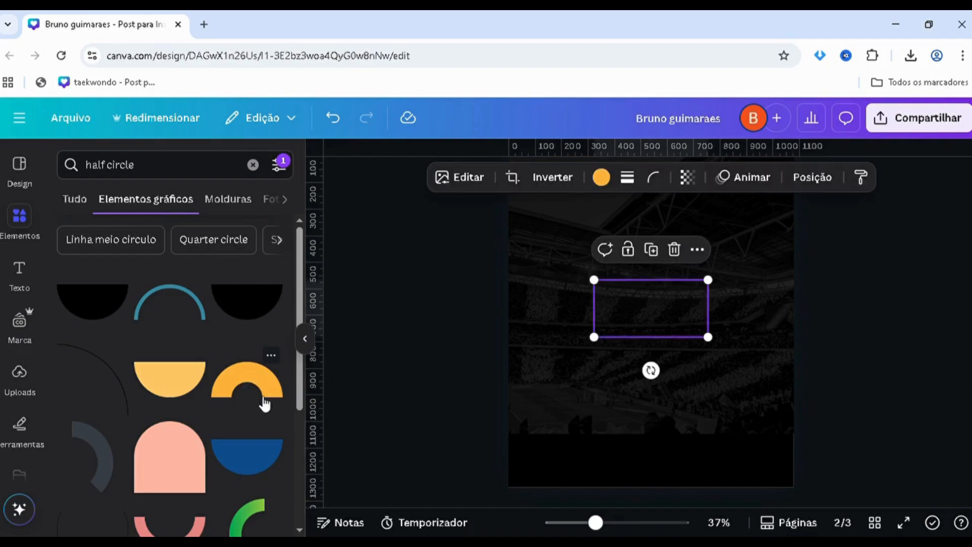
{"action": "left_click_drag", "start_coordinate": [590, 253], "coordinate": [605, 224]}
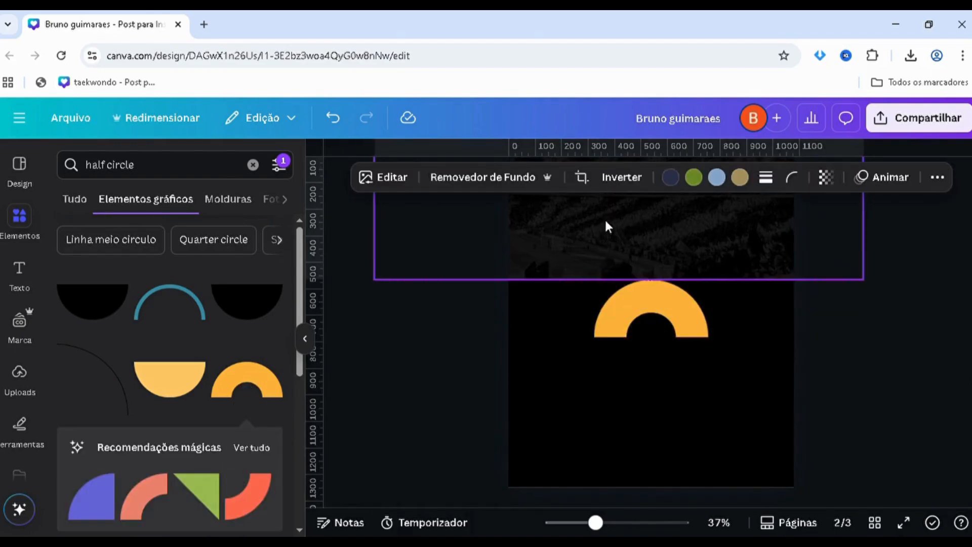
{"action": "key", "text": "ctrl+z"}
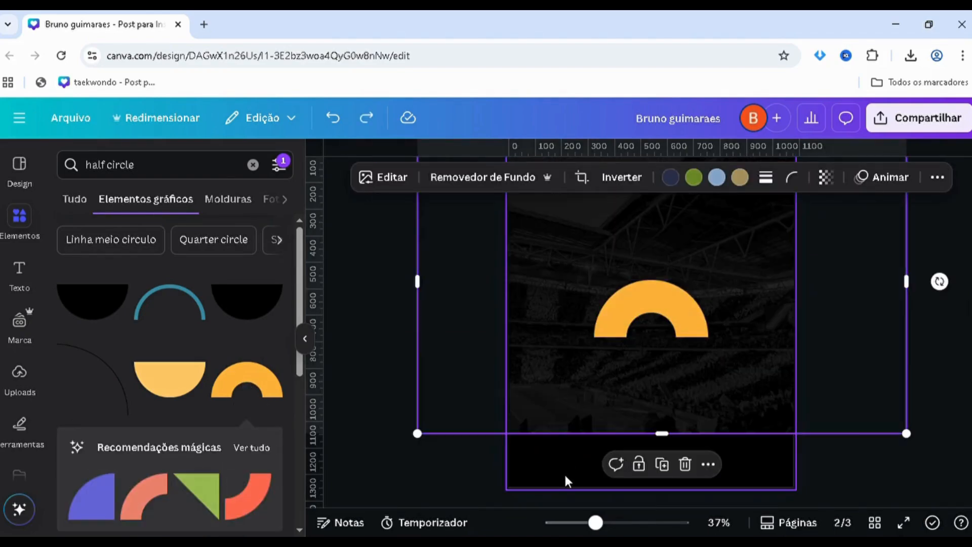
{"action": "left_click", "coordinate": [565, 477]}
{"action": "left_click", "coordinate": [627, 293]}
{"action": "left_click_drag", "start_coordinate": [652, 372], "coordinate": [662, 236]}
- Enlarge the half-ring until its inner curve spans the page width, and center it over the lower part of page 2
{"action": "left_click_drag", "start_coordinate": [600, 289], "coordinate": [226, 89]}
{"action": "left_click_drag", "start_coordinate": [412, 243], "coordinate": [616, 500]}
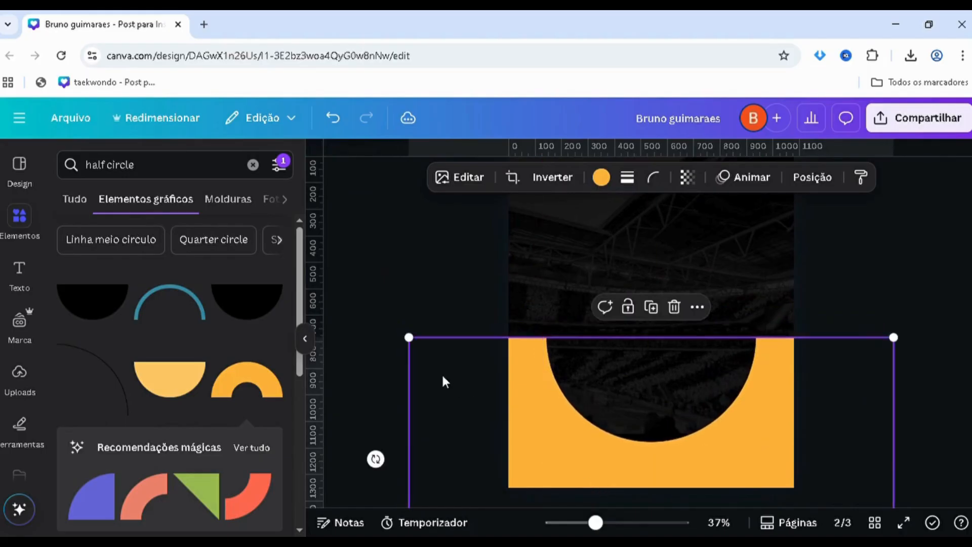
{"action": "left_click_drag", "start_coordinate": [409, 337], "coordinate": [463, 441]}
{"action": "left_click", "coordinate": [385, 257]}
{"action": "scroll", "coordinate": [390, 247], "scroll_direction": "down", "scroll_amount": 2}
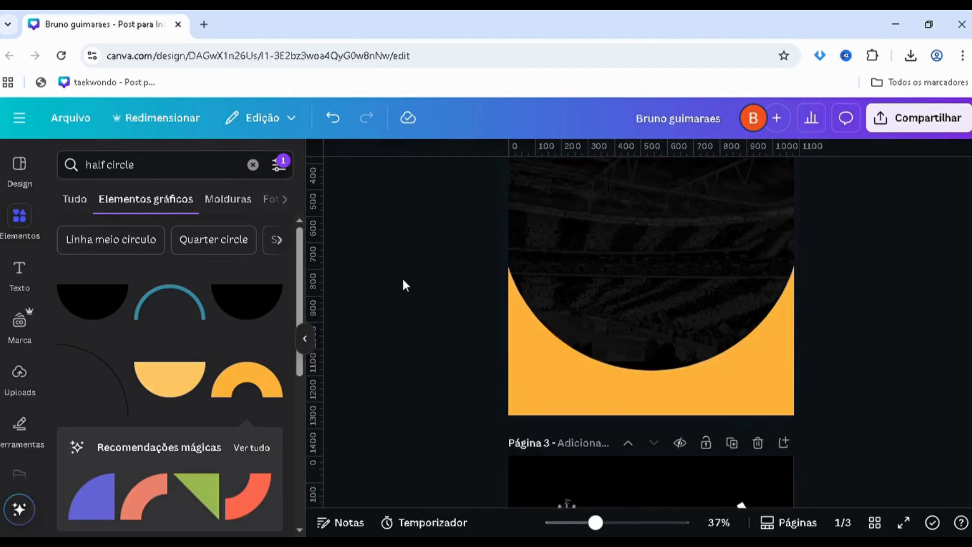
{"action": "scroll", "coordinate": [405, 286], "scroll_direction": "down", "scroll_amount": 2}
{"action": "left_click_drag", "start_coordinate": [532, 293], "coordinate": [536, 304]}
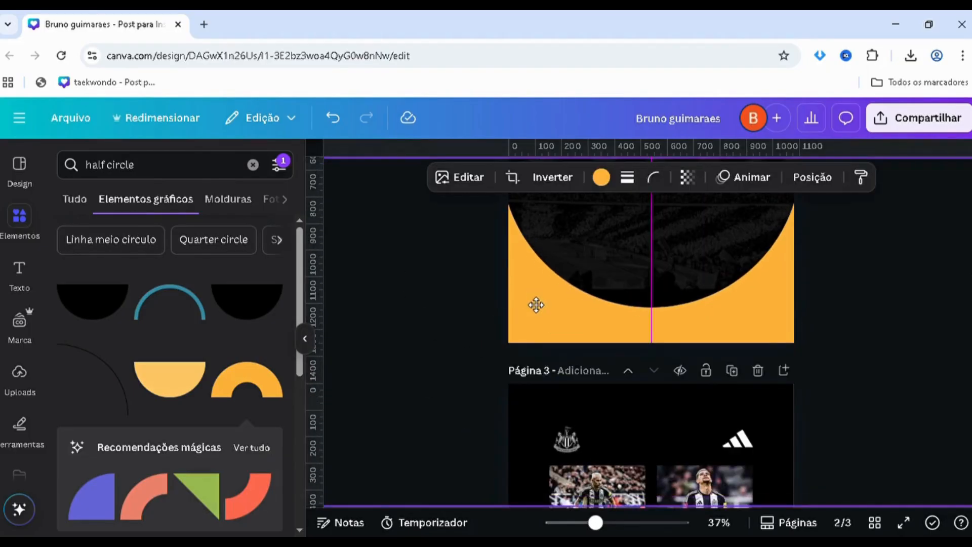
- Recolor the half-ring white using the document colors and compare the page with the reference poster
{"action": "left_click", "coordinate": [601, 177]}
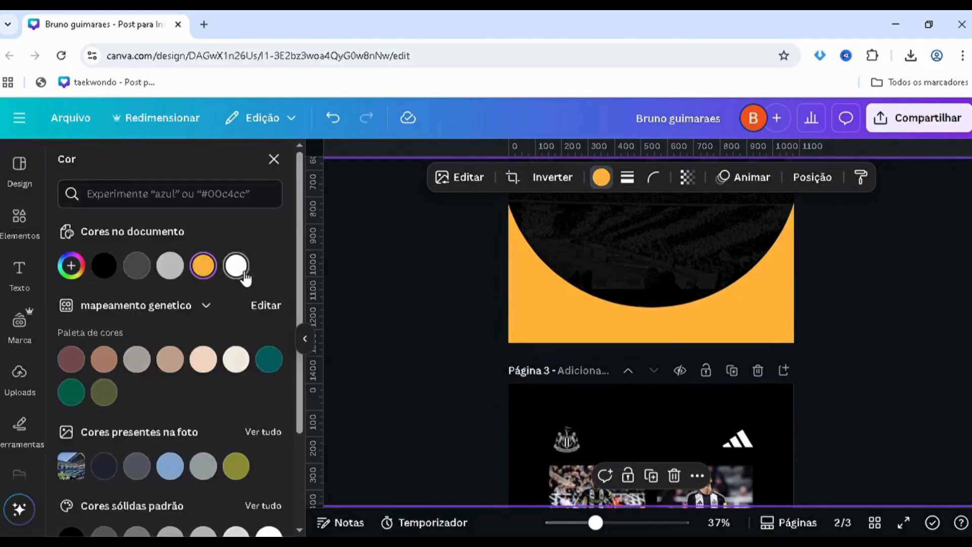
{"action": "left_click", "coordinate": [235, 265]}
{"action": "left_click", "coordinate": [348, 373]}
{"action": "scroll", "coordinate": [352, 368], "scroll_direction": "up", "scroll_amount": 8}
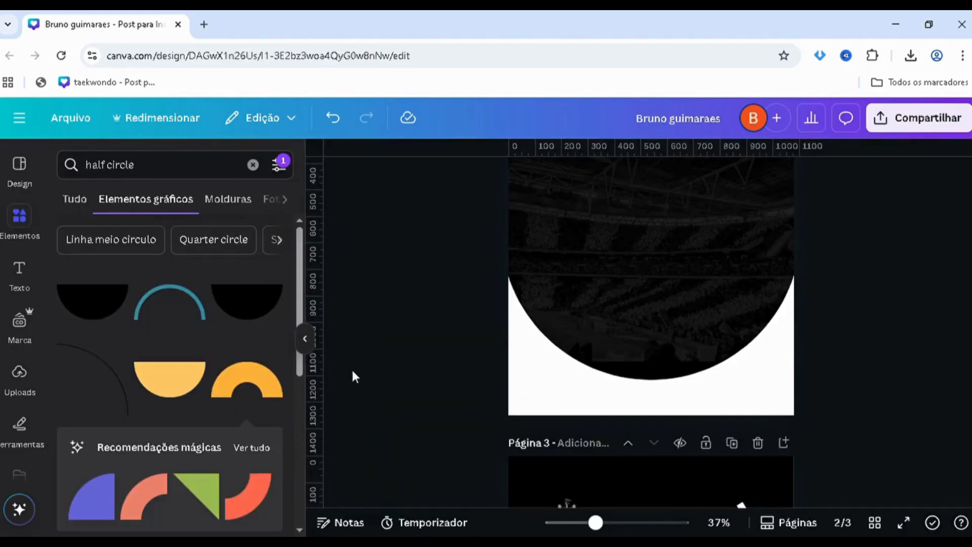
{"action": "scroll", "coordinate": [359, 355], "scroll_direction": "down", "scroll_amount": 7}
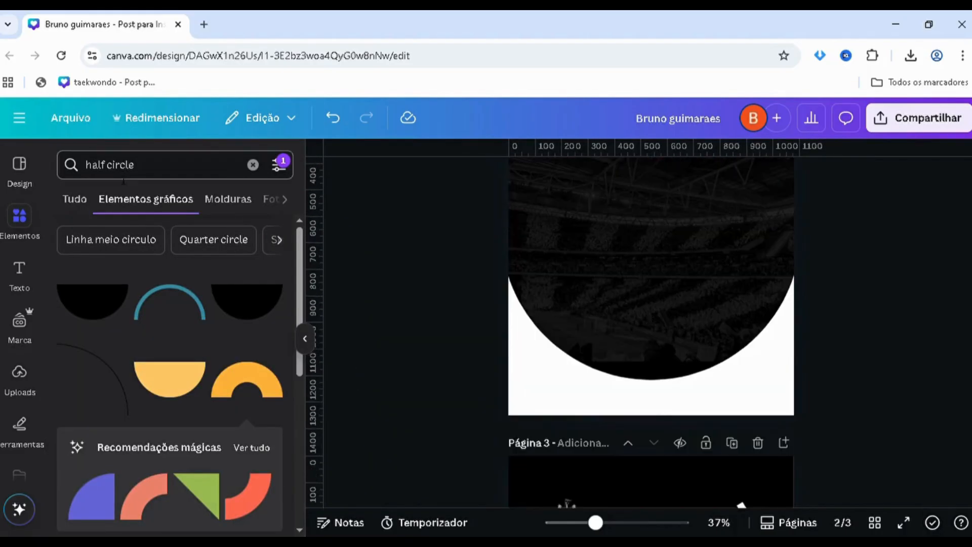
- Search the graphic elements for "textura"
{"action": "left_click", "coordinate": [152, 165]}
{"action": "type", "text": "te"}
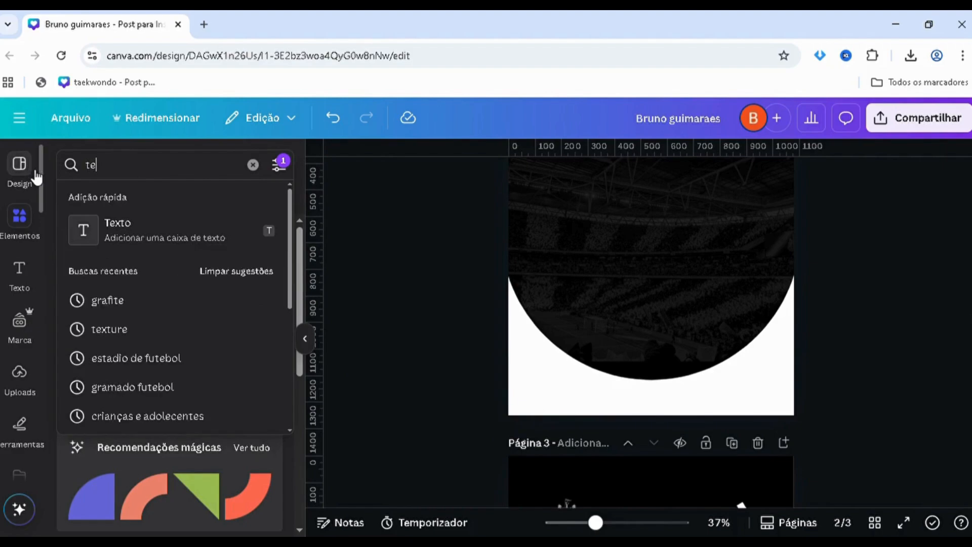
{"action": "type", "text": "xtura"}
{"action": "key", "text": "Return"}
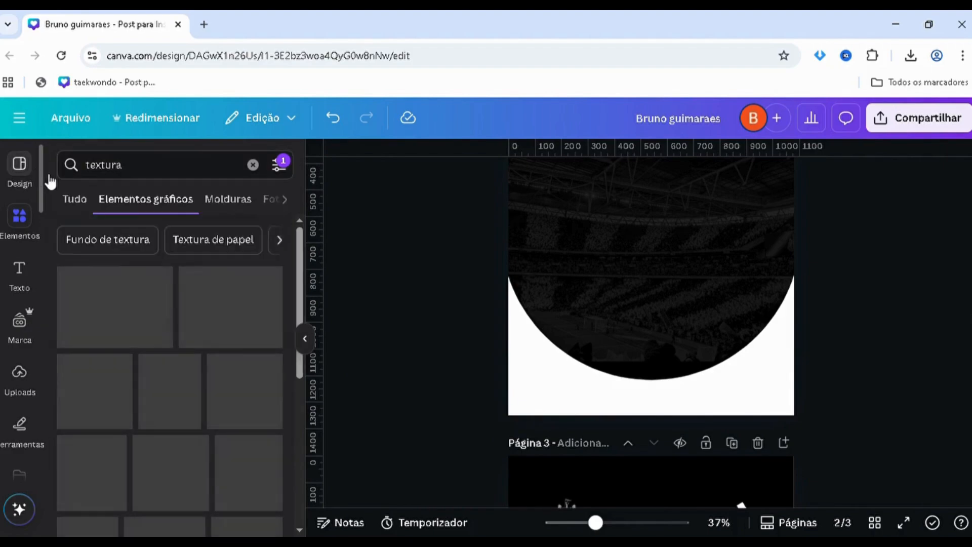
- Add a light grunge texture graphic to page 2 and enlarge it until it covers the white curved border
{"action": "scroll", "coordinate": [128, 399], "scroll_direction": "down", "scroll_amount": 2}
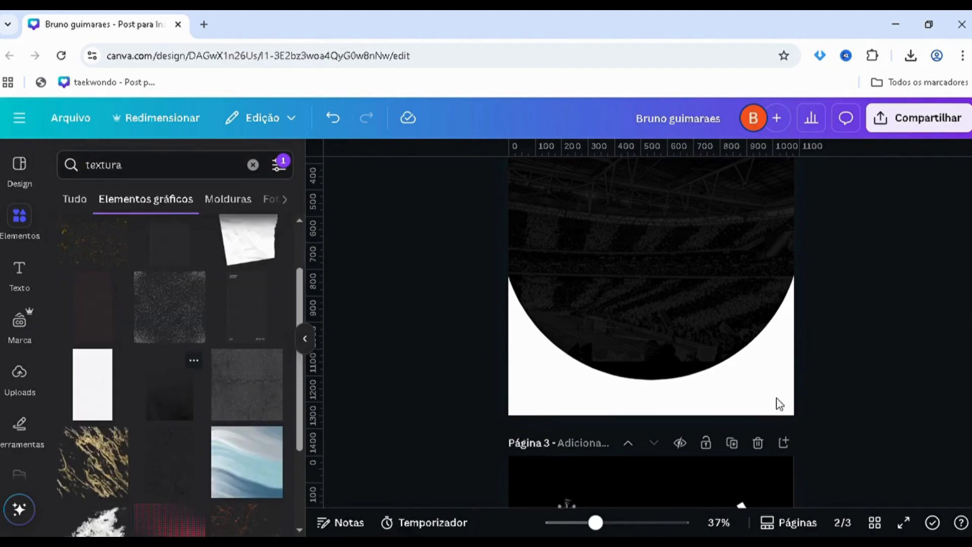
{"action": "left_click_drag", "start_coordinate": [672, 284], "coordinate": [722, 369]}
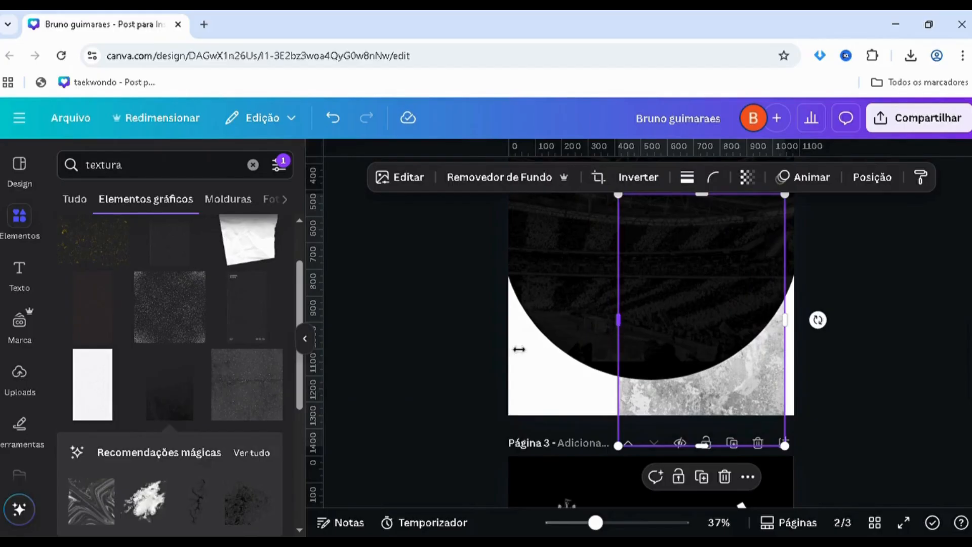
{"action": "left_click_drag", "start_coordinate": [518, 349], "coordinate": [456, 351]}
{"action": "left_click_drag", "start_coordinate": [751, 400], "coordinate": [771, 390]}
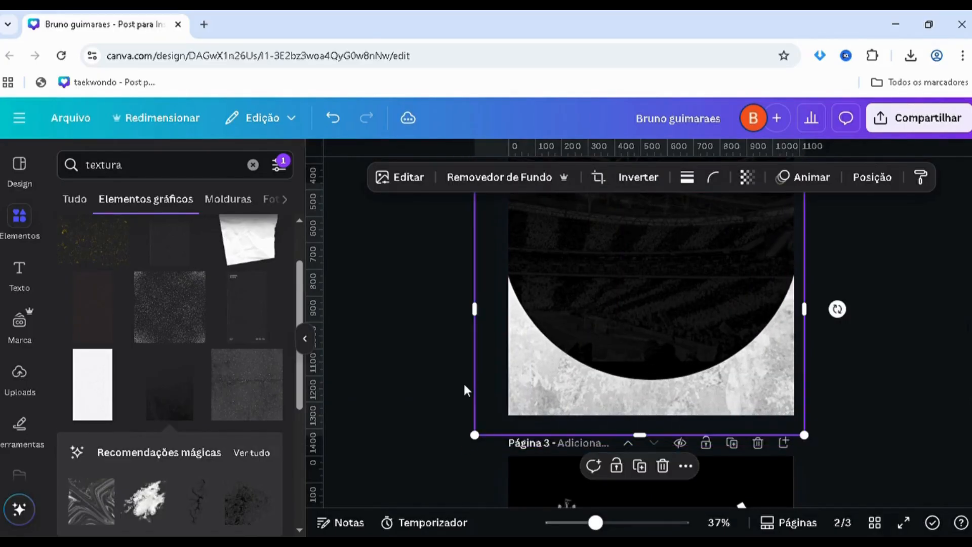
{"action": "left_click", "coordinate": [466, 390]}
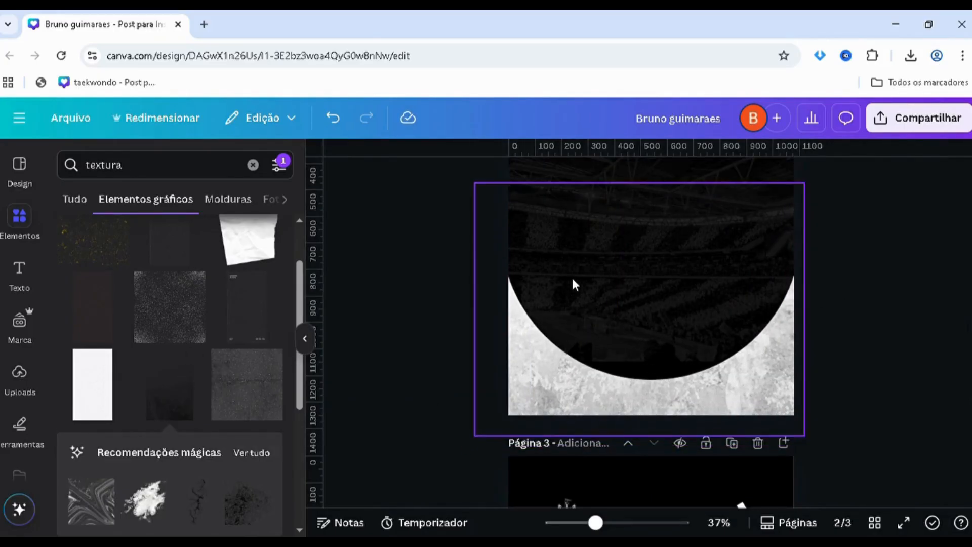
- Add a blank black page and place it between page 2 and the page holding the source images
{"action": "scroll", "coordinate": [473, 279], "scroll_direction": "up", "scroll_amount": 5}
{"action": "scroll", "coordinate": [467, 284], "scroll_direction": "down", "scroll_amount": 8}
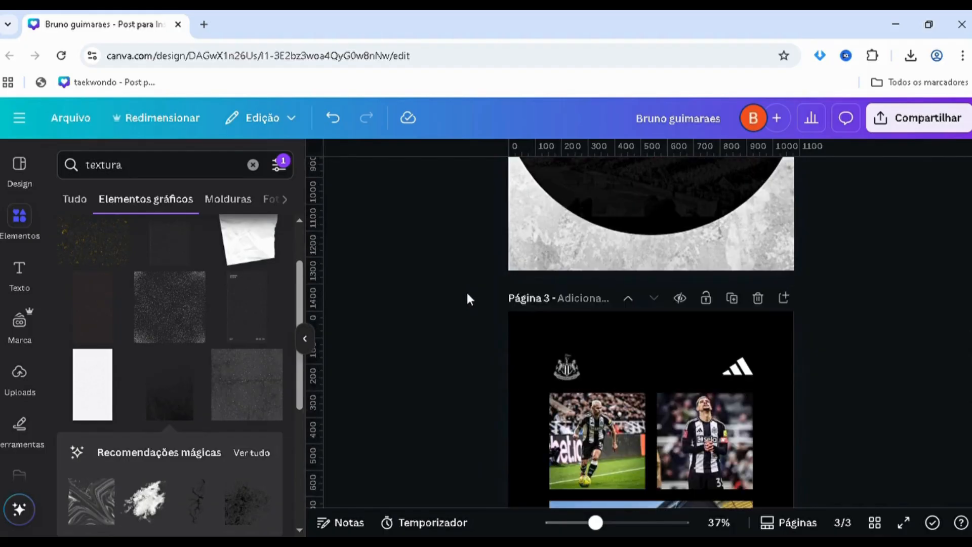
{"action": "scroll", "coordinate": [491, 329], "scroll_direction": "down", "scroll_amount": 4}
{"action": "left_click", "coordinate": [577, 481]}
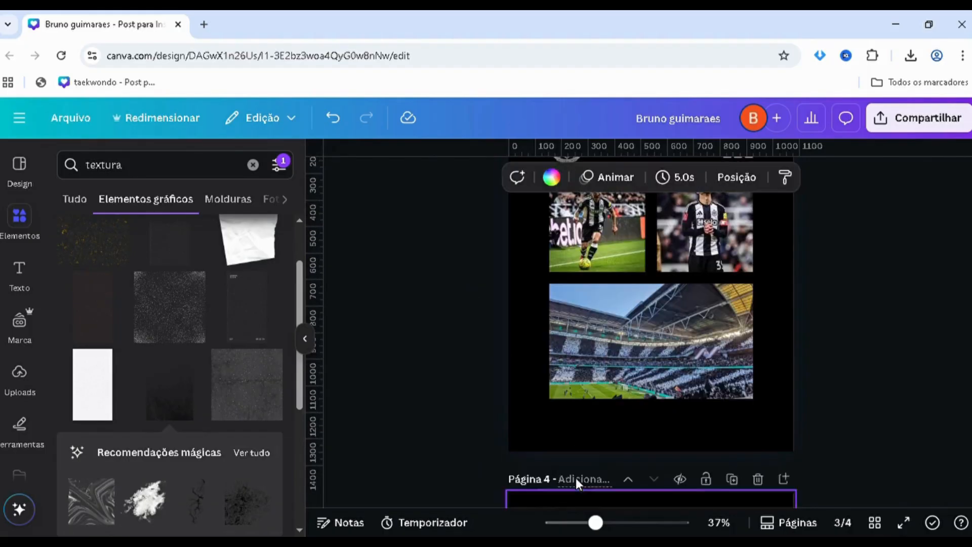
{"action": "scroll", "coordinate": [633, 344], "scroll_direction": "up", "scroll_amount": 3}
{"action": "left_click", "coordinate": [629, 370]}
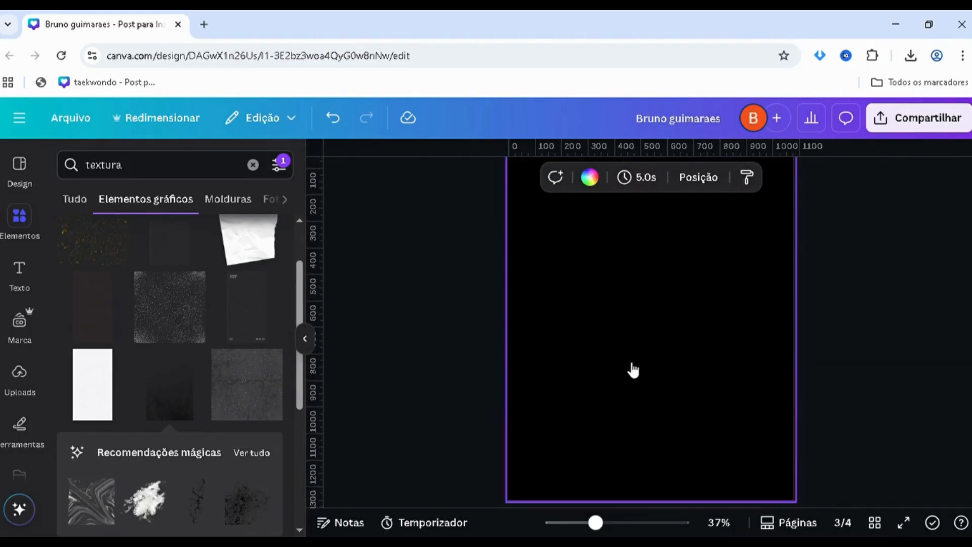
- Add the title text "BRUNO" to the blank page and set its font to Cosette
{"action": "left_click", "coordinate": [20, 273]}
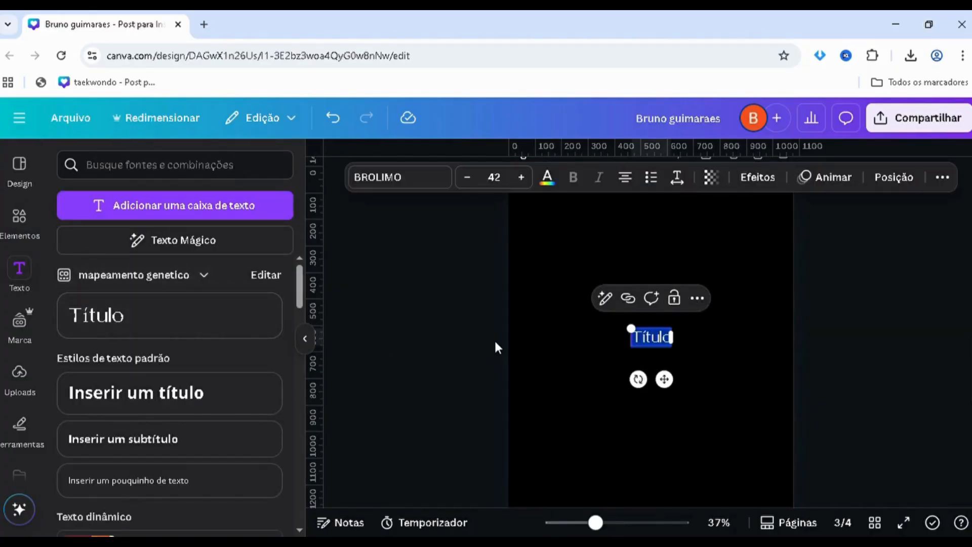
{"action": "type", "text": "BRUNO"}
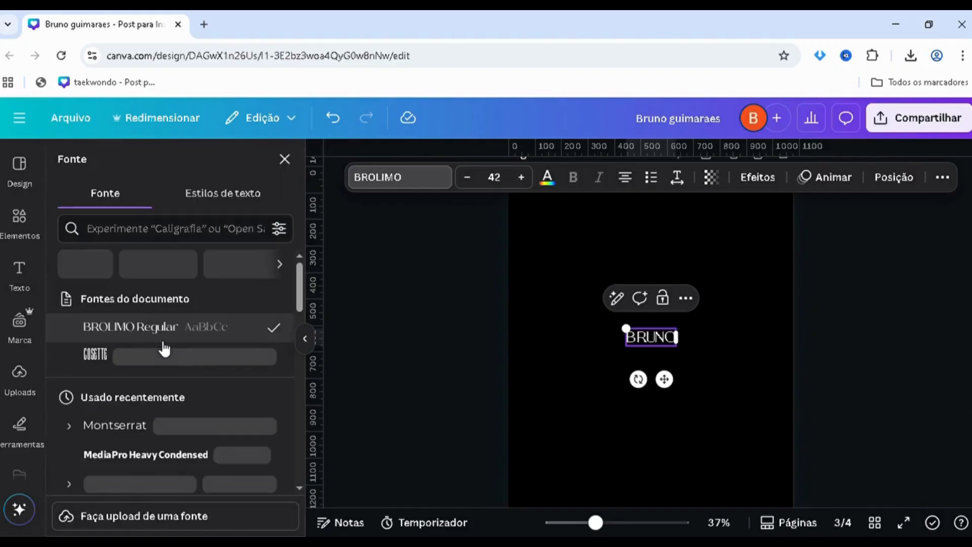
{"action": "left_click", "coordinate": [163, 353]}
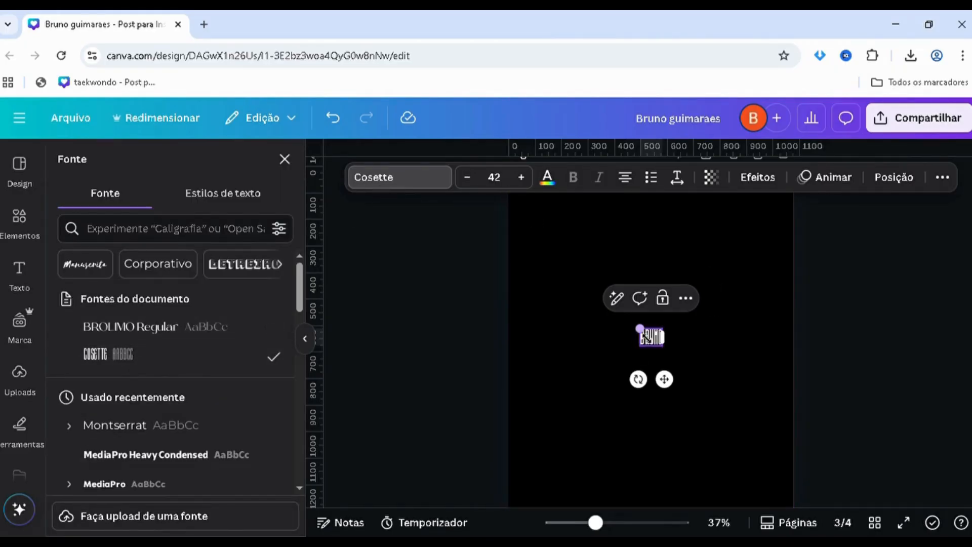
- Enlarge the BRUNO text to size 547 and center it across the page
{"action": "left_click_drag", "start_coordinate": [638, 328], "coordinate": [446, 283]}
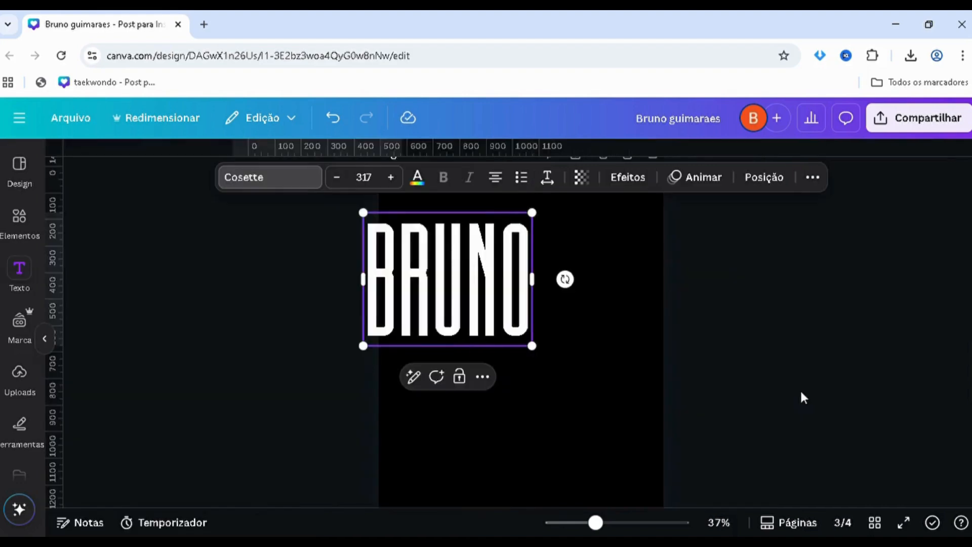
{"action": "left_click", "coordinate": [639, 332]}
{"action": "left_click", "coordinate": [664, 355]}
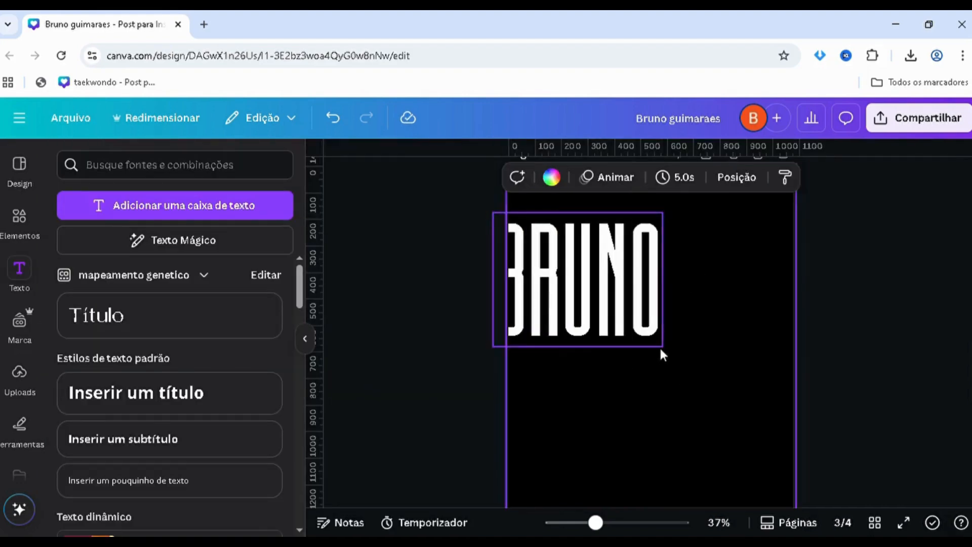
{"action": "left_click", "coordinate": [645, 338]}
{"action": "left_click_drag", "start_coordinate": [664, 349], "coordinate": [785, 441]}
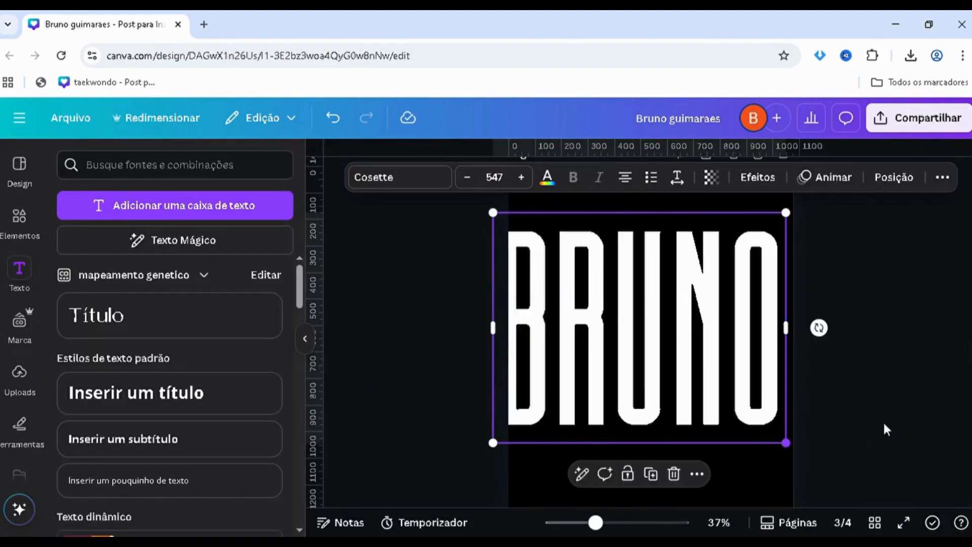
{"action": "left_click_drag", "start_coordinate": [601, 341], "coordinate": [628, 345]}
{"action": "left_click", "coordinate": [445, 371]}
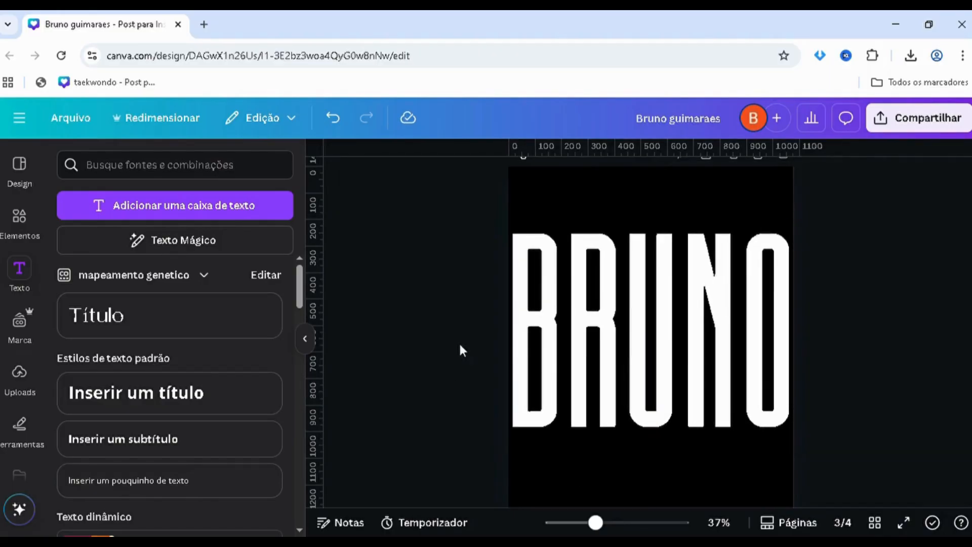
- Reduce the BRUNO text slightly to size 540 and nudge it into place
{"action": "scroll", "coordinate": [517, 268], "scroll_direction": "up", "scroll_amount": 1}
{"action": "left_click", "coordinate": [511, 263]}
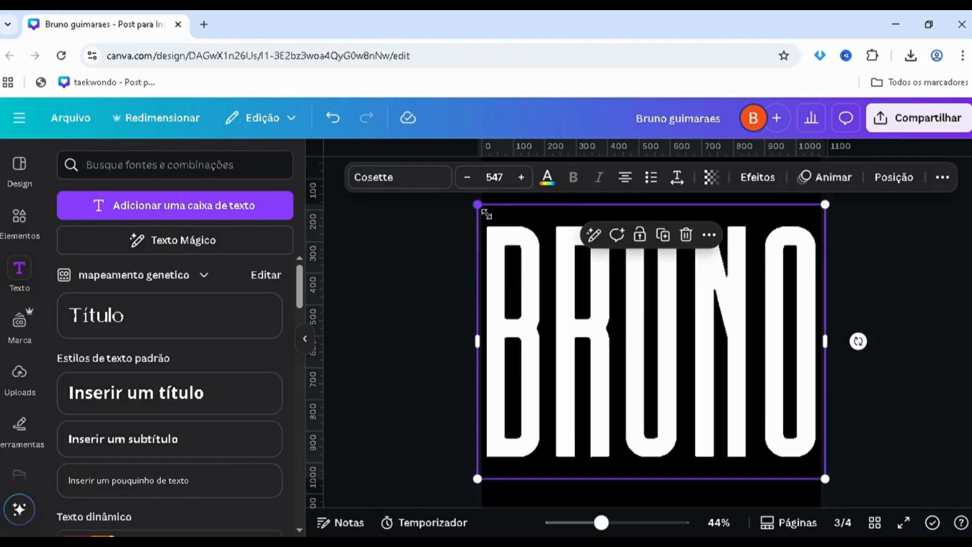
{"action": "left_click_drag", "start_coordinate": [479, 207], "coordinate": [485, 211]}
{"action": "left_click_drag", "start_coordinate": [538, 287], "coordinate": [535, 282]}
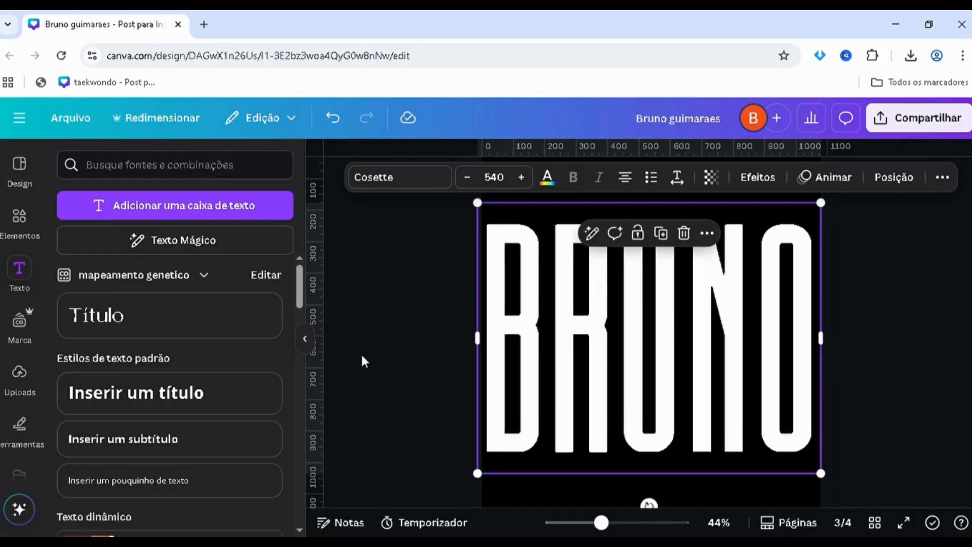
{"action": "left_click", "coordinate": [362, 360]}
- Compare the title with the reference poster, reduce the BRUNO text to size 495, and recenter it with side margins
{"action": "scroll", "coordinate": [438, 335], "scroll_direction": "down", "scroll_amount": 3}
{"action": "scroll", "coordinate": [439, 325], "scroll_direction": "up", "scroll_amount": 10}
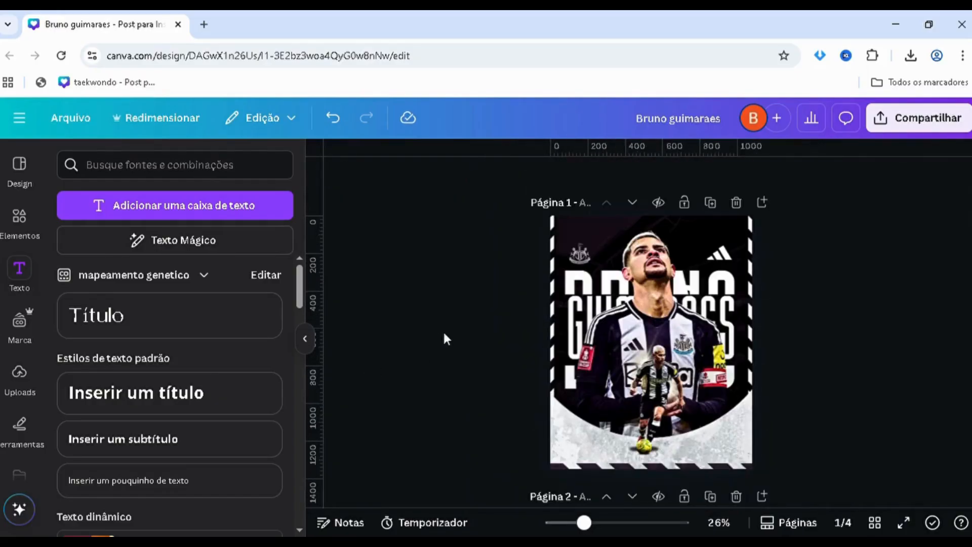
{"action": "scroll", "coordinate": [446, 329], "scroll_direction": "down", "scroll_amount": 10}
{"action": "left_click", "coordinate": [567, 291]}
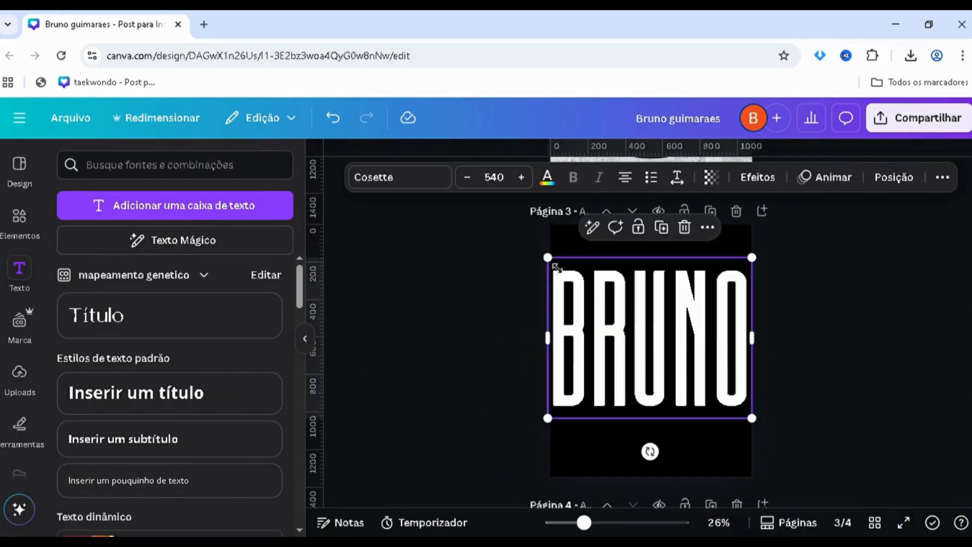
{"action": "left_click_drag", "start_coordinate": [555, 266], "coordinate": [569, 272]}
{"action": "left_click", "coordinate": [516, 360]}
{"action": "scroll", "coordinate": [656, 371], "scroll_direction": "up", "scroll_amount": 5}
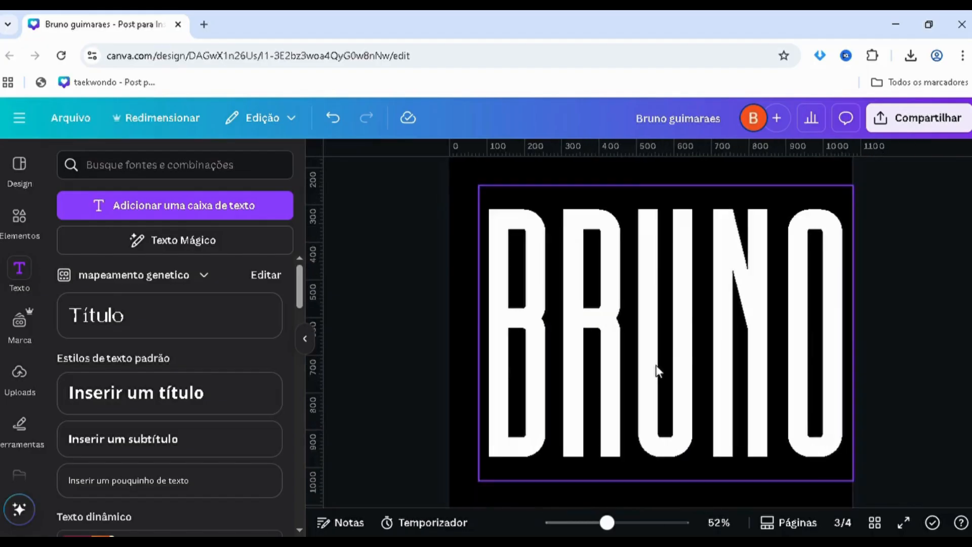
{"action": "left_click_drag", "start_coordinate": [656, 371], "coordinate": [655, 379]}
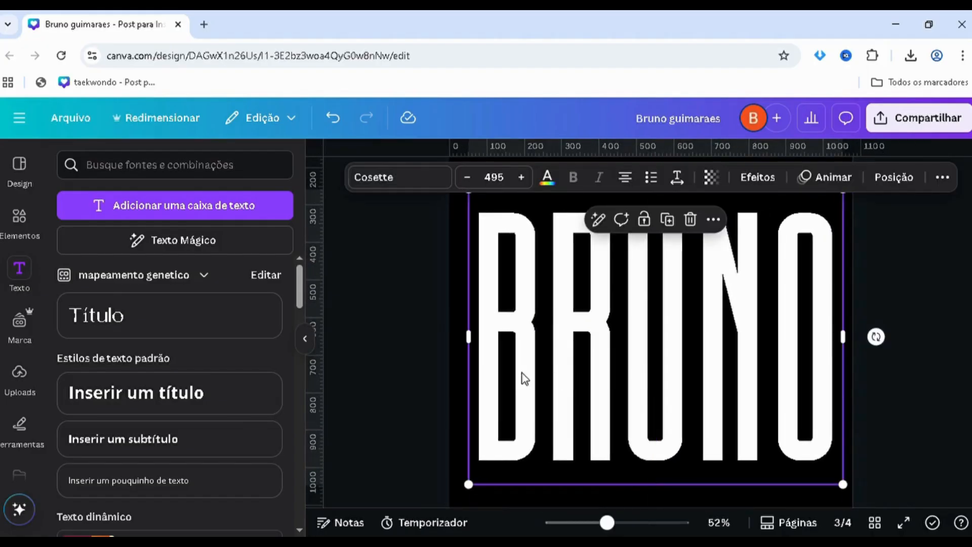
{"action": "left_click_drag", "start_coordinate": [649, 338], "coordinate": [645, 335]}
{"action": "left_click", "coordinate": [334, 320]}
- Duplicate the BRUNO text, shrink the copy to size 221, and place it below the original near the page's lower edge
{"action": "scroll", "coordinate": [442, 309], "scroll_direction": "down", "scroll_amount": 3}
{"action": "left_click", "coordinate": [518, 304]}
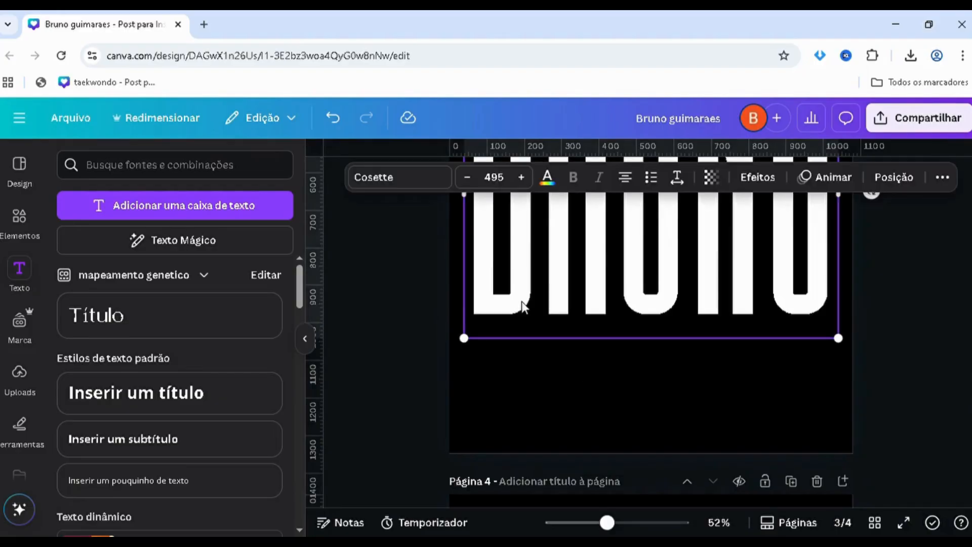
{"action": "left_click_drag", "start_coordinate": [525, 302], "coordinate": [639, 251]}
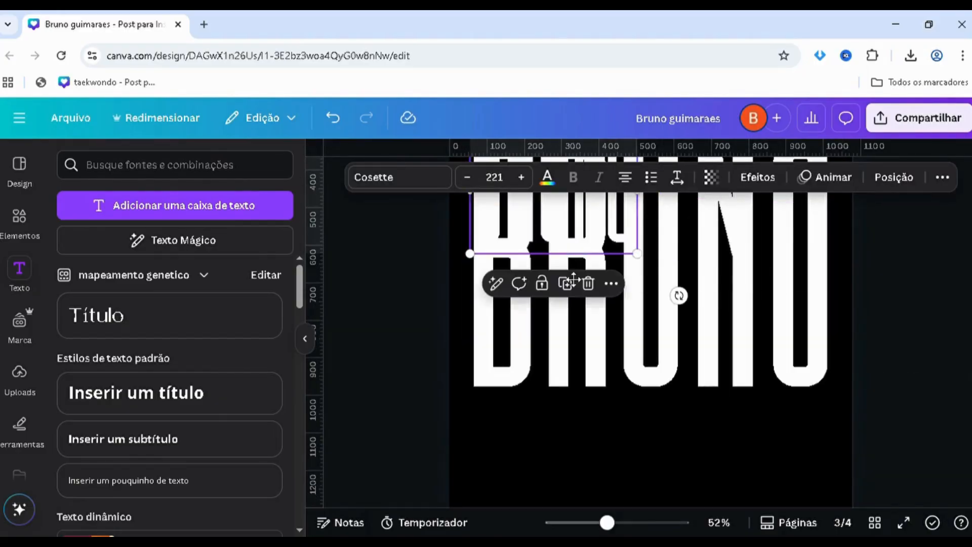
{"action": "scroll", "coordinate": [639, 253], "scroll_direction": "down", "scroll_amount": 3}
- Replace the smaller copy's text with "GUIMARAES" and widen its box so the word fits on one line
{"action": "double_click", "coordinate": [630, 305]}
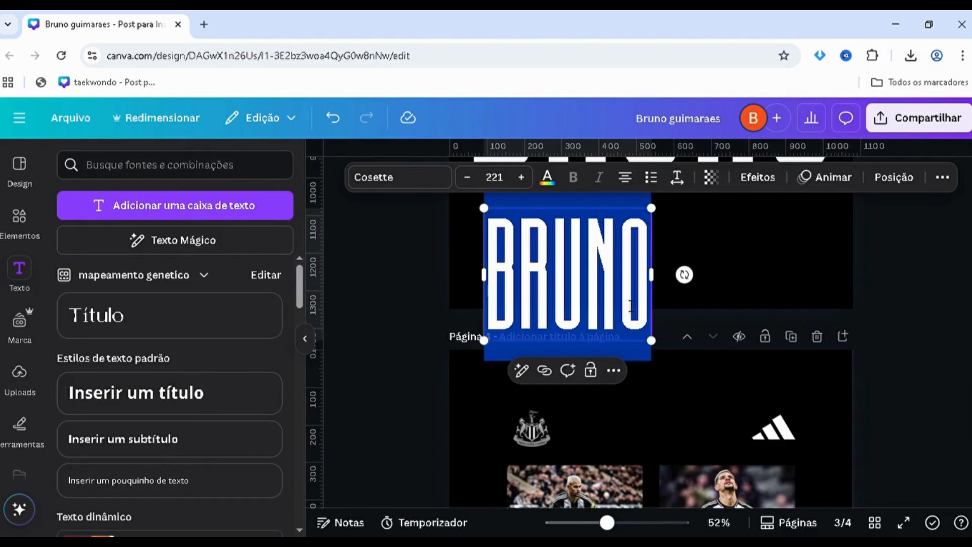
{"action": "type", "text": "GUIMA"}
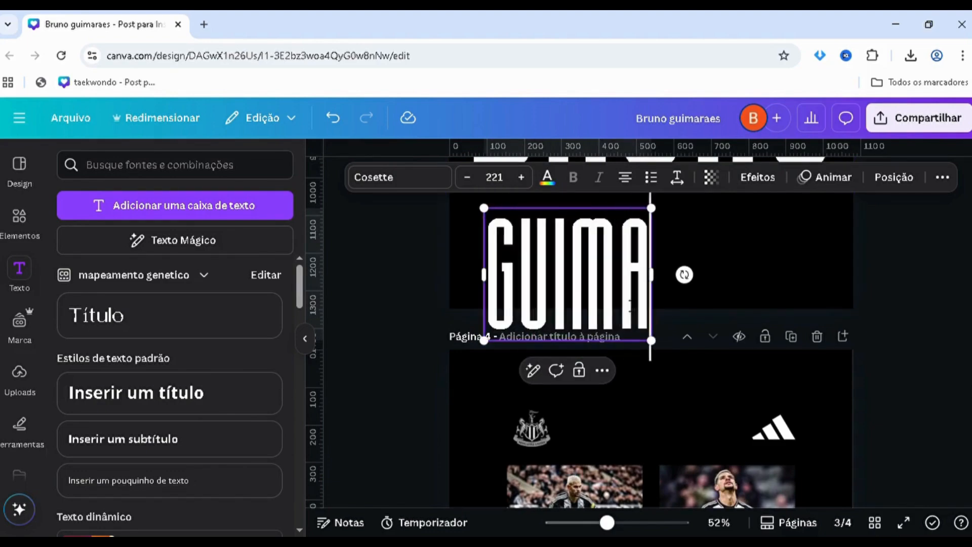
{"action": "type", "text": "RAES"}
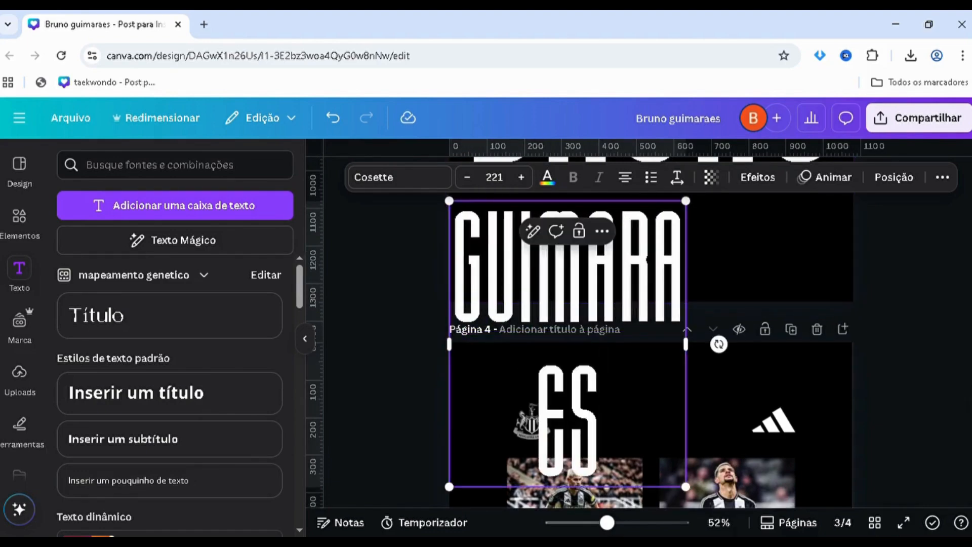
{"action": "left_click_drag", "start_coordinate": [695, 250], "coordinate": [812, 254]}
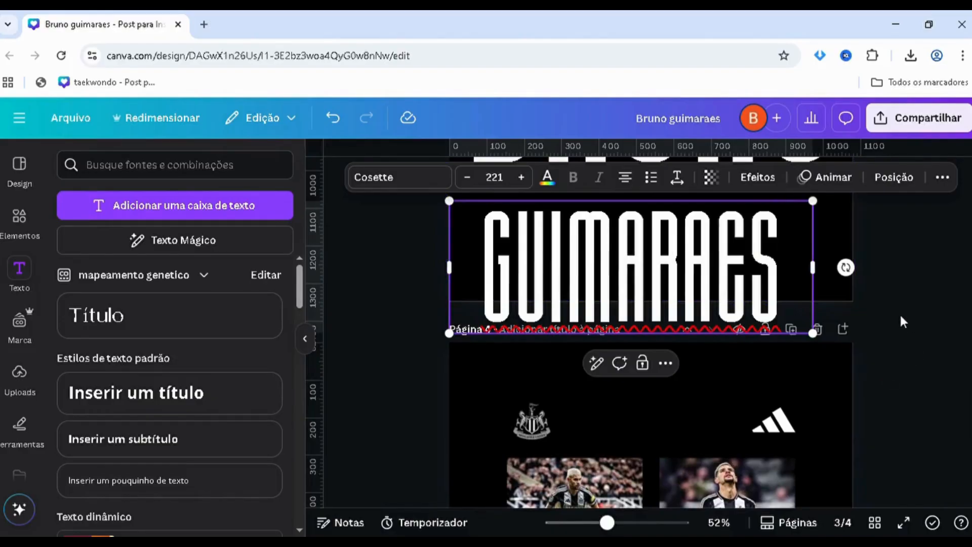
- Check the reference poster's lettering, then position GUIMARAES over the middle of BRUNO and enlarge it to nearly the same width
{"action": "scroll", "coordinate": [637, 273], "scroll_direction": "up", "scroll_amount": 20}
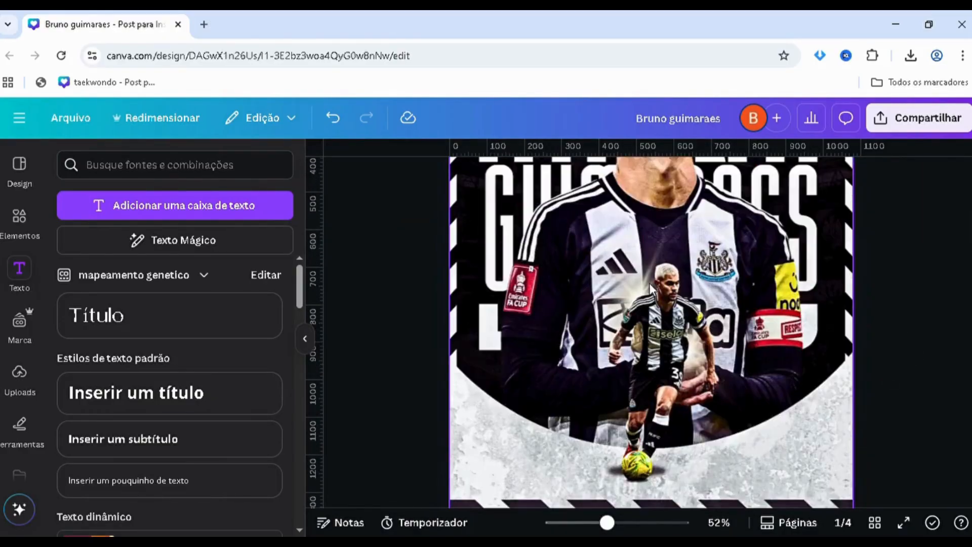
{"action": "scroll", "coordinate": [648, 293], "scroll_direction": "up", "scroll_amount": 3}
{"action": "scroll", "coordinate": [763, 297], "scroll_direction": "down", "scroll_amount": 15}
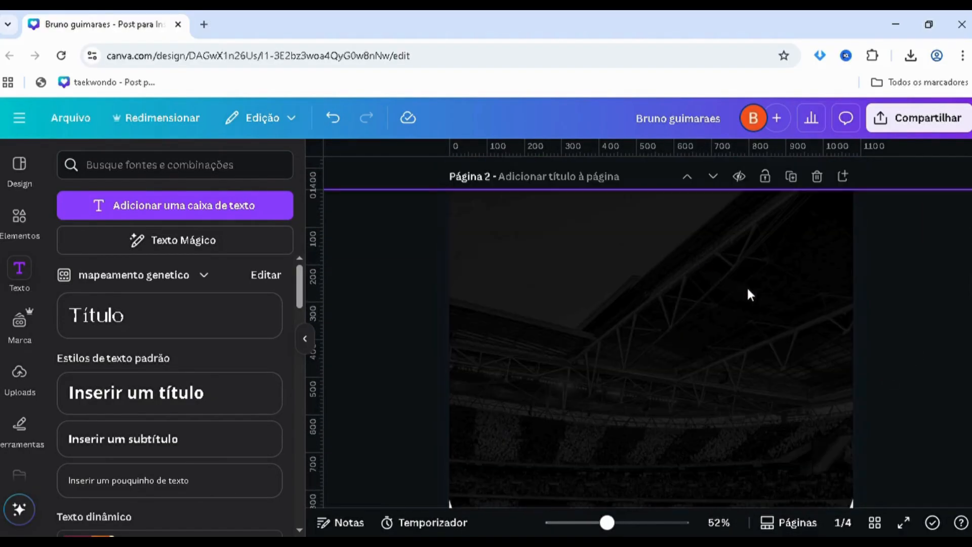
{"action": "scroll", "coordinate": [644, 340], "scroll_direction": "up", "scroll_amount": 7}
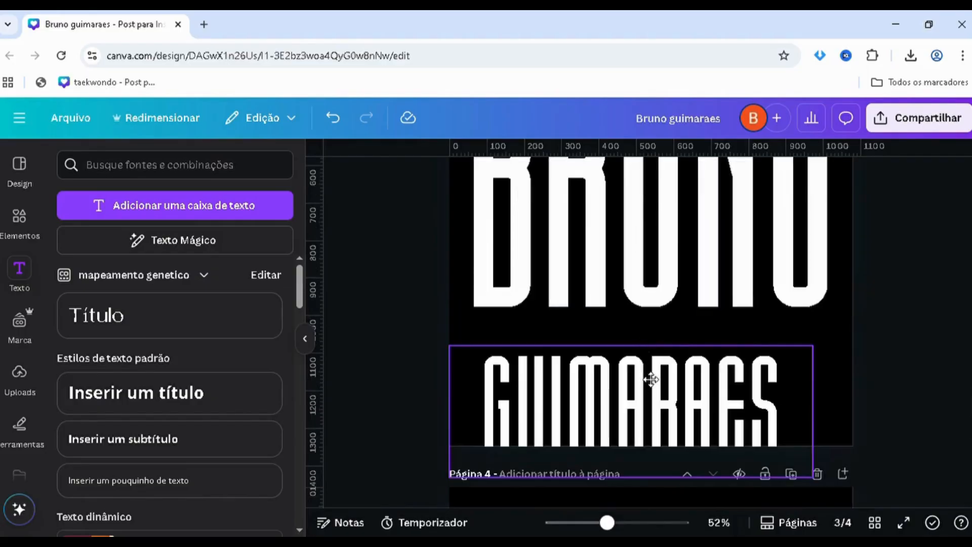
{"action": "mouse_move", "coordinate": [651, 377]}
{"action": "left_mouse_down"}
{"action": "mouse_move", "coordinate": [677, 384]}
{"action": "mouse_move", "coordinate": [661, 378]}
{"action": "left_mouse_up"}
{"action": "left_click_drag", "start_coordinate": [456, 328], "coordinate": [435, 322]}
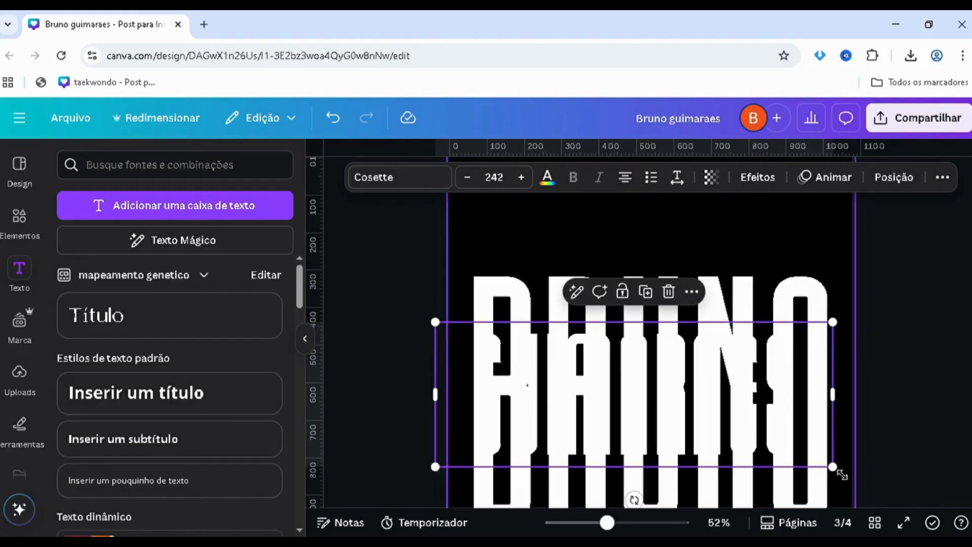
{"action": "left_click_drag", "start_coordinate": [841, 474], "coordinate": [870, 500]}
{"action": "left_click", "coordinate": [942, 436]}
{"action": "scroll", "coordinate": [942, 436], "scroll_direction": "down", "scroll_amount": 2}
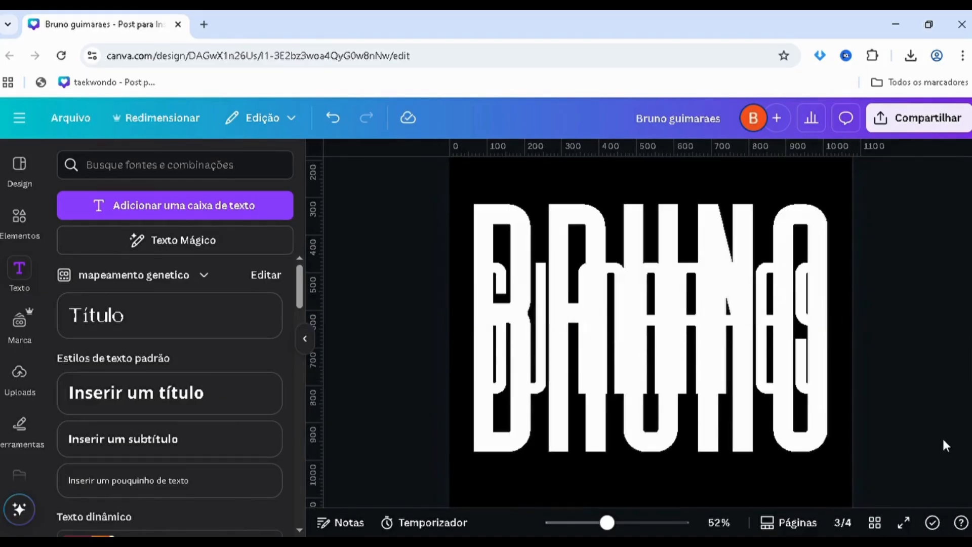
- Copy the BRUNO text from page 3 and paste it over the stadium background on page 2
{"action": "left_click", "coordinate": [696, 451]}
{"action": "scroll", "coordinate": [684, 437], "scroll_direction": "up", "scroll_amount": 5}
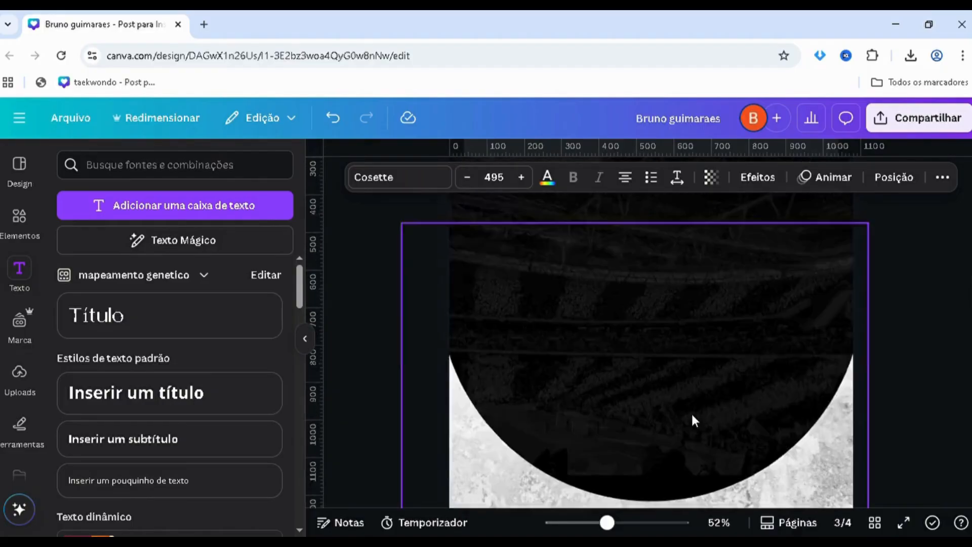
{"action": "key", "text": "ctrl+v"}
{"action": "left_click", "coordinate": [392, 394]}
{"action": "scroll", "coordinate": [394, 394], "scroll_direction": "down", "scroll_amount": 2}
{"action": "scroll", "coordinate": [405, 387], "scroll_direction": "up", "scroll_amount": 3}
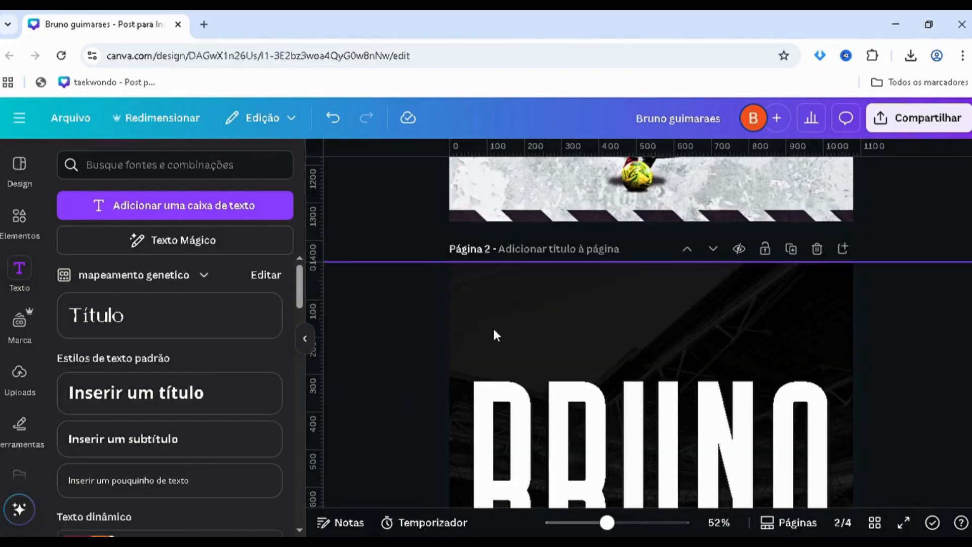
- Duplicate the darkened stadium photo on page 2 above the BRUNO text and align the copy with the page's upper edge
{"action": "left_click", "coordinate": [507, 303]}
{"action": "key", "text": "ctrl+c"}
{"action": "key", "text": "ctrl+v"}
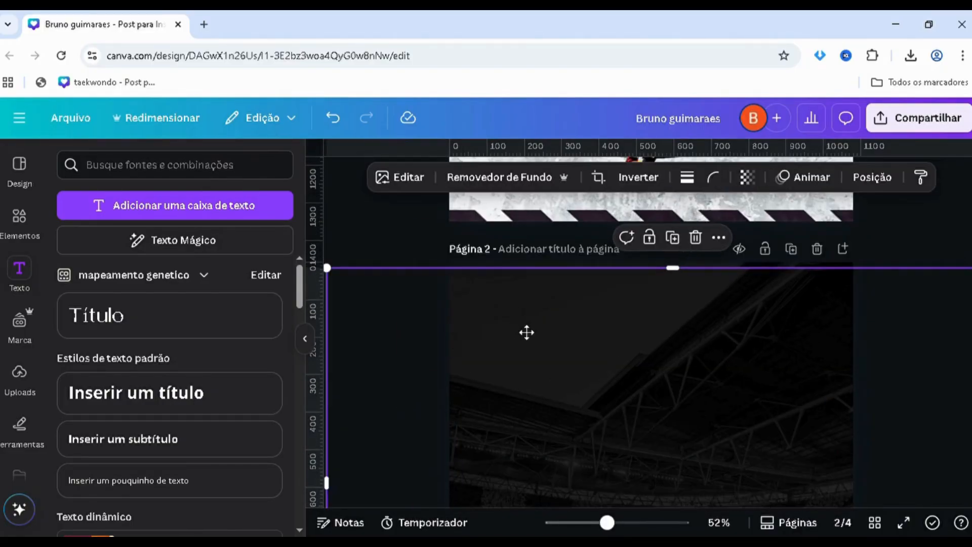
{"action": "left_click_drag", "start_coordinate": [526, 333], "coordinate": [524, 330]}
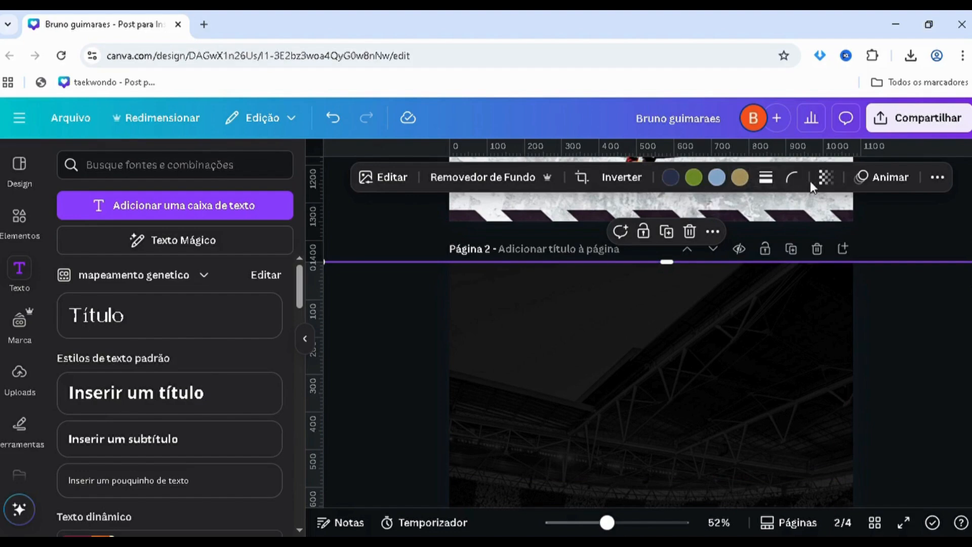
- Lower the upper stadium copy's transparency to 0 to view the BRUNO lettering beneath, and restore it to 100
{"action": "left_click", "coordinate": [826, 177]}
{"action": "left_click", "coordinate": [782, 236]}
{"action": "left_click_drag", "start_coordinate": [780, 236], "coordinate": [651, 306]}
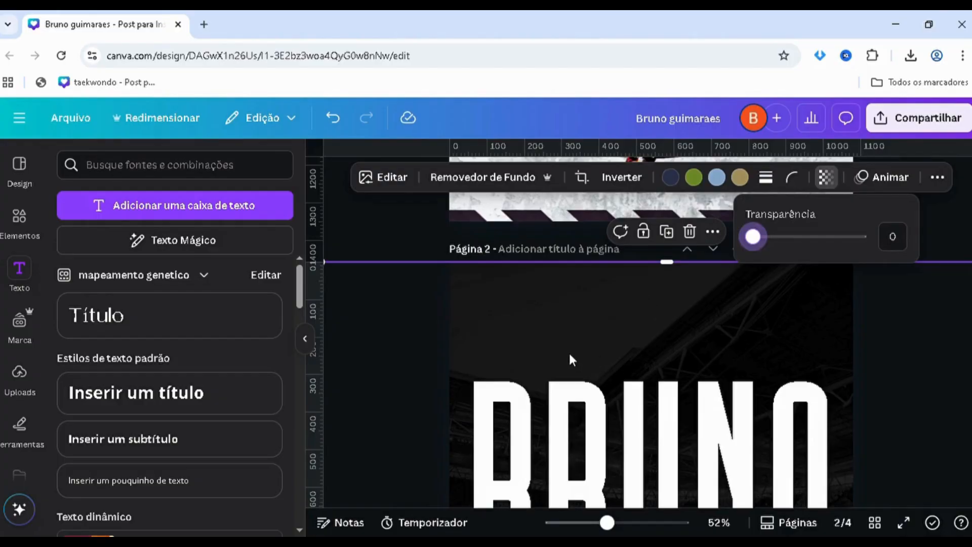
{"action": "scroll", "coordinate": [568, 350], "scroll_direction": "down", "scroll_amount": 3}
{"action": "scroll", "coordinate": [591, 332], "scroll_direction": "up", "scroll_amount": 1}
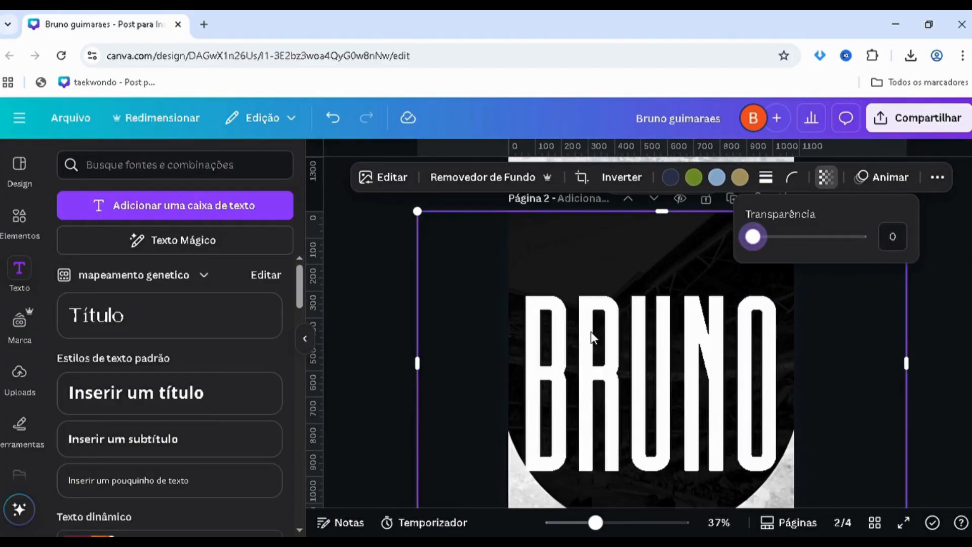
{"action": "scroll", "coordinate": [611, 268], "scroll_direction": "up", "scroll_amount": 2}
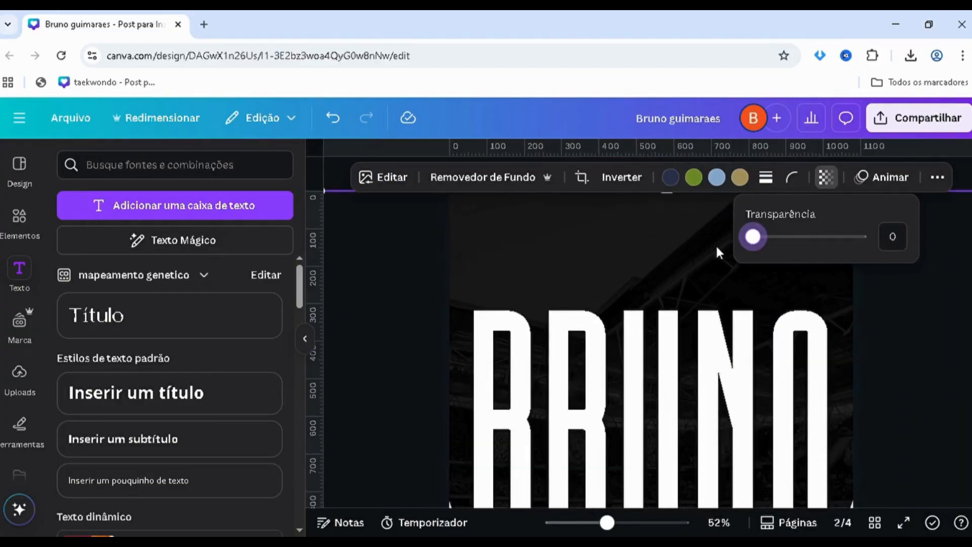
{"action": "left_click_drag", "start_coordinate": [783, 243], "coordinate": [742, 256]}
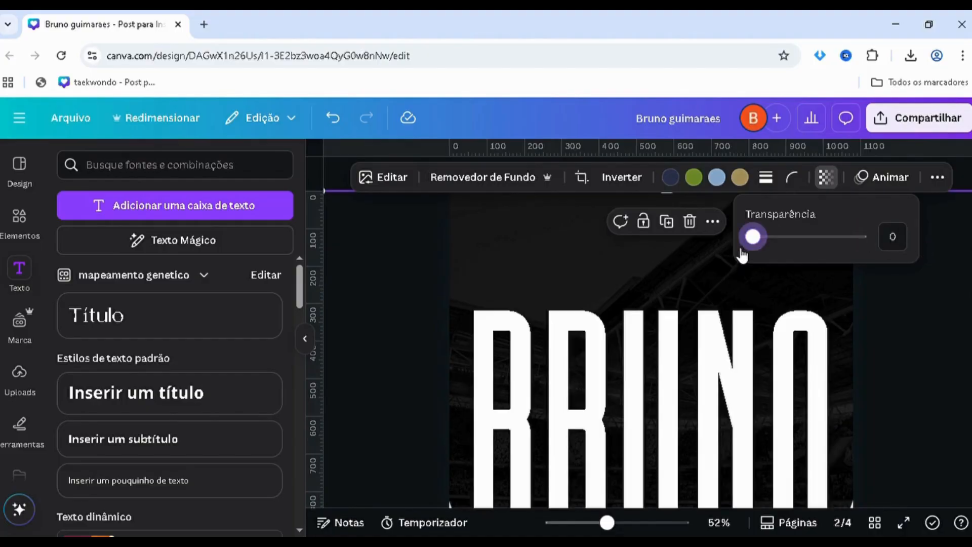
{"action": "left_click_drag", "start_coordinate": [875, 245], "coordinate": [651, 260]}
{"action": "scroll", "coordinate": [524, 390], "scroll_direction": "up", "scroll_amount": 2}
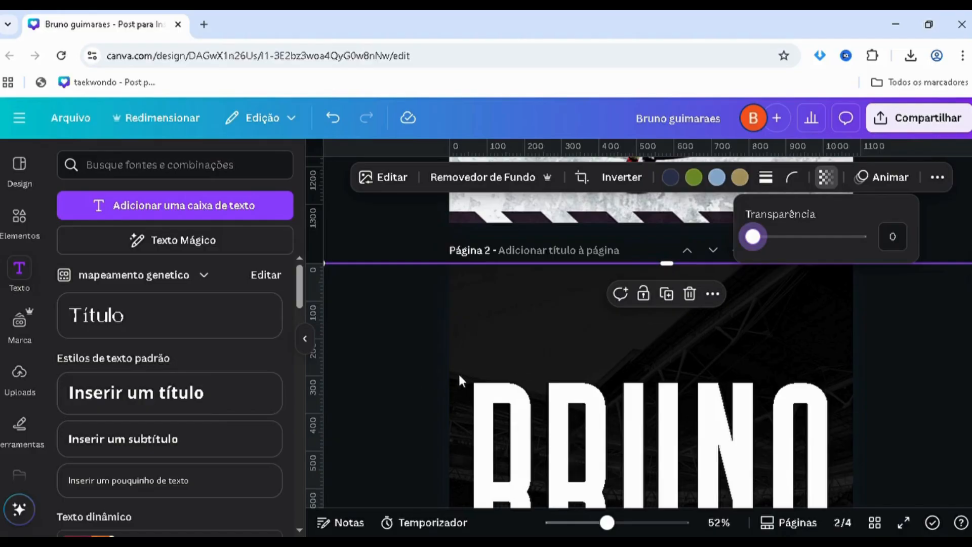
{"action": "left_click_drag", "start_coordinate": [753, 236], "coordinate": [944, 265]}
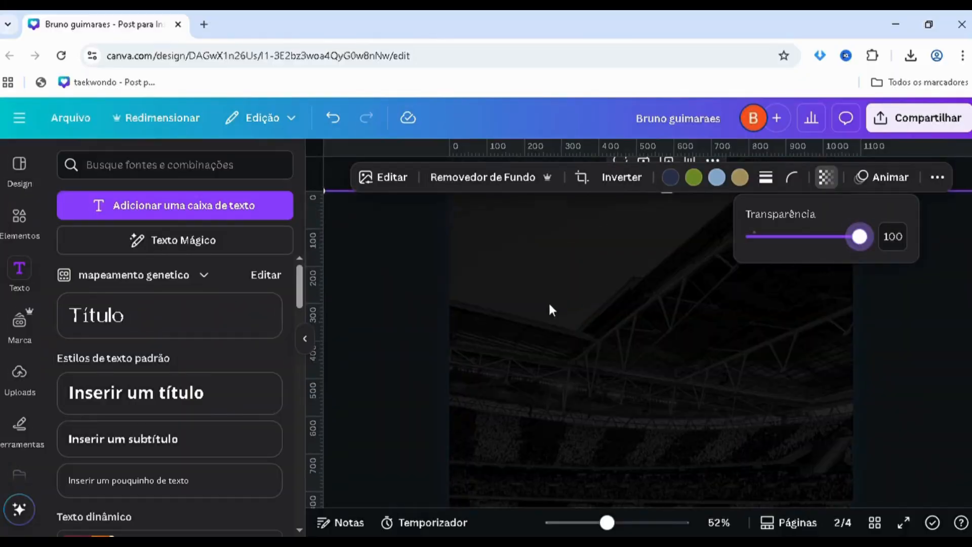
- Crop the stadium copy from its upper and lower edges into a horizontal band covering the middle of BRUNO
{"action": "scroll", "coordinate": [547, 299], "scroll_direction": "up", "scroll_amount": 2}
{"action": "left_click_drag", "start_coordinate": [542, 274], "coordinate": [550, 421]}
{"action": "scroll", "coordinate": [542, 313], "scroll_direction": "down", "scroll_amount": 5}
{"action": "scroll", "coordinate": [533, 319], "scroll_direction": "up", "scroll_amount": 4}
{"action": "left_click", "coordinate": [372, 462]}
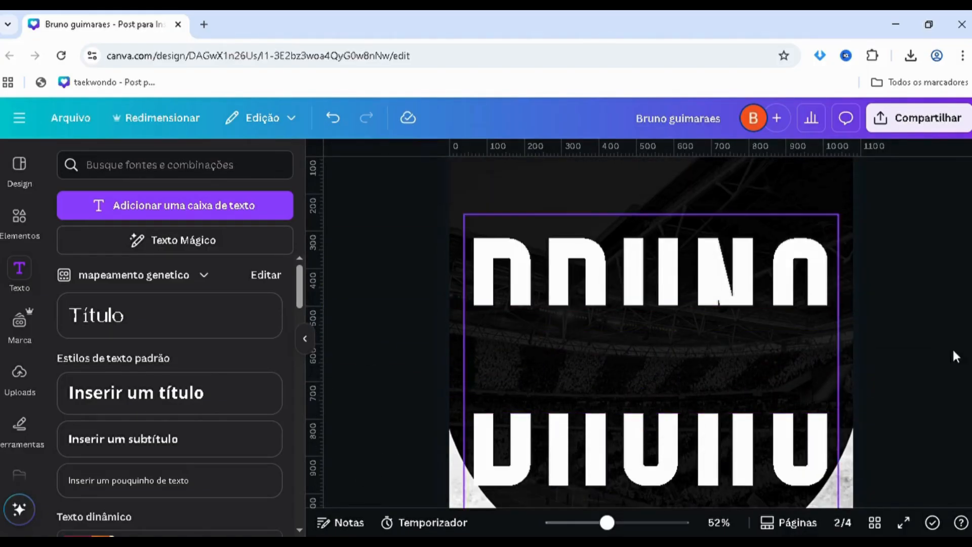
- Examine how the cropped stadium band cuts across the BRUNO lettering and sits against the curved border on page 2
{"action": "scroll", "coordinate": [894, 253], "scroll_direction": "up", "scroll_amount": 2}
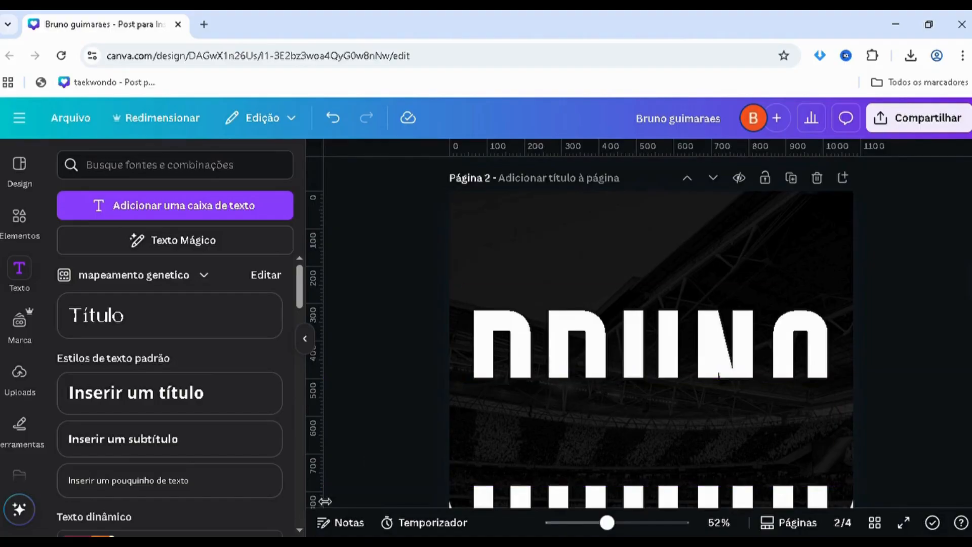
{"action": "scroll", "coordinate": [353, 436], "scroll_direction": "down", "scroll_amount": 4}
{"action": "scroll", "coordinate": [668, 487], "scroll_direction": "up", "scroll_amount": 5}
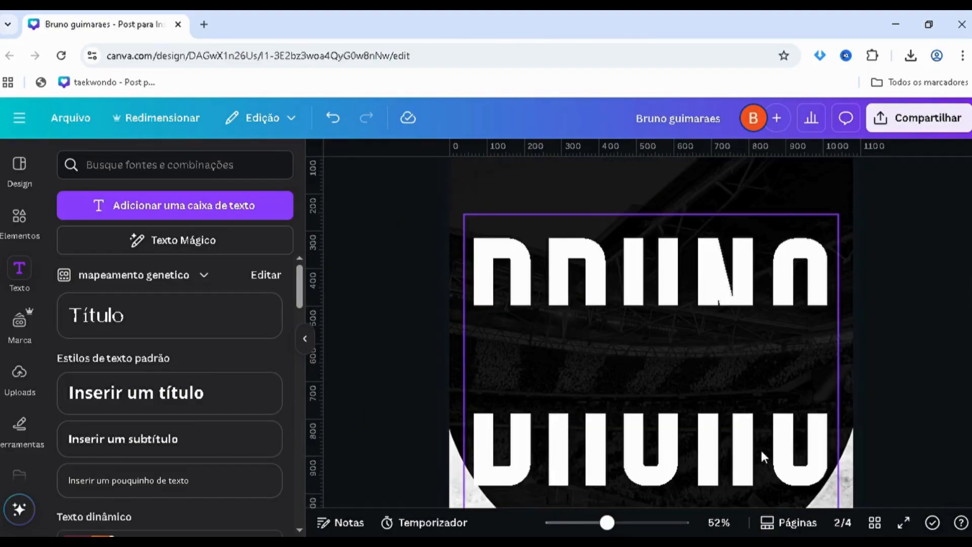
{"action": "scroll", "coordinate": [773, 225], "scroll_direction": "down", "scroll_amount": 3}
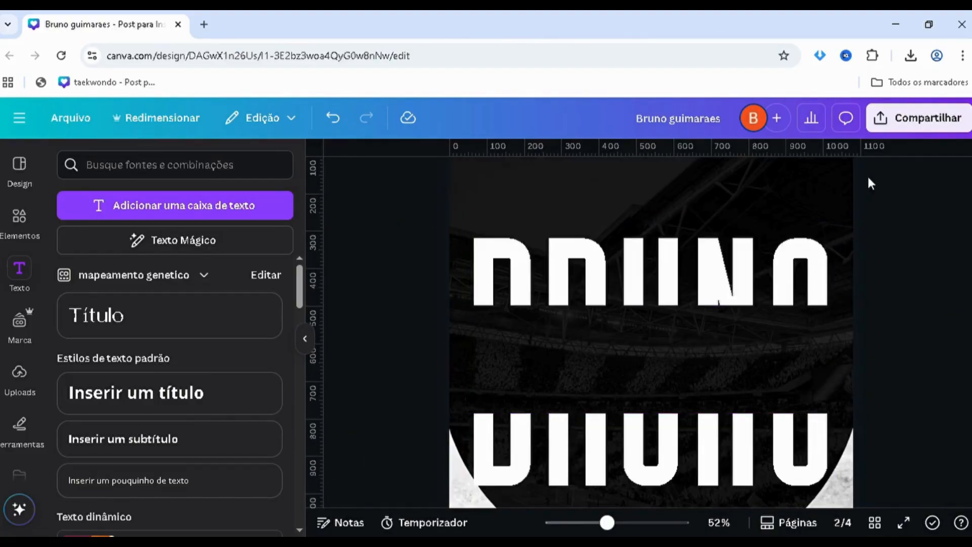
{"action": "scroll", "coordinate": [813, 225], "scroll_direction": "up", "scroll_amount": 2}
{"action": "scroll", "coordinate": [798, 246], "scroll_direction": "down", "scroll_amount": 4}
{"action": "scroll", "coordinate": [535, 371], "scroll_direction": "up", "scroll_amount": 2}
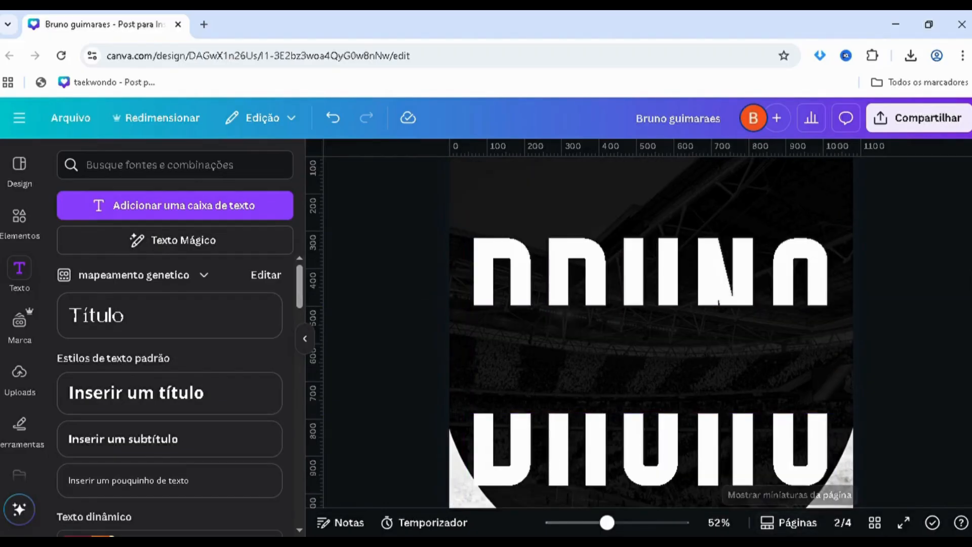
{"action": "scroll", "coordinate": [869, 236], "scroll_direction": "up", "scroll_amount": 2}
{"action": "scroll", "coordinate": [683, 441], "scroll_direction": "down", "scroll_amount": 3}
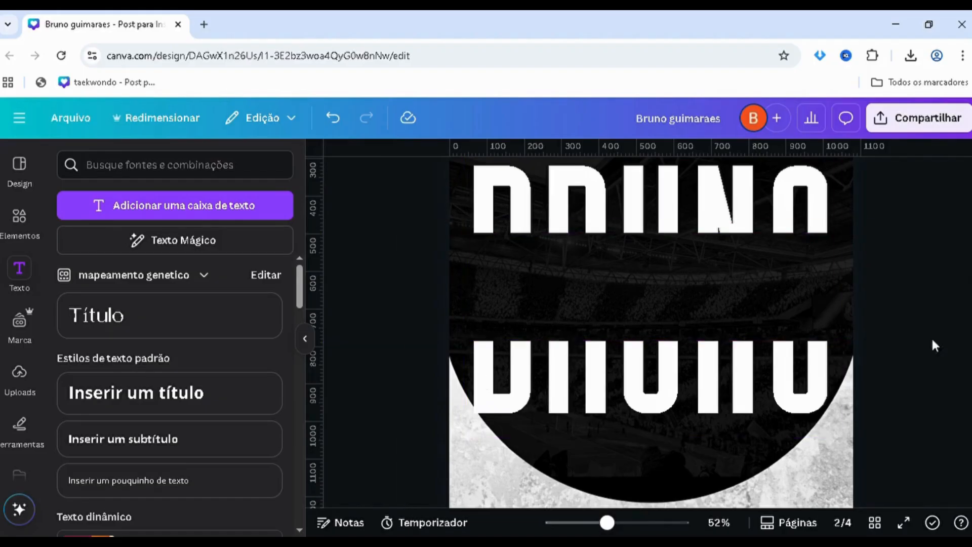
{"action": "scroll", "coordinate": [856, 263], "scroll_direction": "up", "scroll_amount": 2}
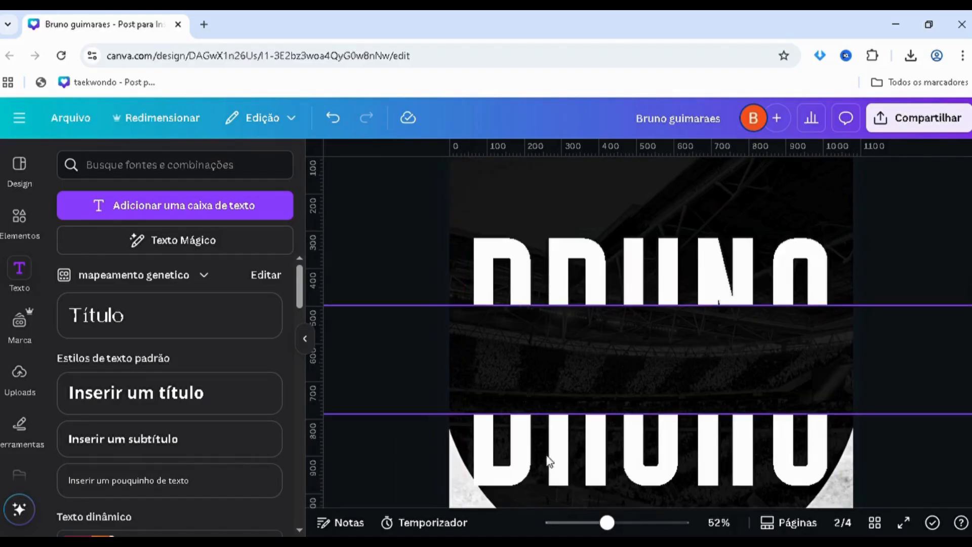
- Move the GUIMARAES text from page 3 to page 2, centring it over the stadium band between the BRUNO halves
{"action": "scroll", "coordinate": [347, 445], "scroll_direction": "down", "scroll_amount": 8}
{"action": "scroll", "coordinate": [351, 445], "scroll_direction": "down", "scroll_amount": 5}
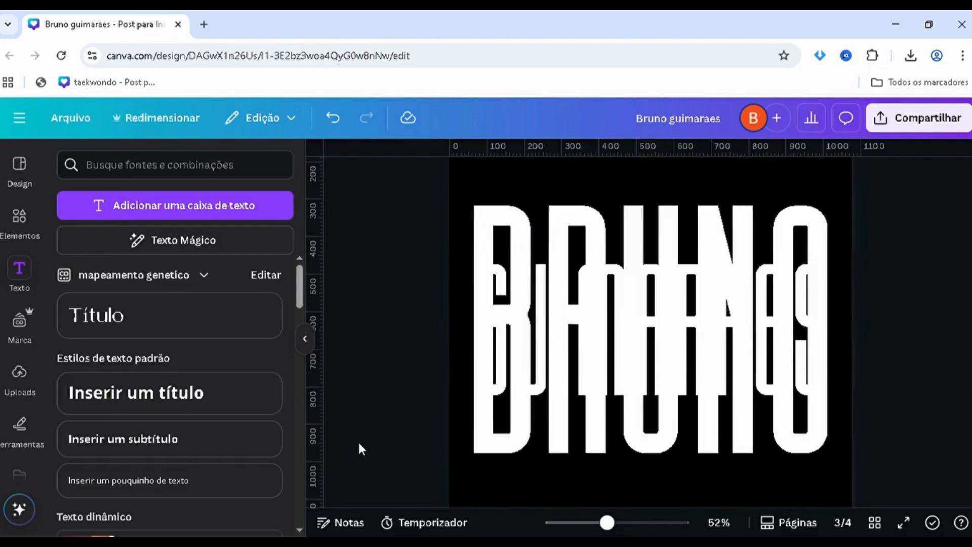
{"action": "left_click", "coordinate": [598, 327]}
{"action": "scroll", "coordinate": [592, 354], "scroll_direction": "up", "scroll_amount": 8}
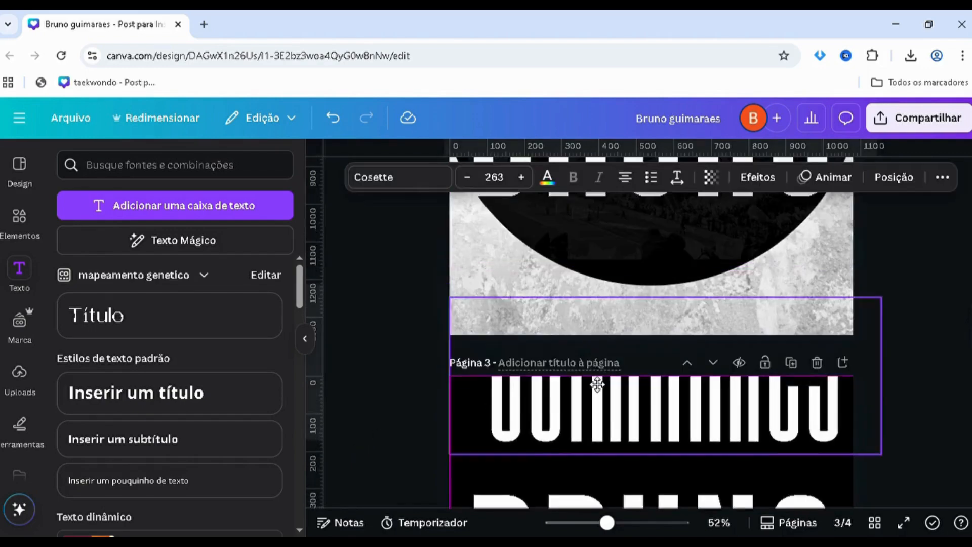
{"action": "left_click", "coordinate": [588, 372]}
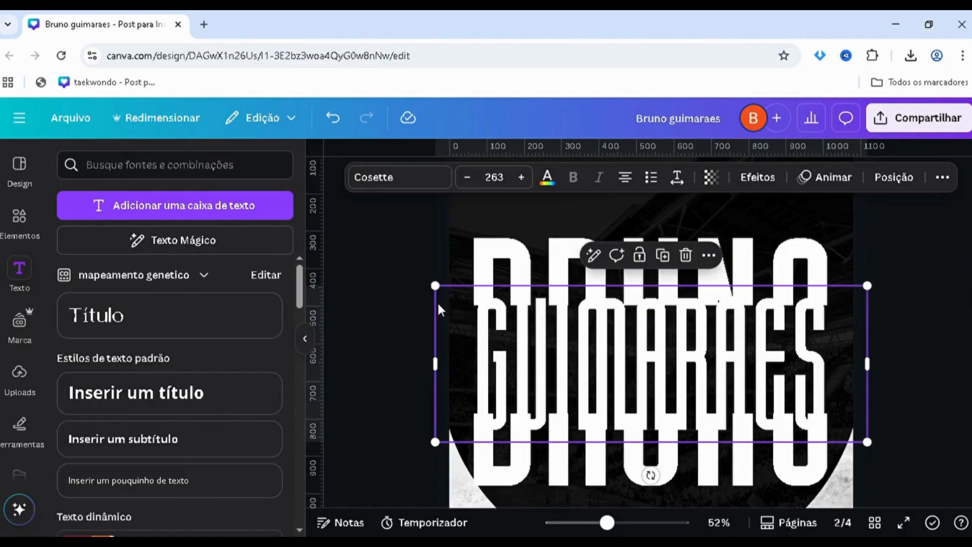
{"action": "left_click", "coordinate": [390, 337]}
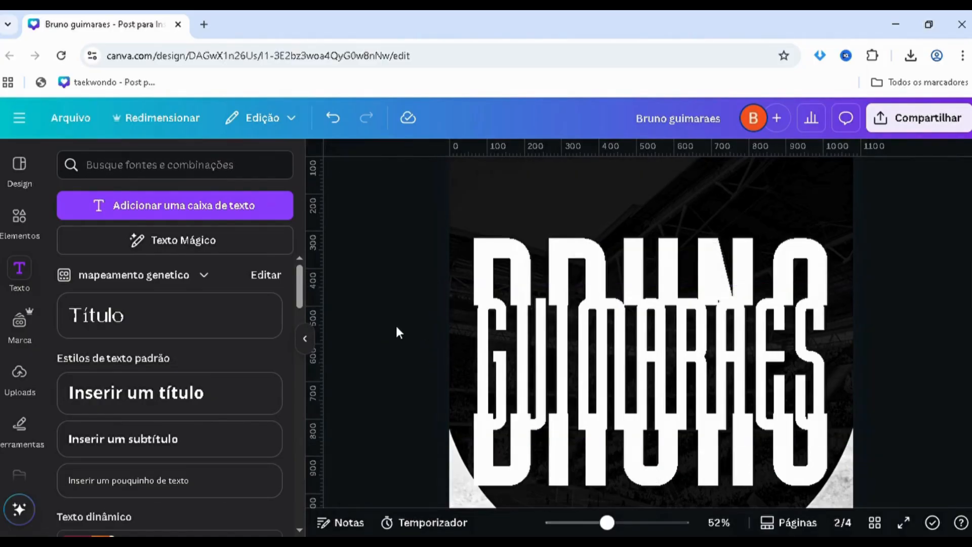
- Extend the stadium band above and below GUIMARAES so the word is separated from the visible parts of BRUNO
{"action": "key", "text": "alt+1"}
{"action": "scroll", "coordinate": [143, 395], "scroll_direction": "down", "scroll_amount": 1}
{"action": "left_click", "coordinate": [152, 289]}
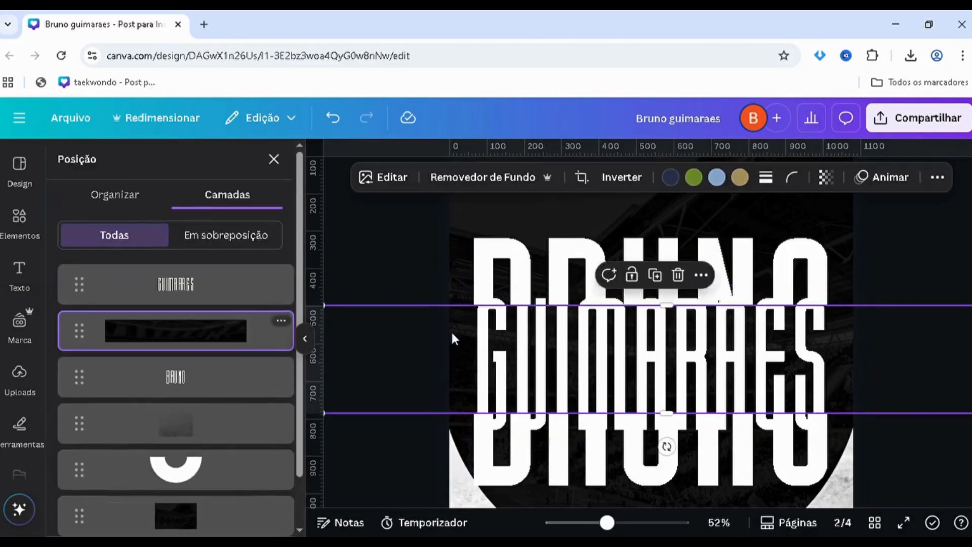
{"action": "left_click_drag", "start_coordinate": [457, 318], "coordinate": [460, 281]}
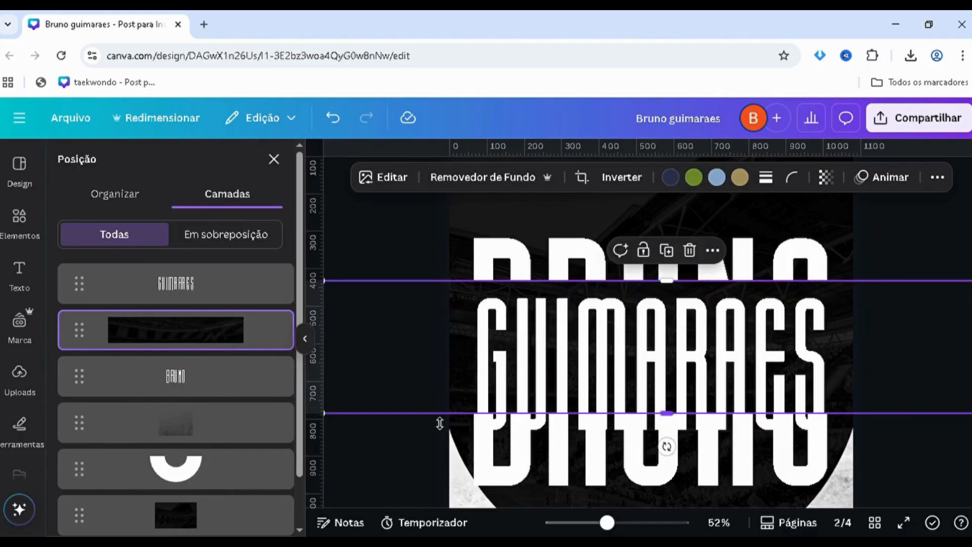
{"action": "left_click_drag", "start_coordinate": [439, 423], "coordinate": [436, 447]}
{"action": "key", "text": "alt+1"}
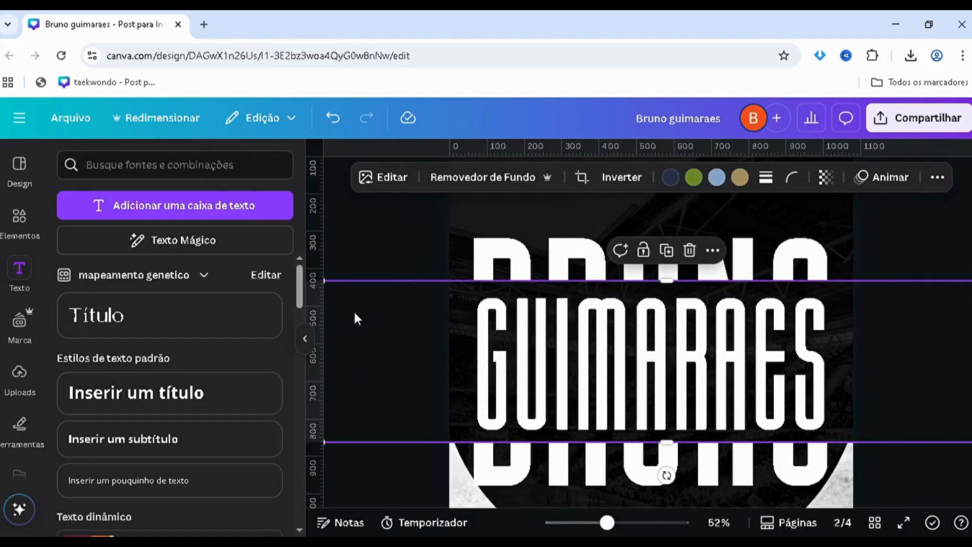
- Shift GUIMARAES up to the stadium band's upper edge, centred on the page, and compare it with page 1's reference poster
{"action": "left_click", "coordinate": [356, 234]}
{"action": "left_click", "coordinate": [520, 354]}
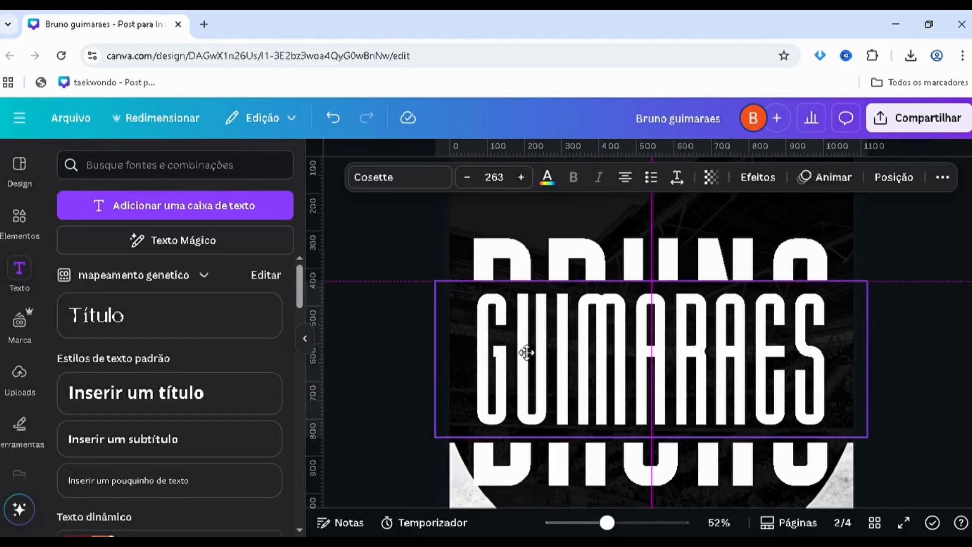
{"action": "left_click", "coordinate": [417, 349]}
{"action": "scroll", "coordinate": [405, 326], "scroll_direction": "down", "scroll_amount": 5}
{"action": "scroll", "coordinate": [408, 327], "scroll_direction": "up", "scroll_amount": 3}
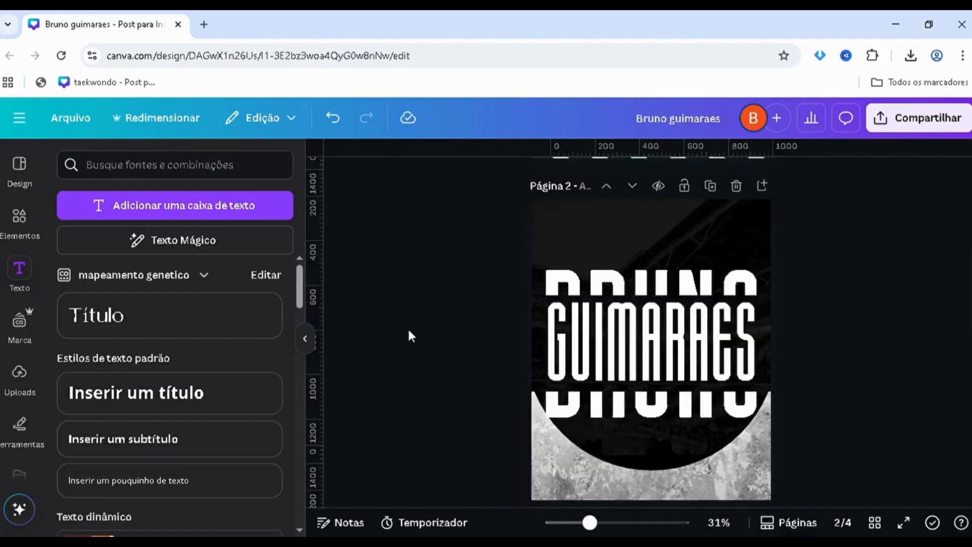
{"action": "scroll", "coordinate": [411, 326], "scroll_direction": "down", "scroll_amount": 2}
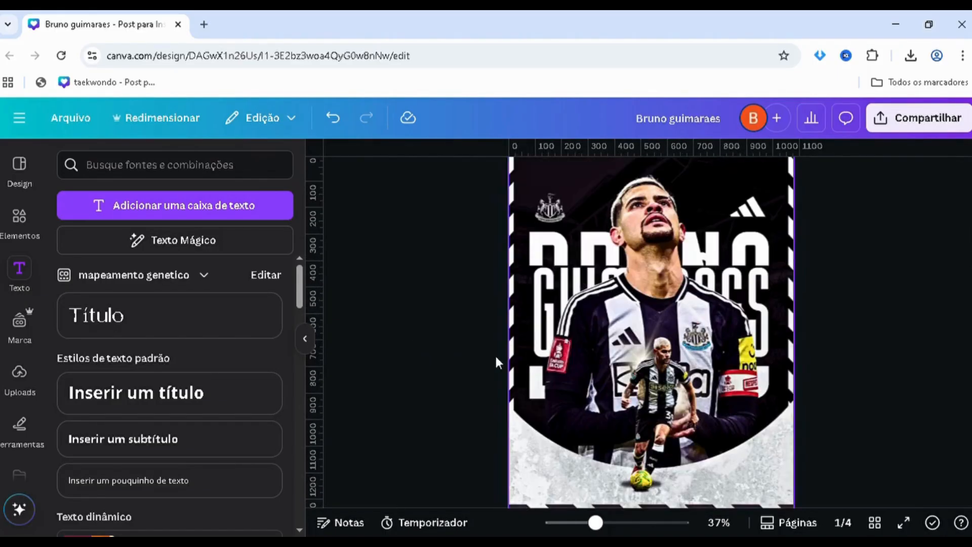
{"action": "scroll", "coordinate": [499, 360], "scroll_direction": "down", "scroll_amount": 2}
{"action": "scroll", "coordinate": [499, 361], "scroll_direction": "down", "scroll_amount": 3}
- Enlarge the GUIMARAES text to size 271 so it spans roughly the full width of BRUNO
{"action": "left_click", "coordinate": [505, 317]}
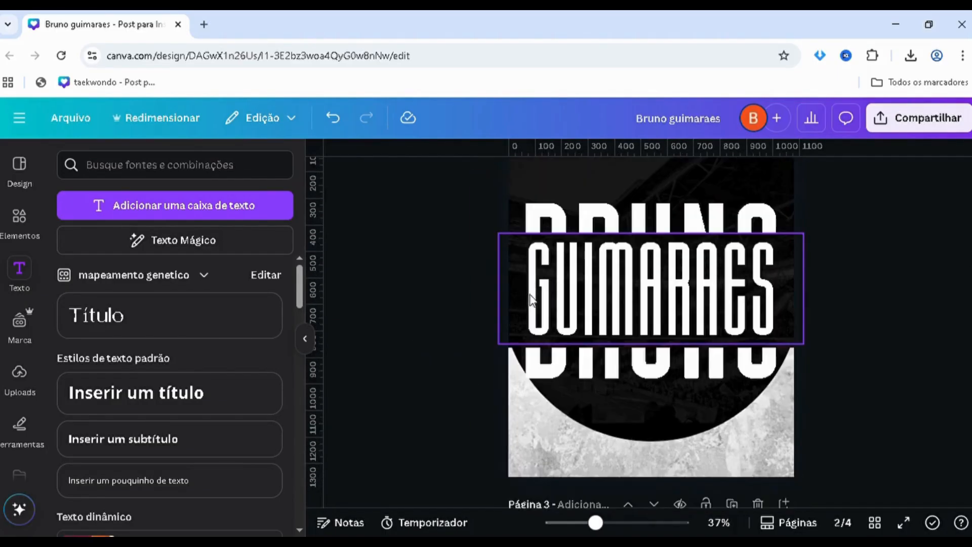
{"action": "left_click_drag", "start_coordinate": [503, 356], "coordinate": [501, 357]}
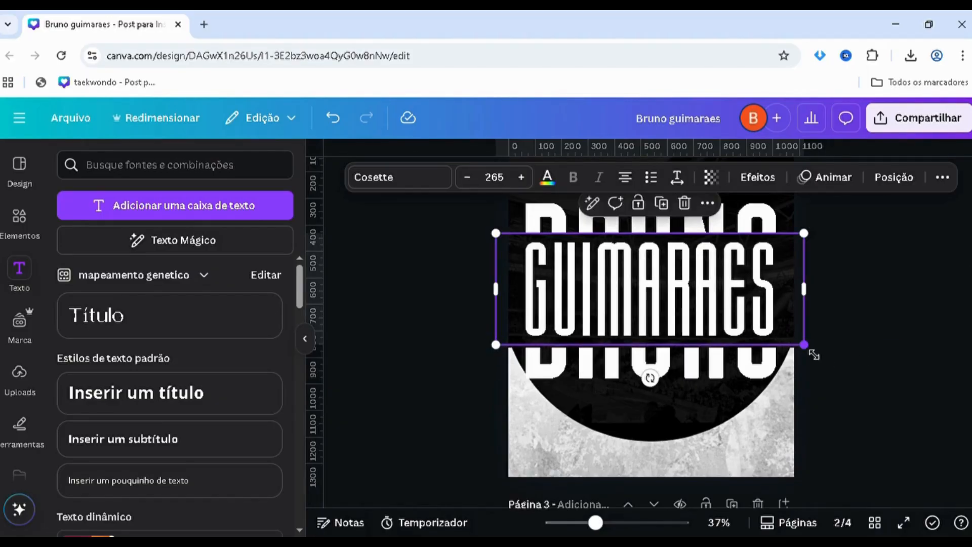
{"action": "left_click_drag", "start_coordinate": [813, 355], "coordinate": [816, 357]}
{"action": "left_click", "coordinate": [881, 369]}
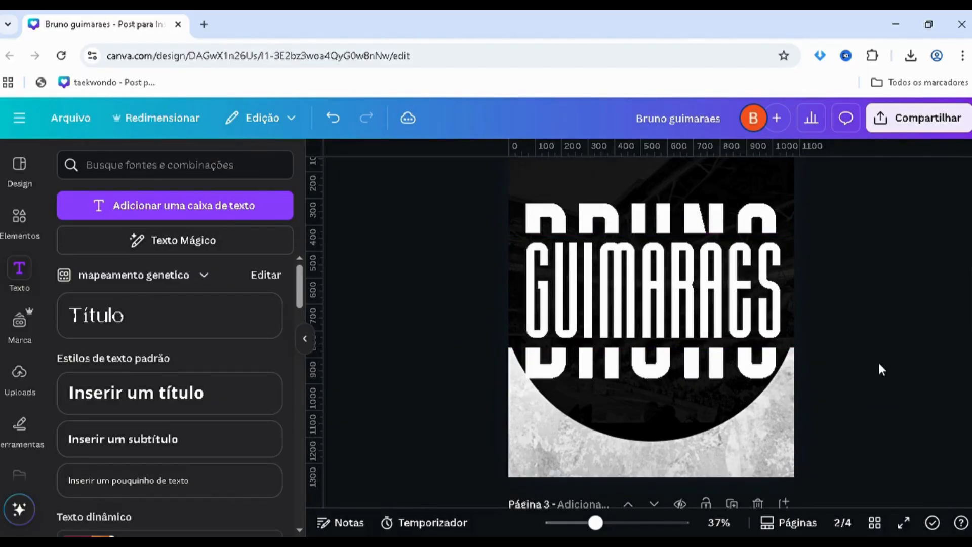
- Nudge GUIMARAES slightly left so its sides line up evenly with the BRUNO lettering
{"action": "scroll", "coordinate": [757, 309], "scroll_direction": "up", "scroll_amount": 5}
{"action": "left_click", "coordinate": [770, 277]}
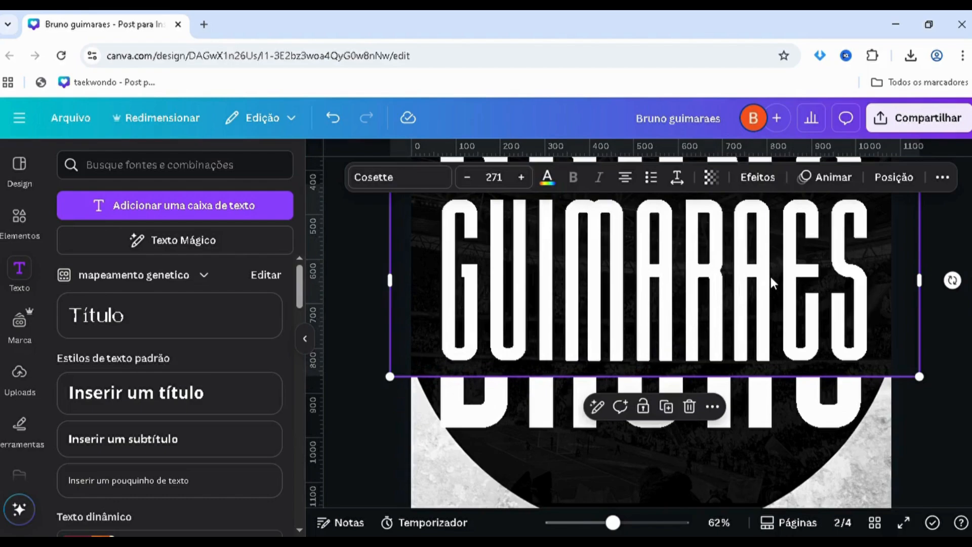
{"action": "left_click", "coordinate": [771, 276]}
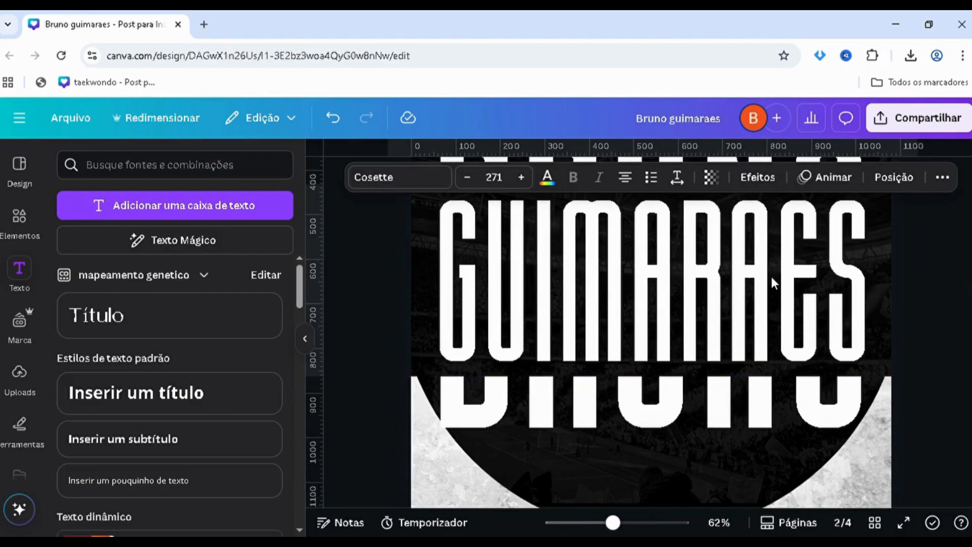
{"action": "key", "text": "Escape"}
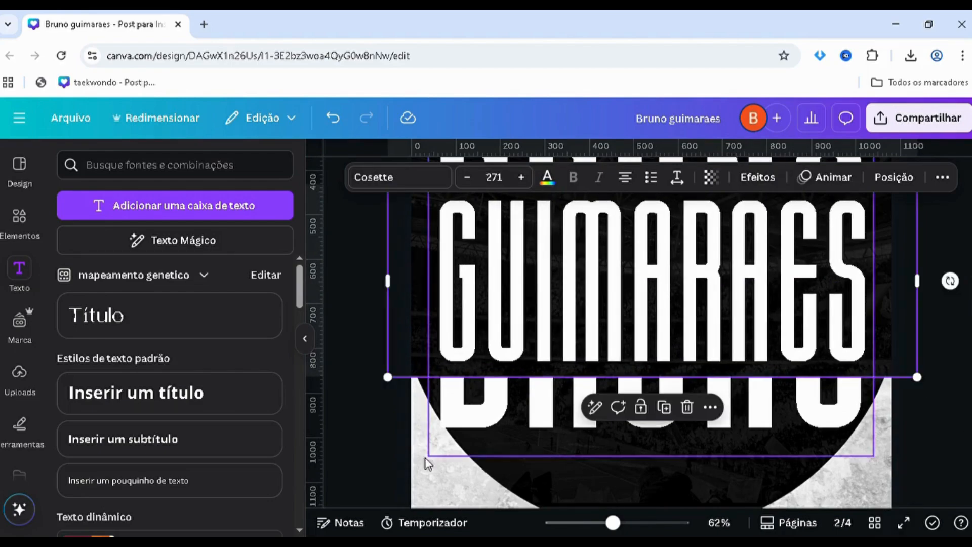
{"action": "left_click", "coordinate": [354, 410]}
- Select the GUIMARAES, stadium band and BRUNO layers together and move them slightly higher on page 2
{"action": "scroll", "coordinate": [417, 378], "scroll_direction": "down", "scroll_amount": 5}
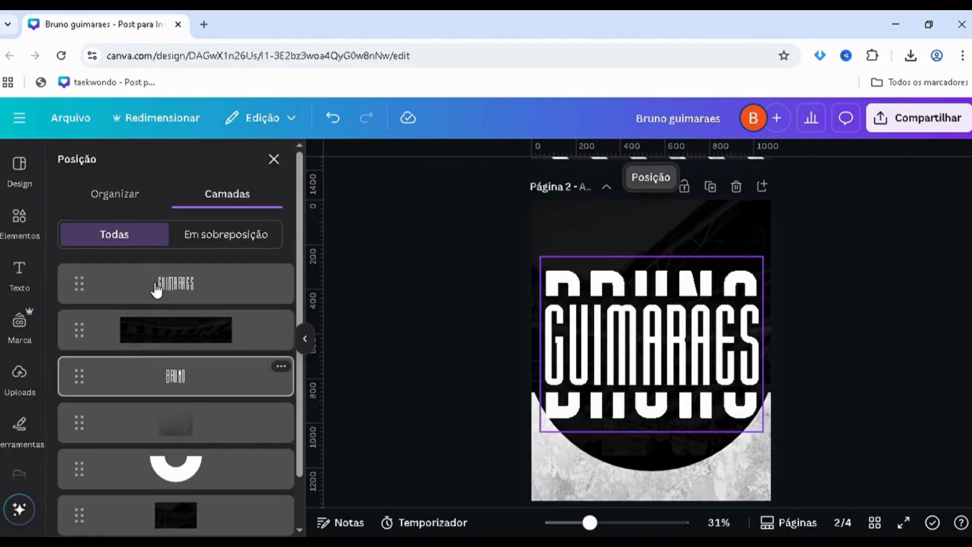
{"action": "left_click", "coordinate": [156, 290], "text": "shift"}
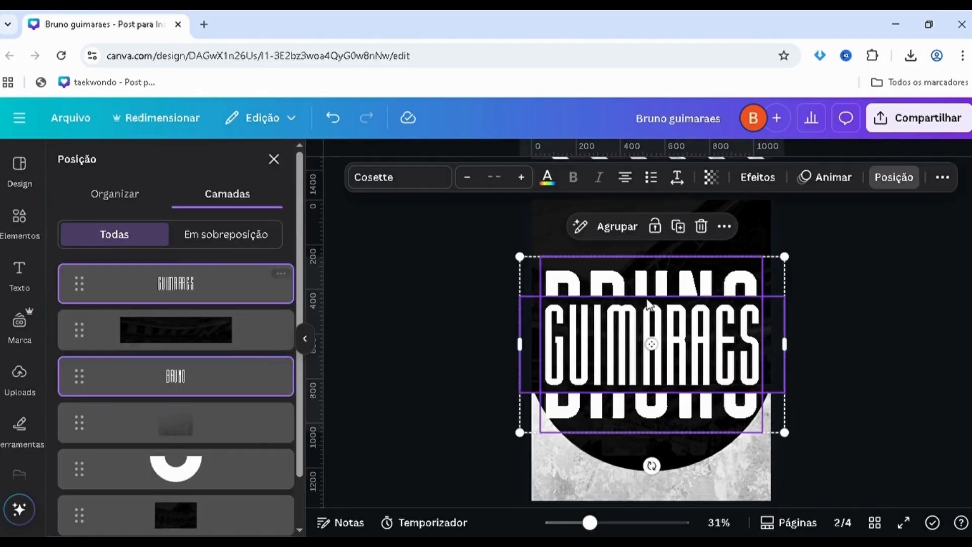
{"action": "scroll", "coordinate": [607, 354], "scroll_direction": "up", "scroll_amount": 1}
{"action": "left_click_drag", "start_coordinate": [608, 359], "coordinate": [608, 359]}
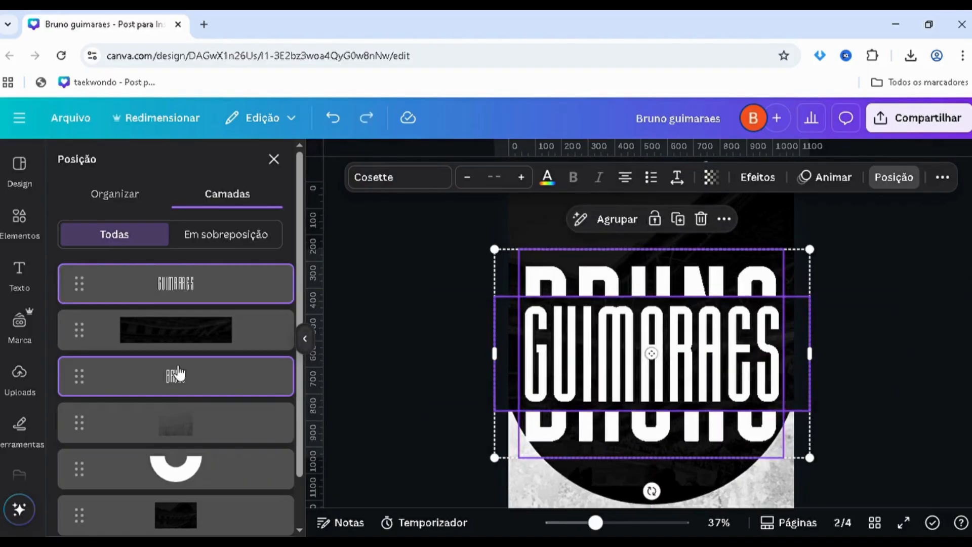
{"action": "left_click", "coordinate": [184, 342], "text": "shift"}
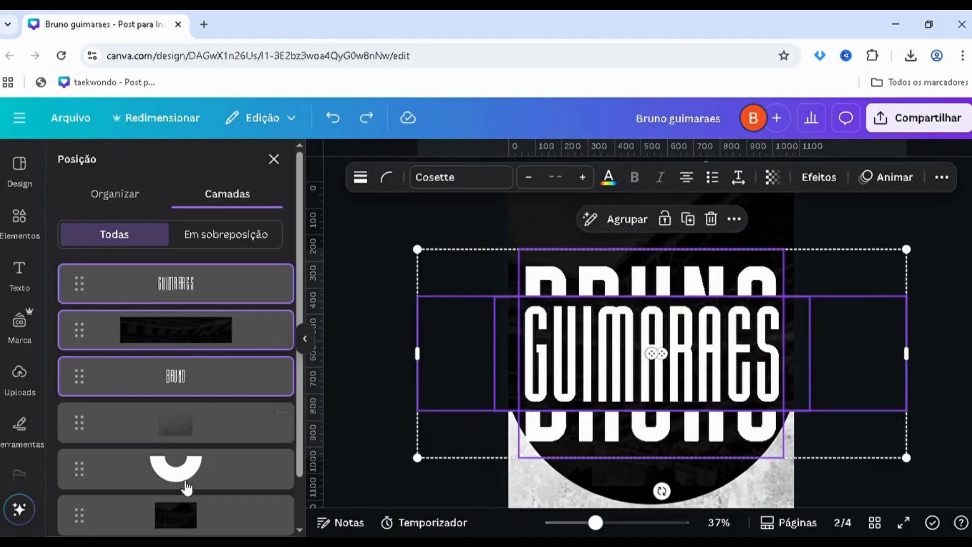
{"action": "scroll", "coordinate": [186, 487], "scroll_direction": "down", "scroll_amount": 1}
{"action": "left_click", "coordinate": [189, 459], "text": "shift"}
{"action": "left_click_drag", "start_coordinate": [494, 375], "coordinate": [499, 373]}
{"action": "left_click", "coordinate": [369, 399]}
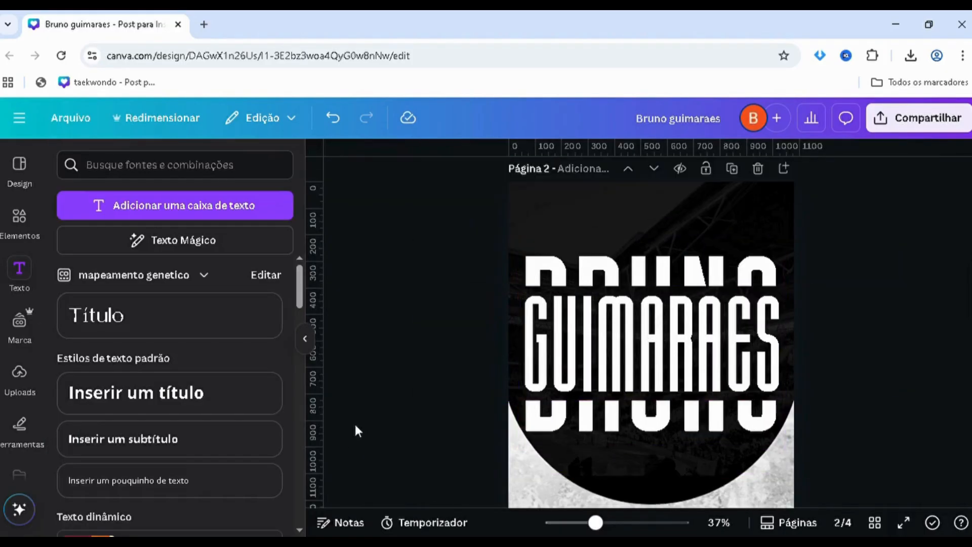
{"action": "scroll", "coordinate": [430, 407], "scroll_direction": "down", "scroll_amount": 12}
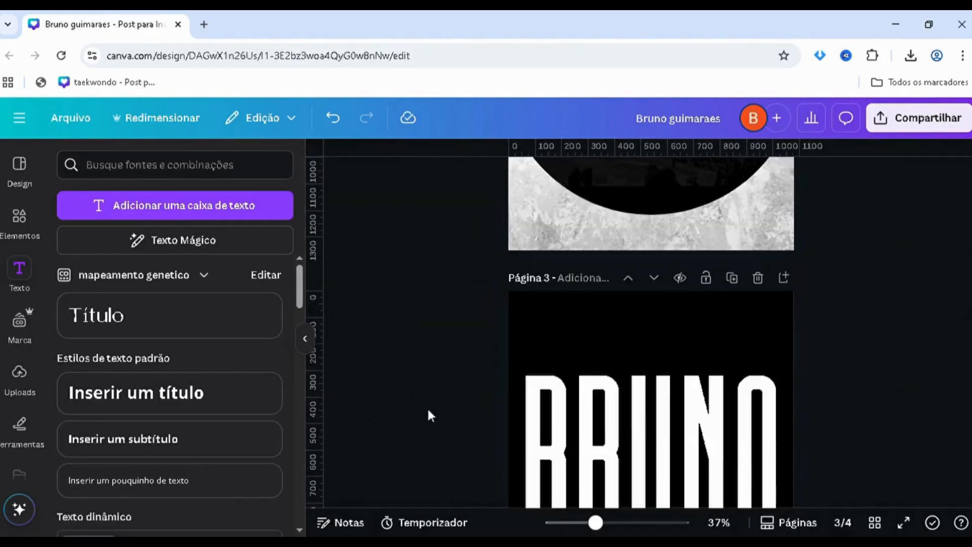
- Remove the backgrounds from both player photos on page 4
{"action": "left_click_drag", "start_coordinate": [589, 303], "coordinate": [679, 279]}
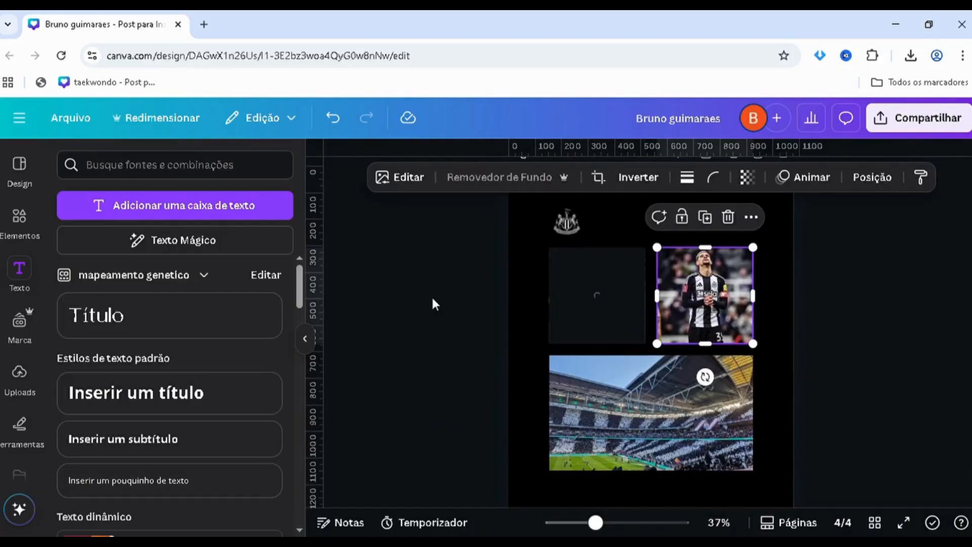
{"action": "scroll", "coordinate": [557, 304], "scroll_direction": "up", "scroll_amount": 1}
- Copy the club crest and the Adidas logo from page 4 and paste them onto page 2
{"action": "left_click", "coordinate": [566, 294]}
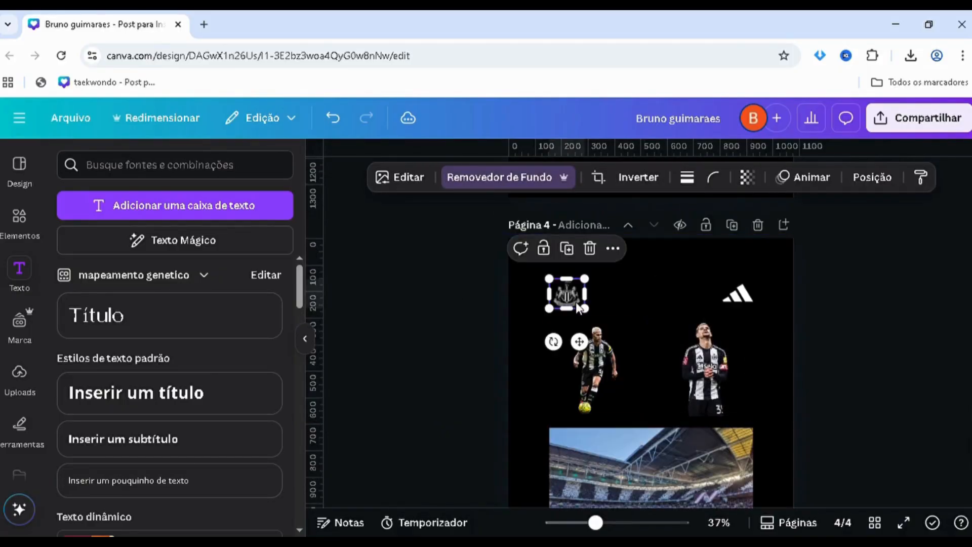
{"action": "left_click", "coordinate": [937, 177]}
{"action": "left_click", "coordinate": [145, 286], "text": "shift"}
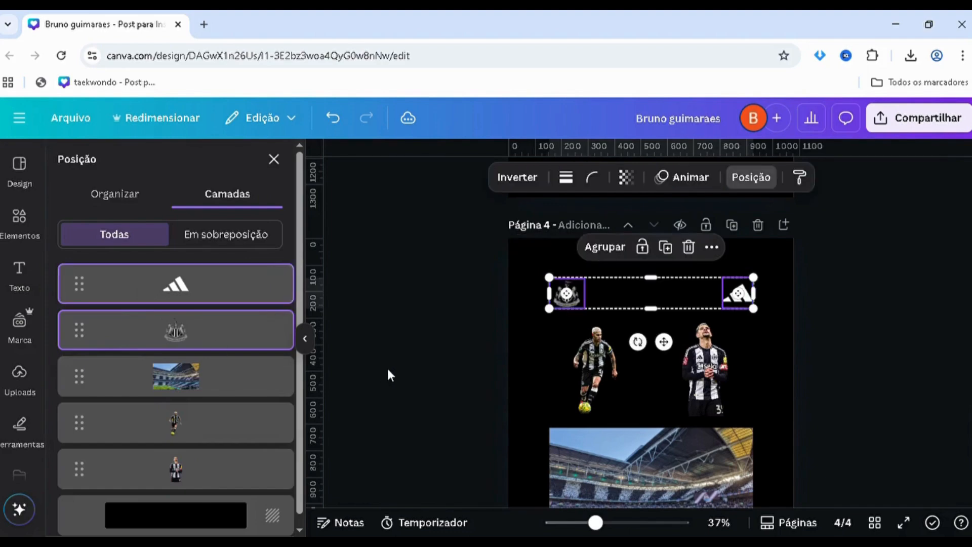
{"action": "scroll", "coordinate": [480, 364], "scroll_direction": "up", "scroll_amount": 10}
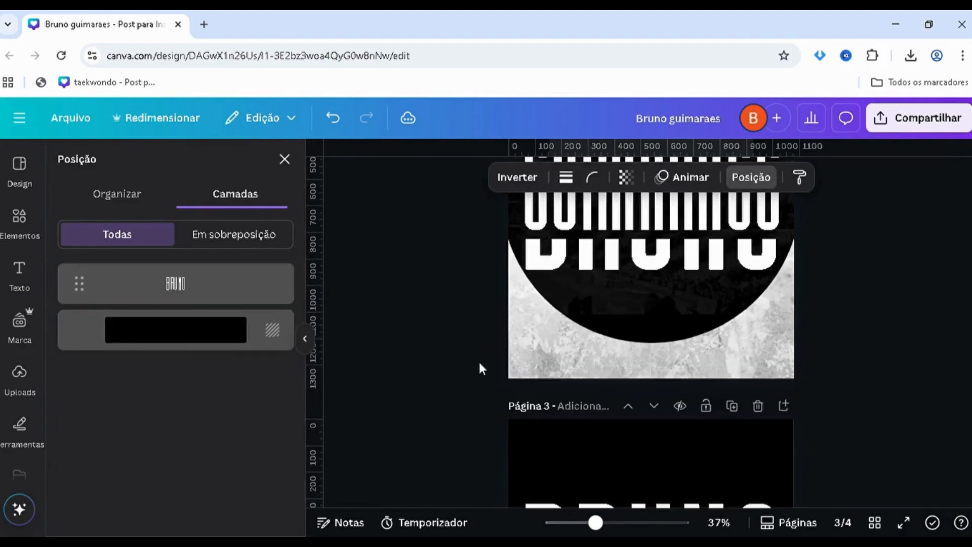
{"action": "key", "text": "ctrl+v"}
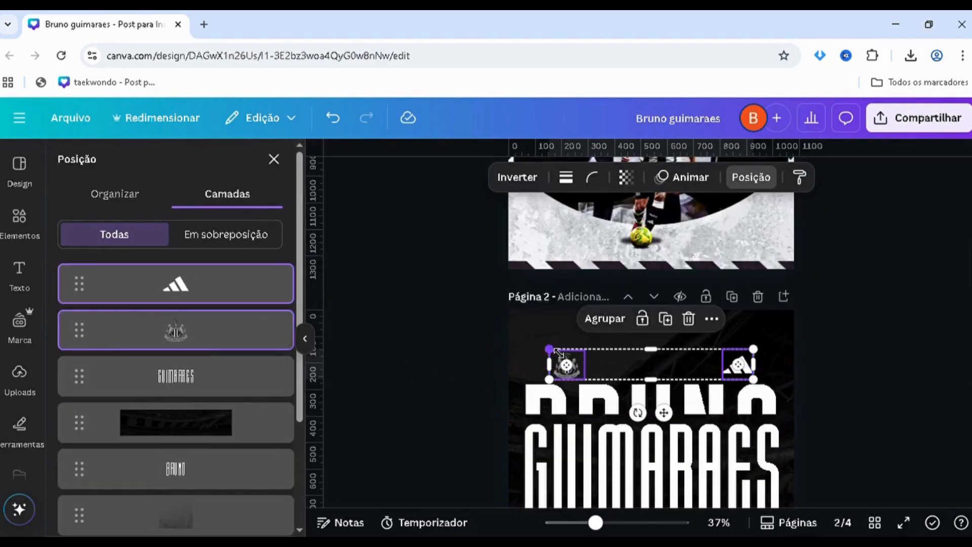
- Enlarge the crest and Adidas logo pair above BRUNO on page 2 until it spans roughly the lettering's width
{"action": "left_click_drag", "start_coordinate": [556, 352], "coordinate": [534, 351]}
{"action": "left_click_drag", "start_coordinate": [754, 345], "coordinate": [788, 347]}
{"action": "left_click", "coordinate": [855, 404]}
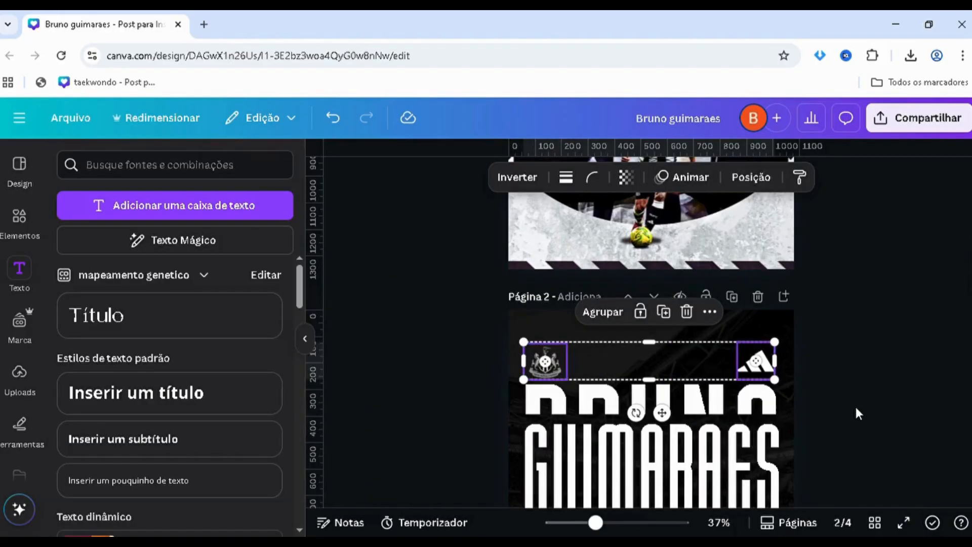
- Copy the clasped-hands player cutout from page 4 to page 2, enlarge it to nearly the page width and centre it
{"action": "scroll", "coordinate": [847, 393], "scroll_direction": "down", "scroll_amount": 15}
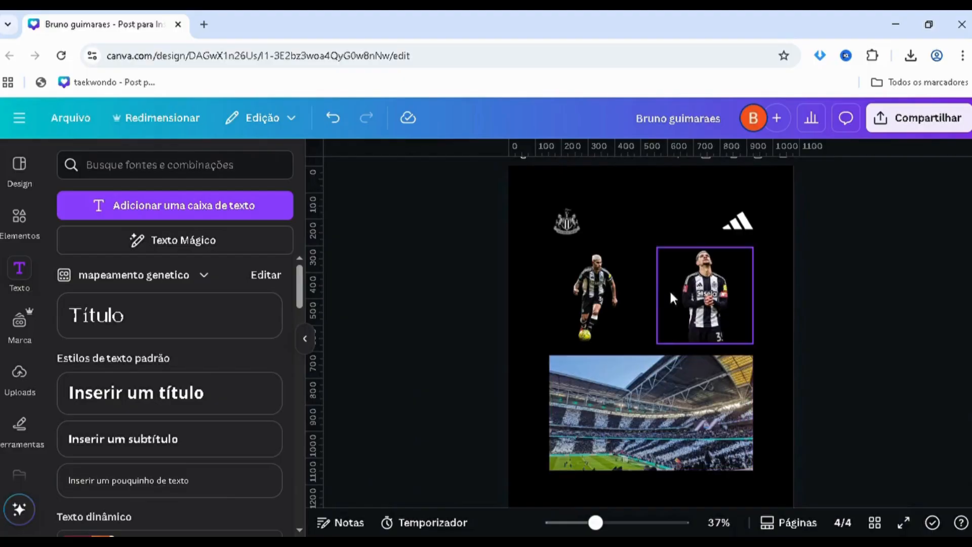
{"action": "left_click", "coordinate": [700, 299]}
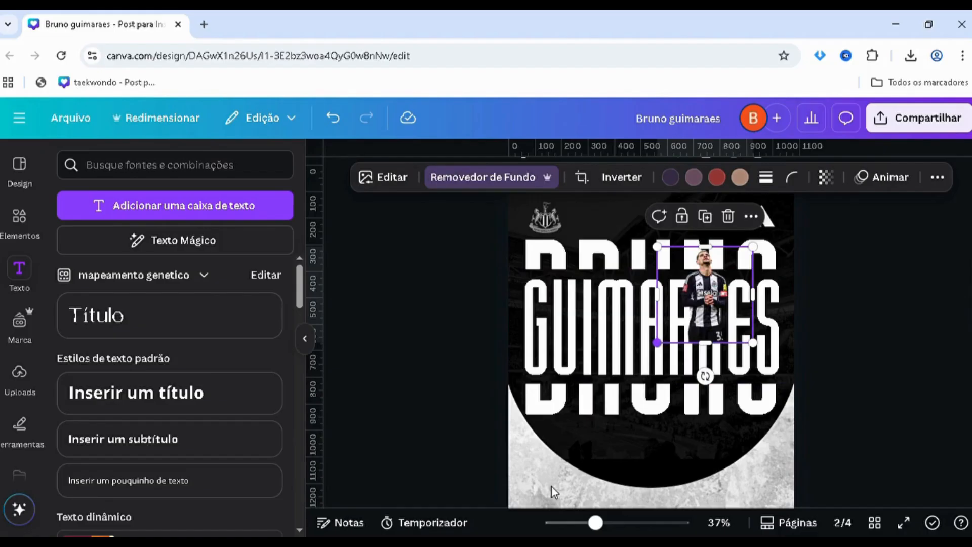
{"action": "left_click_drag", "start_coordinate": [657, 343], "coordinate": [477, 522]}
{"action": "left_click_drag", "start_coordinate": [619, 383], "coordinate": [660, 353]}
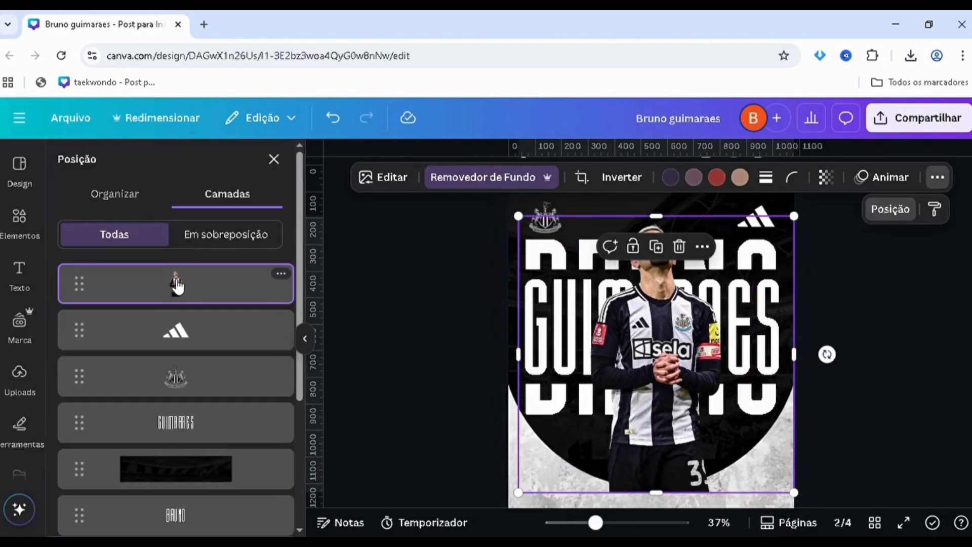
- Move the player layer just above the white curved border, and the GUIMARAES, stadium band, BRUNO and texture layers beneath the border
{"action": "left_click_drag", "start_coordinate": [188, 283], "coordinate": [143, 423]}
{"action": "left_click_drag", "start_coordinate": [179, 450], "coordinate": [188, 413]}
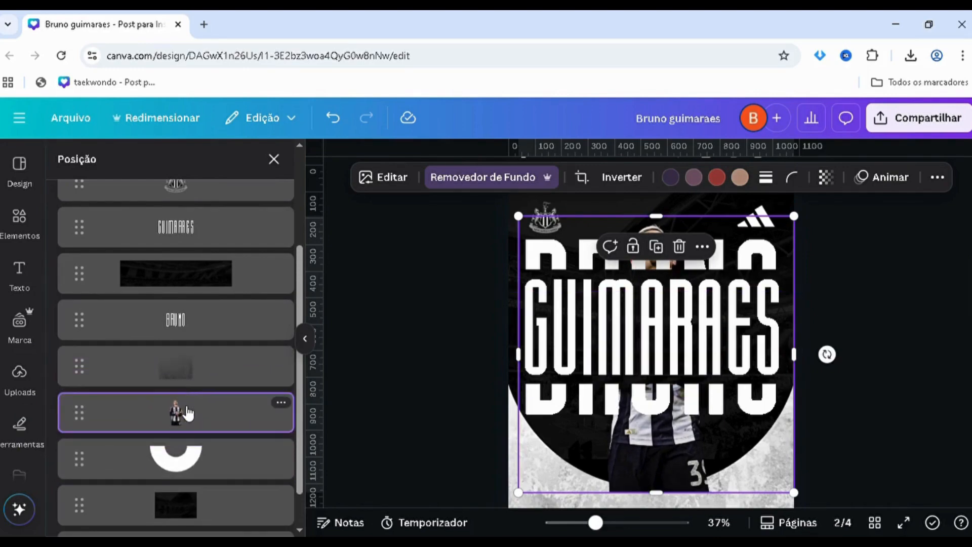
{"action": "left_click", "coordinate": [172, 364]}
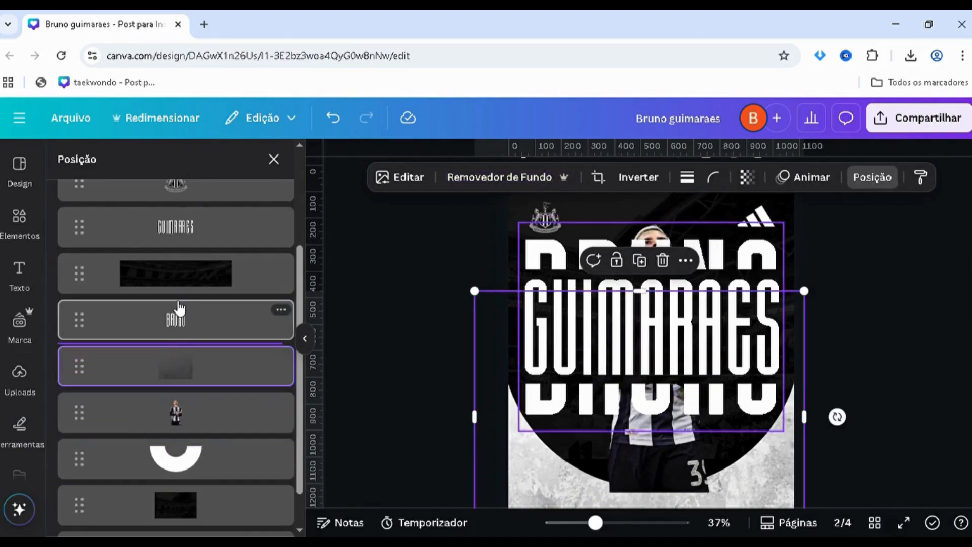
{"action": "left_click", "coordinate": [174, 283], "text": "shift"}
{"action": "scroll", "coordinate": [171, 263], "scroll_direction": "up", "scroll_amount": 3}
{"action": "left_click", "coordinate": [169, 373], "text": "shift"}
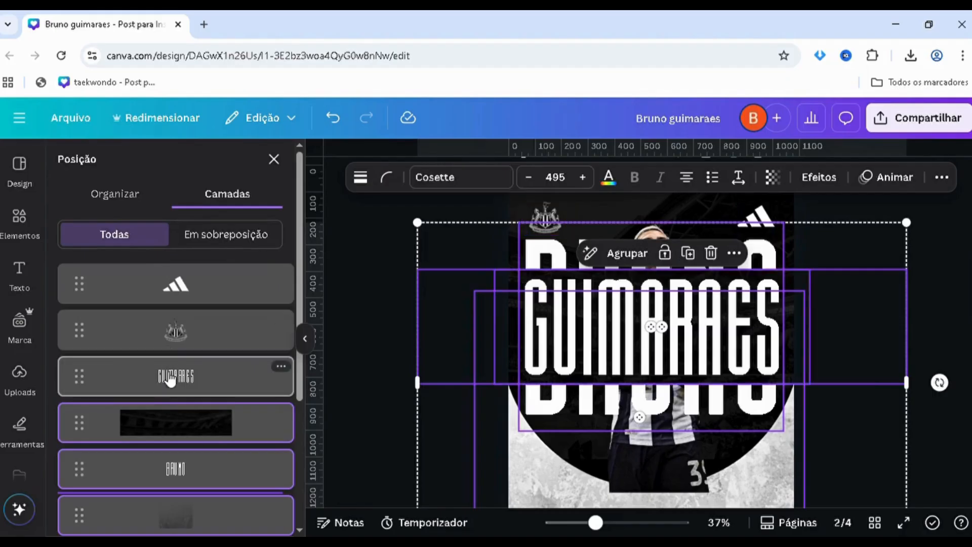
{"action": "left_click_drag", "start_coordinate": [167, 411], "coordinate": [150, 453]}
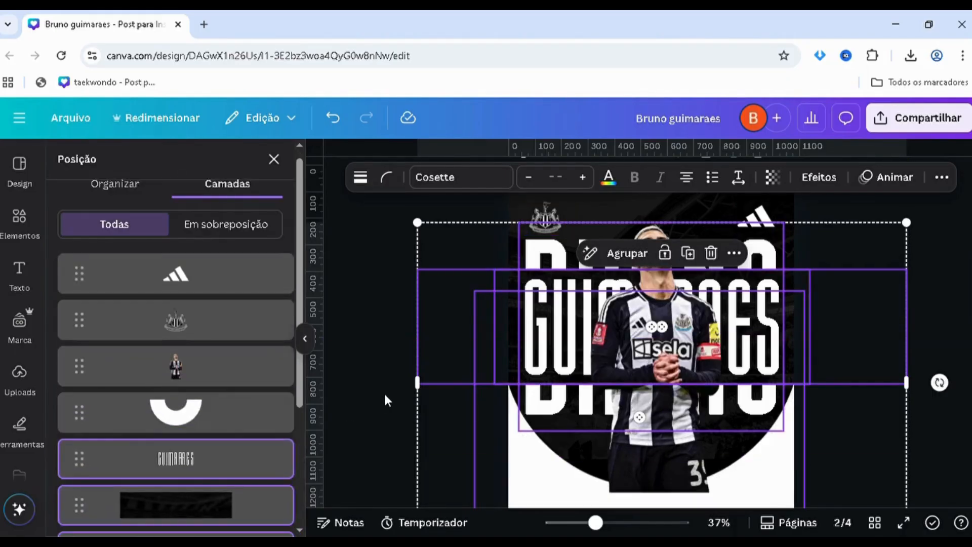
- Move the player layer directly below the white curved border and the concrete texture layer directly above the border
{"action": "left_click", "coordinate": [191, 373]}
{"action": "left_click_drag", "start_coordinate": [190, 373], "coordinate": [188, 435]}
{"action": "scroll", "coordinate": [603, 292], "scroll_direction": "up", "scroll_amount": 1}
{"action": "scroll", "coordinate": [644, 416], "scroll_direction": "down", "scroll_amount": 2}
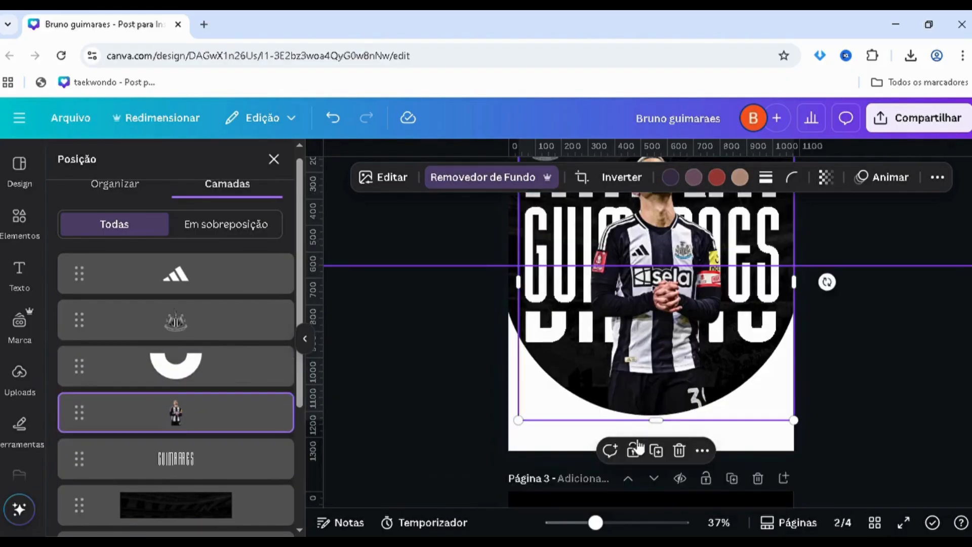
{"action": "scroll", "coordinate": [587, 416], "scroll_direction": "down", "scroll_amount": 2}
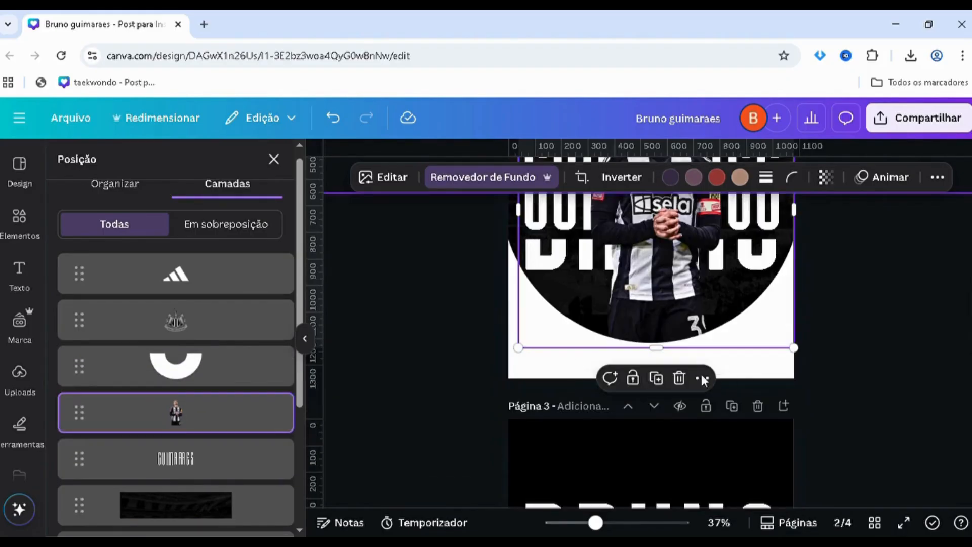
{"action": "scroll", "coordinate": [191, 460], "scroll_direction": "down", "scroll_amount": 3}
{"action": "left_click_drag", "start_coordinate": [199, 416], "coordinate": [194, 324]}
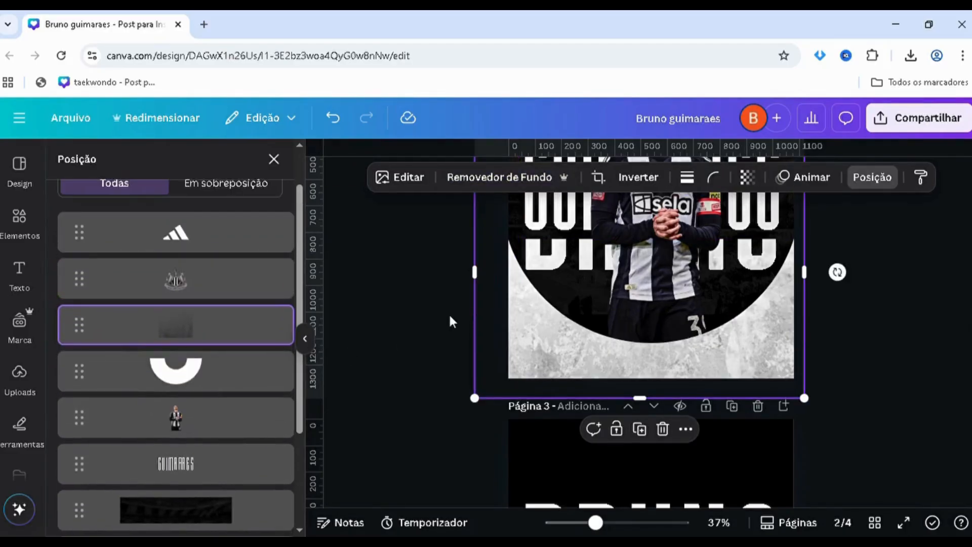
{"action": "scroll", "coordinate": [449, 313], "scroll_direction": "up", "scroll_amount": 3}
{"action": "left_click", "coordinate": [640, 262]}
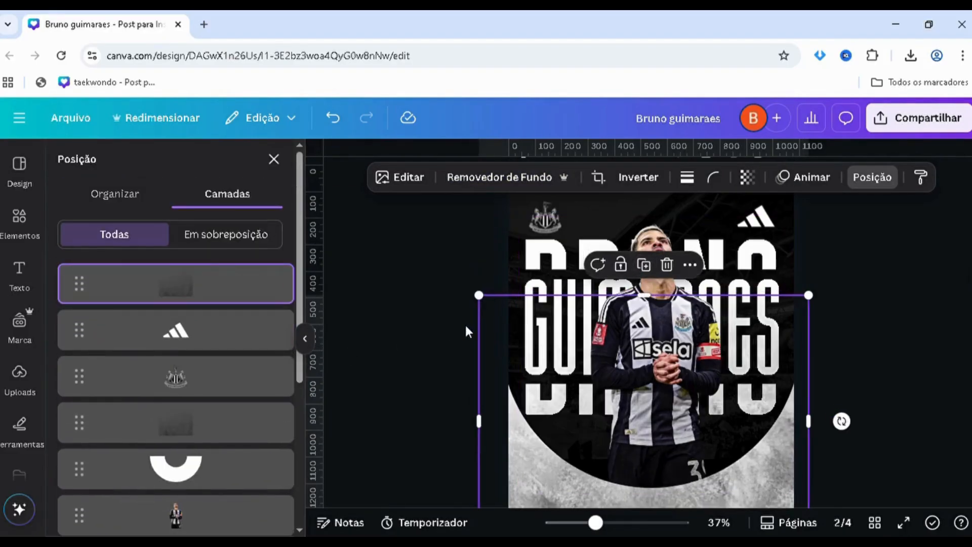
{"action": "key", "text": "ctrl+z"}
- Enlarge the clasped-hands player beyond the page's sides and recentre him with his head between the two logos
{"action": "left_click", "coordinate": [537, 224]}
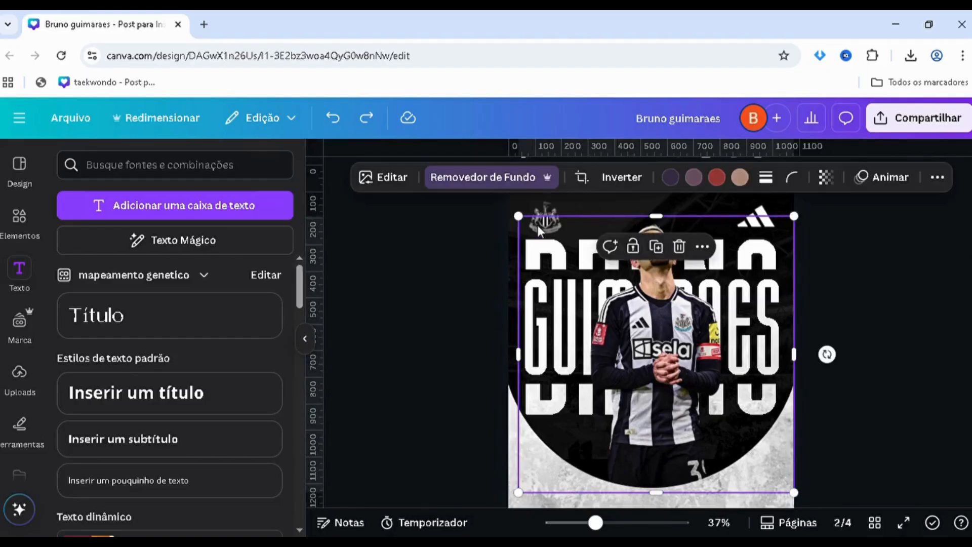
{"action": "left_click_drag", "start_coordinate": [518, 217], "coordinate": [411, 161]}
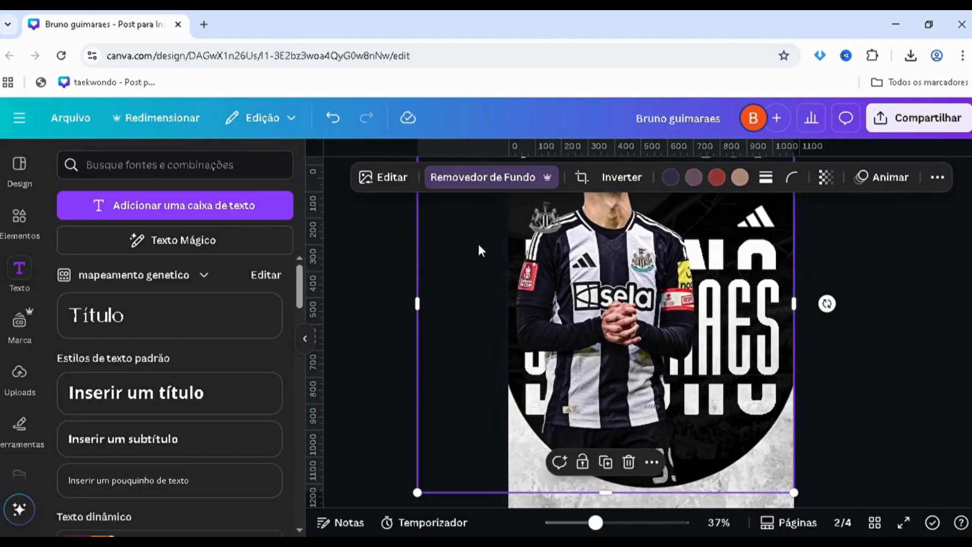
{"action": "left_click_drag", "start_coordinate": [479, 253], "coordinate": [527, 320]}
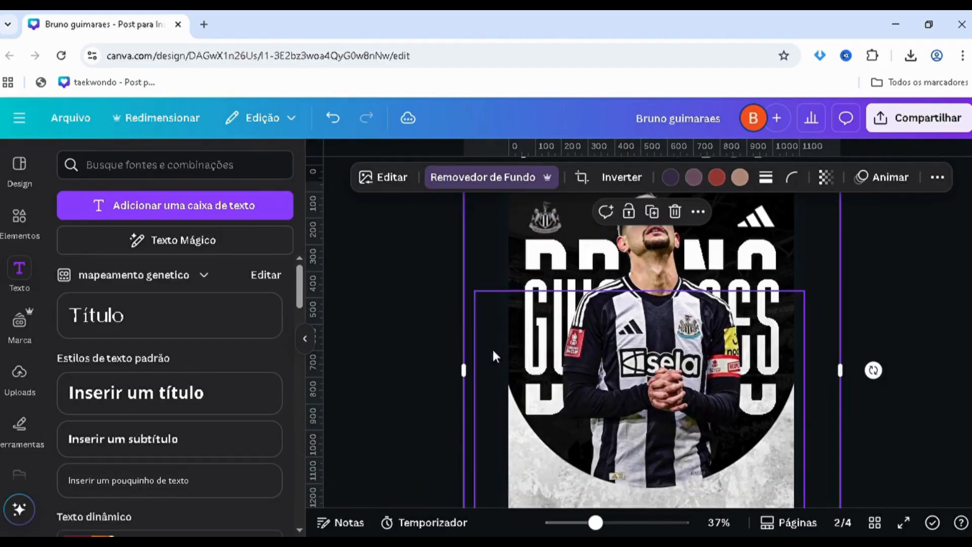
{"action": "left_click", "coordinate": [395, 367]}
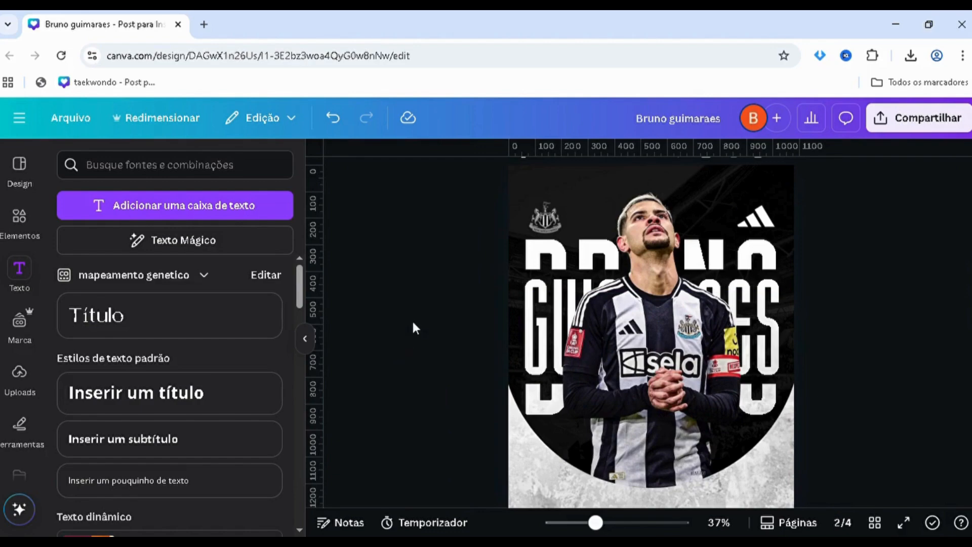
- Copy the running player cutout from page 4 and paste it onto page 2
{"action": "scroll", "coordinate": [414, 318], "scroll_direction": "down", "scroll_amount": 2}
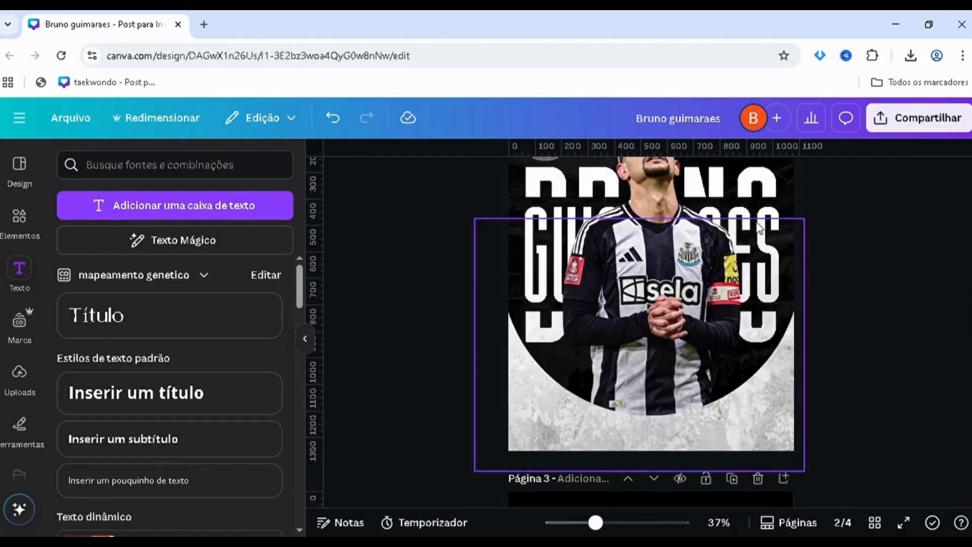
{"action": "scroll", "coordinate": [663, 424], "scroll_direction": "down", "scroll_amount": 10}
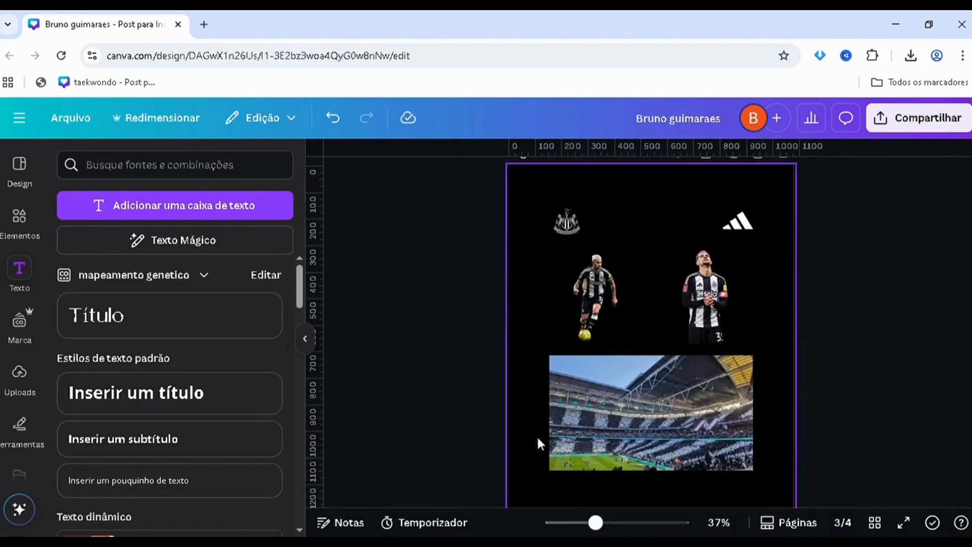
{"action": "left_click", "coordinate": [599, 310]}
{"action": "scroll", "coordinate": [605, 295], "scroll_direction": "up", "scroll_amount": 8}
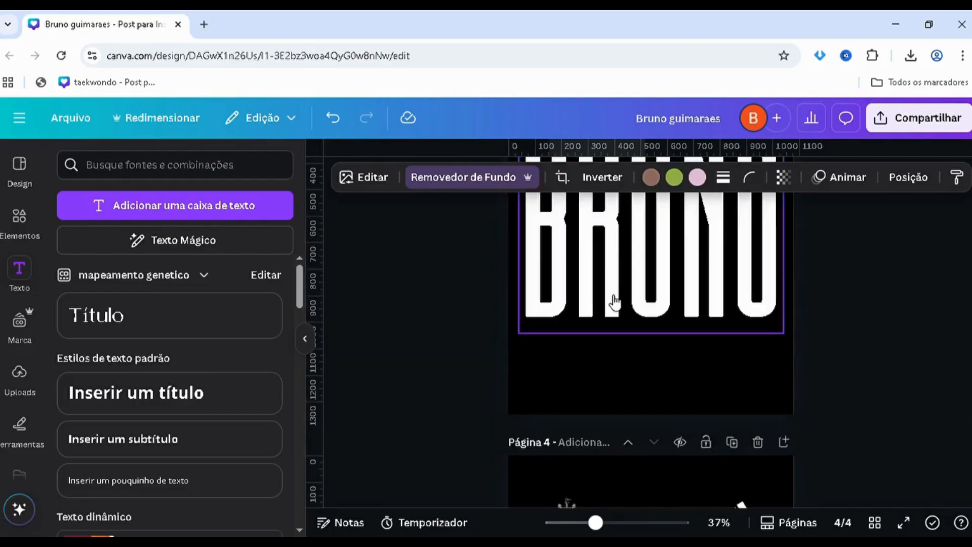
{"action": "scroll", "coordinate": [632, 343], "scroll_direction": "up", "scroll_amount": 1}
{"action": "key", "text": "ctrl+v"}
{"action": "scroll", "coordinate": [633, 343], "scroll_direction": "up", "scroll_amount": 2}
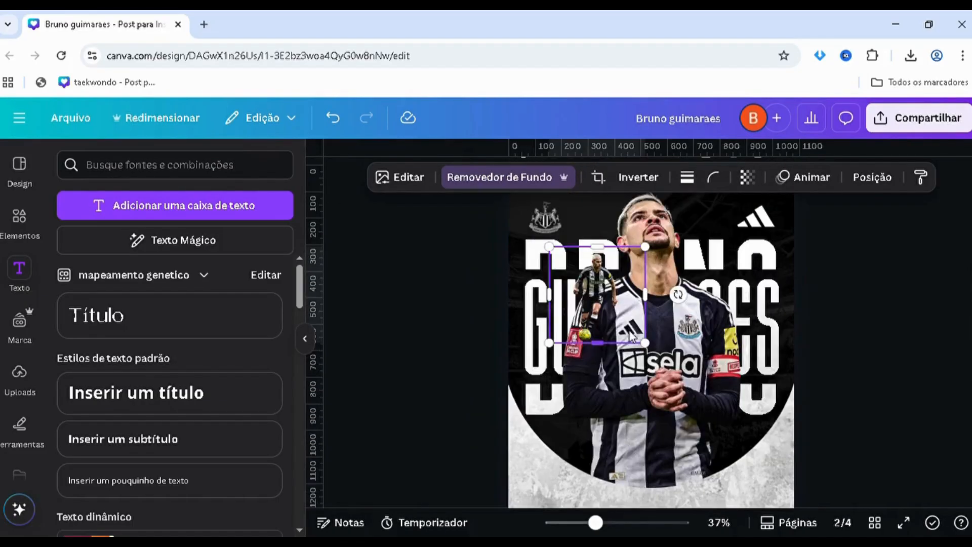
- Enlarge the running player and centre him over the large player's torso, with the ball overlapping the lower curved border
{"action": "left_click_drag", "start_coordinate": [608, 324], "coordinate": [679, 485]}
{"action": "scroll", "coordinate": [642, 441], "scroll_direction": "down", "scroll_amount": 2}
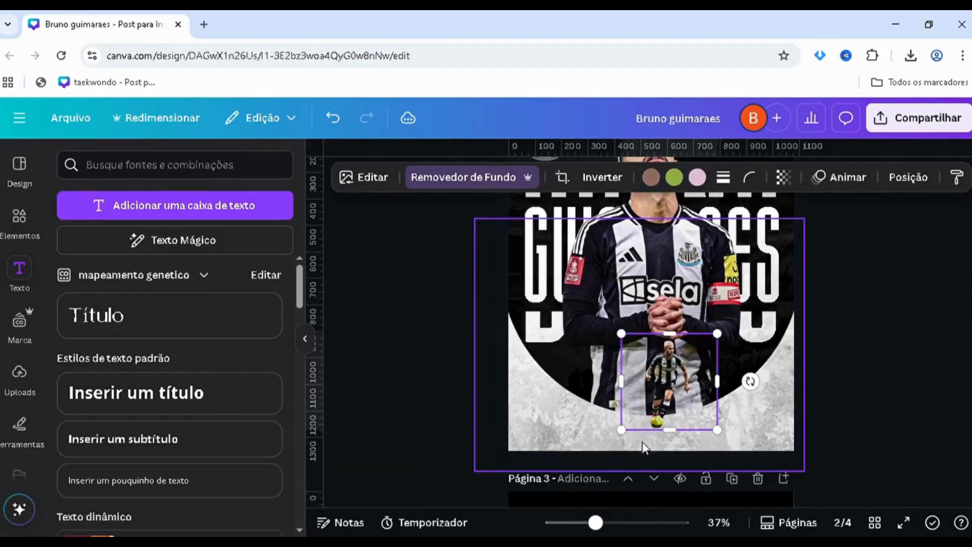
{"action": "left_click_drag", "start_coordinate": [627, 345], "coordinate": [467, 276]}
{"action": "left_click_drag", "start_coordinate": [594, 381], "coordinate": [633, 392]}
{"action": "left_click", "coordinate": [451, 353]}
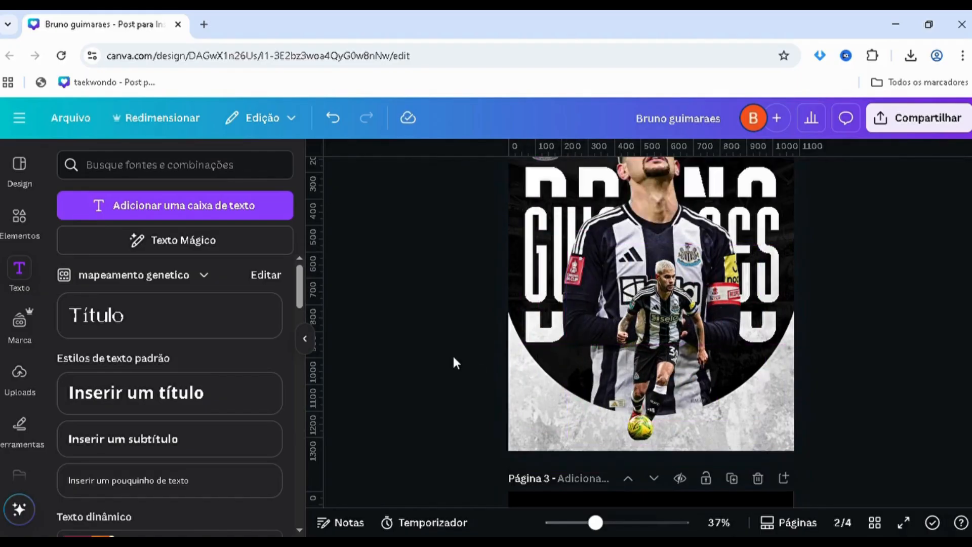
- Compare the large player with page 1's reference, then enlarge and recentre him so his shoulders nearly fill page 2's width
{"action": "scroll", "coordinate": [452, 353], "scroll_direction": "up", "scroll_amount": 1}
{"action": "left_click", "coordinate": [552, 273]}
{"action": "scroll", "coordinate": [524, 278], "scroll_direction": "up", "scroll_amount": 3}
{"action": "scroll", "coordinate": [434, 348], "scroll_direction": "down", "scroll_amount": 3}
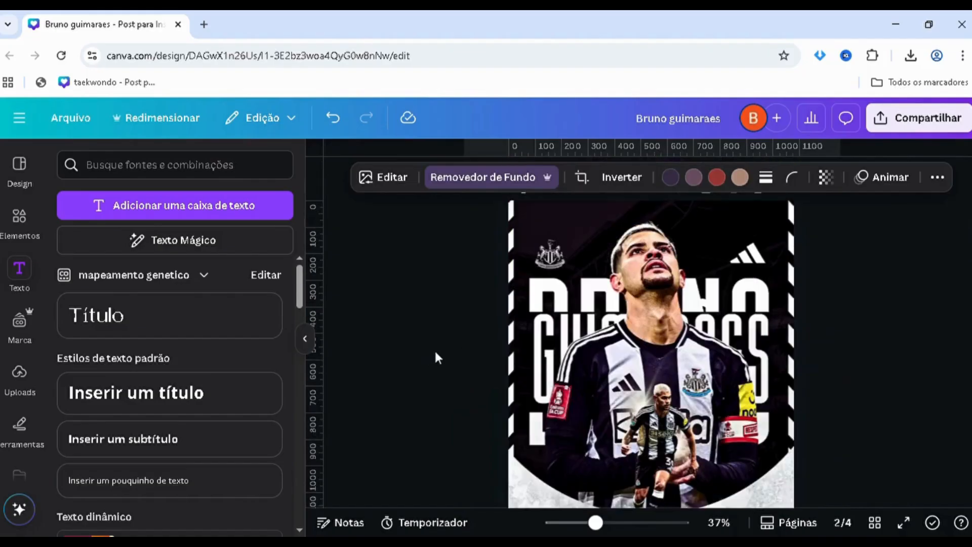
{"action": "scroll", "coordinate": [435, 350], "scroll_direction": "up", "scroll_amount": 1}
{"action": "left_click_drag", "start_coordinate": [473, 264], "coordinate": [314, 152]}
{"action": "left_click_drag", "start_coordinate": [427, 254], "coordinate": [501, 362]}
{"action": "left_click", "coordinate": [391, 381]}
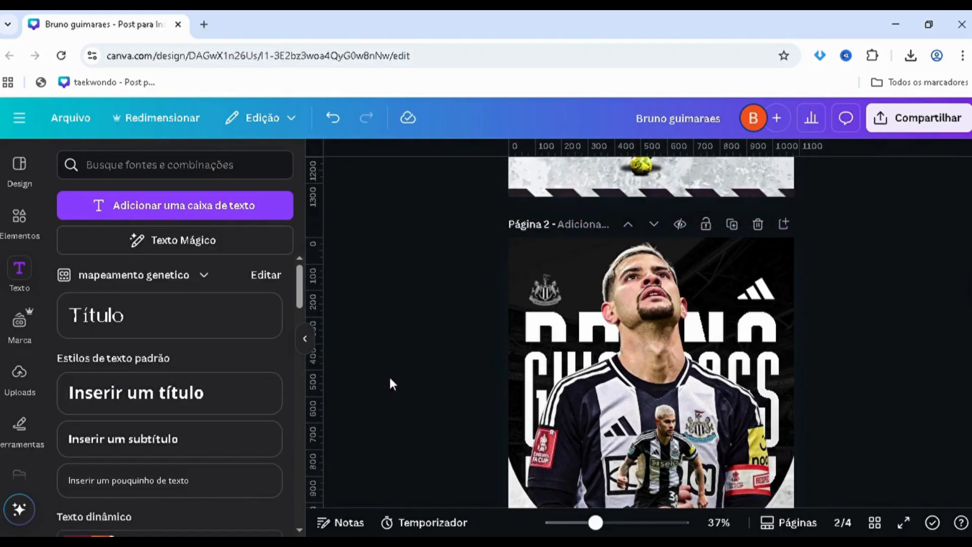
- Shift the large player slightly down and to the right behind the running player
{"action": "scroll", "coordinate": [418, 360], "scroll_direction": "down", "scroll_amount": 2}
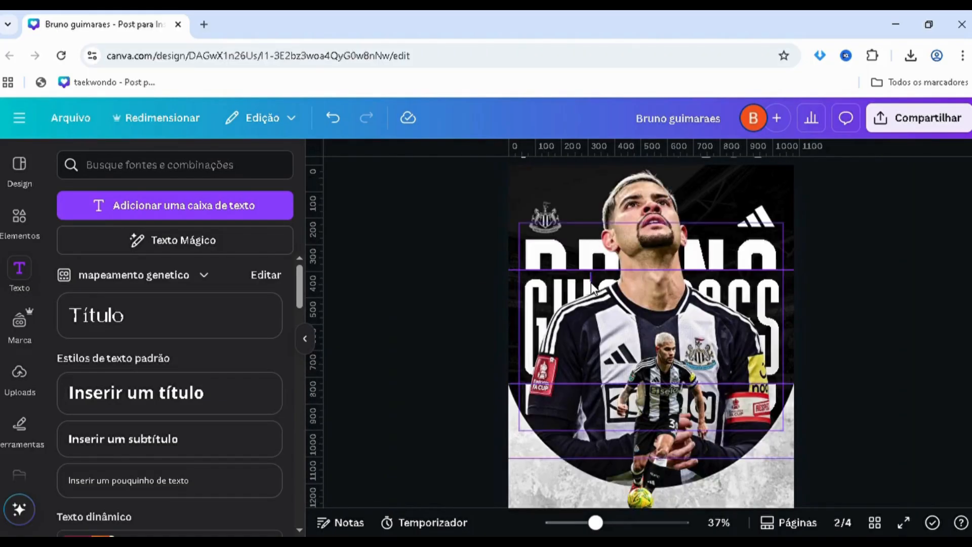
{"action": "left_click", "coordinate": [640, 209]}
{"action": "left_click", "coordinate": [639, 211]}
{"action": "left_click_drag", "start_coordinate": [639, 210], "coordinate": [651, 232]}
{"action": "left_click", "coordinate": [444, 300]}
- Nudge the running player slightly lower so the ball sits nearer the bottom of page 2
{"action": "scroll", "coordinate": [445, 301], "scroll_direction": "down", "scroll_amount": 2}
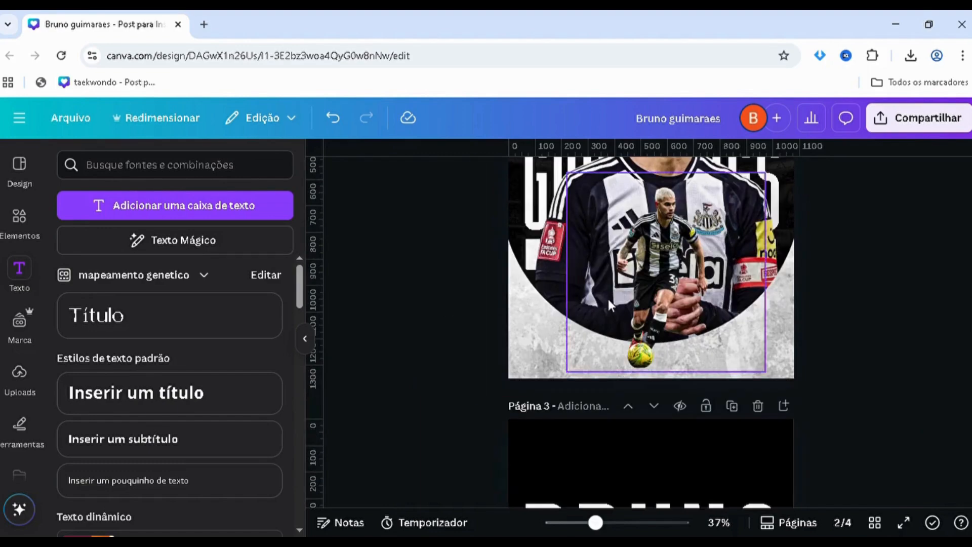
{"action": "scroll", "coordinate": [609, 300], "scroll_direction": "up", "scroll_amount": 1}
{"action": "left_click_drag", "start_coordinate": [645, 323], "coordinate": [647, 319]}
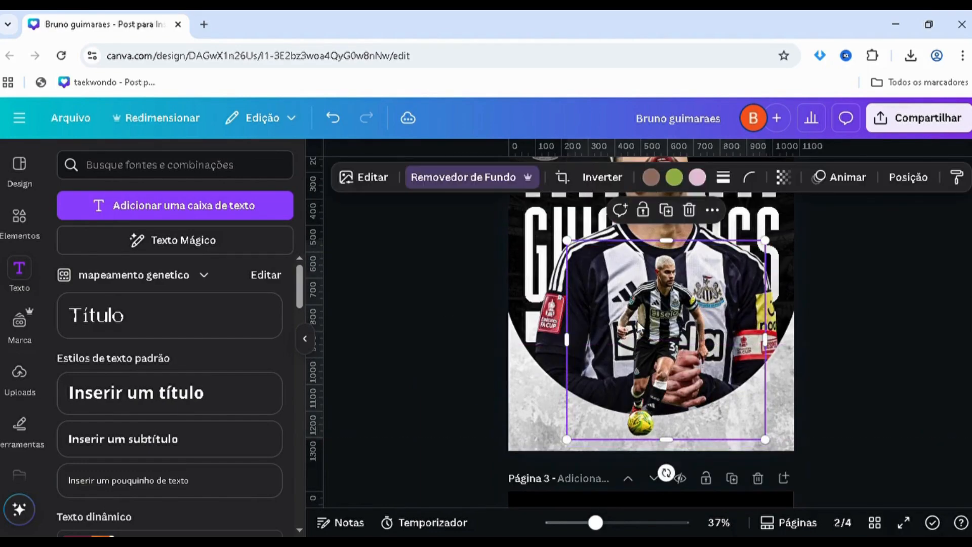
{"action": "left_click", "coordinate": [461, 387]}
{"action": "left_click_drag", "start_coordinate": [615, 368], "coordinate": [616, 373]}
- Select the concrete texture and white curved border layers together and move them slightly higher on page 2
{"action": "key", "text": "alt+1"}
{"action": "scroll", "coordinate": [185, 377], "scroll_direction": "down", "scroll_amount": 2}
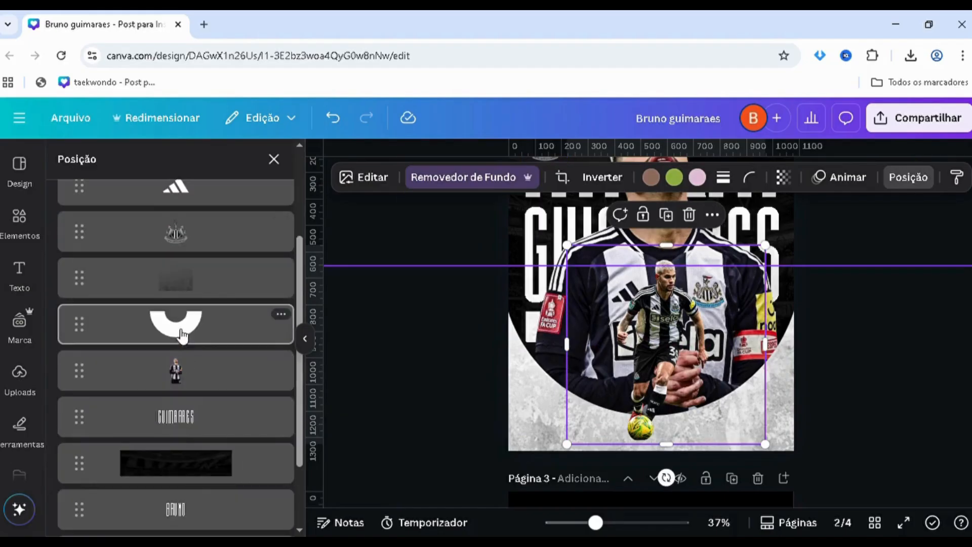
{"action": "left_click", "coordinate": [189, 285]}
{"action": "left_click", "coordinate": [187, 318], "text": "shift"}
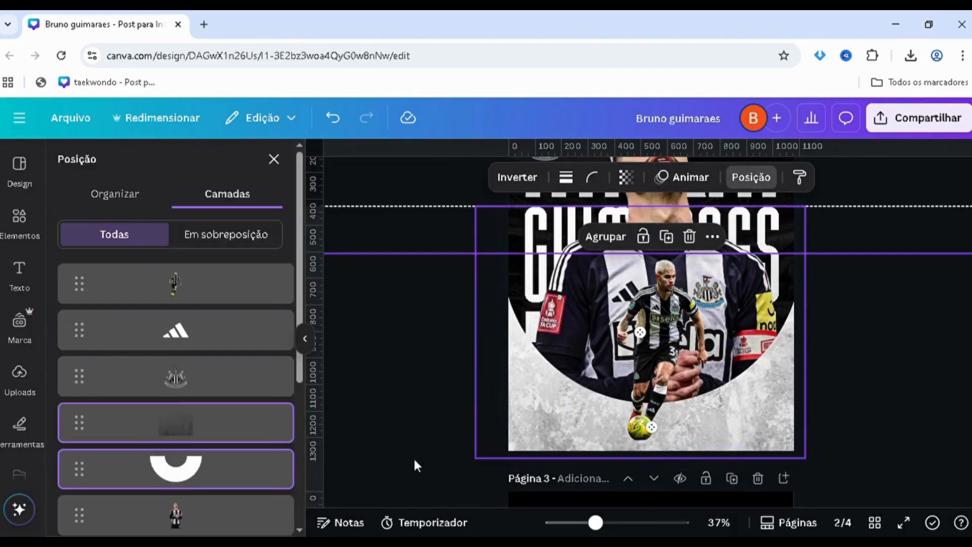
{"action": "key", "text": "t"}
{"action": "left_click", "coordinate": [405, 440]}
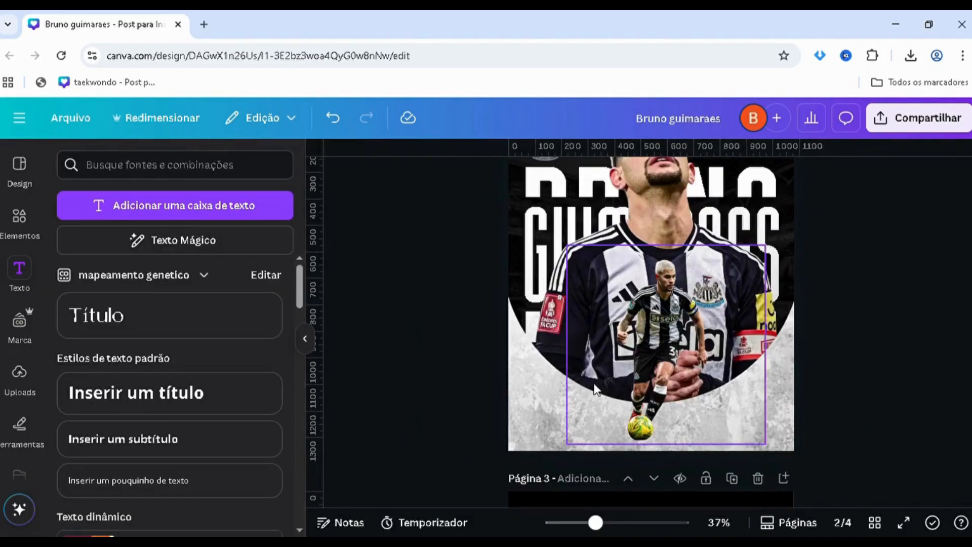
- Nudge the running player slightly higher on page 2
{"action": "left_click", "coordinate": [663, 361]}
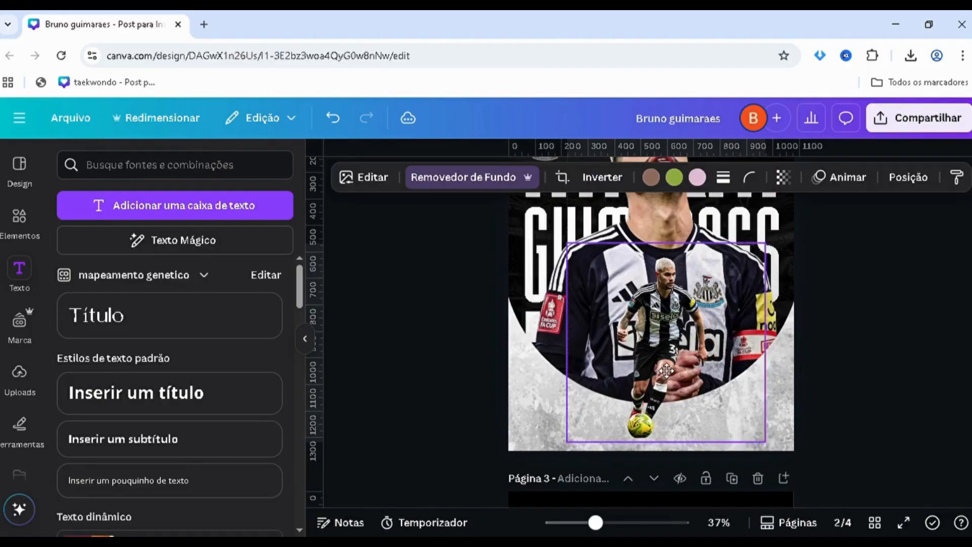
{"action": "left_click", "coordinate": [448, 360]}
{"action": "scroll", "coordinate": [444, 372], "scroll_direction": "down", "scroll_amount": 3}
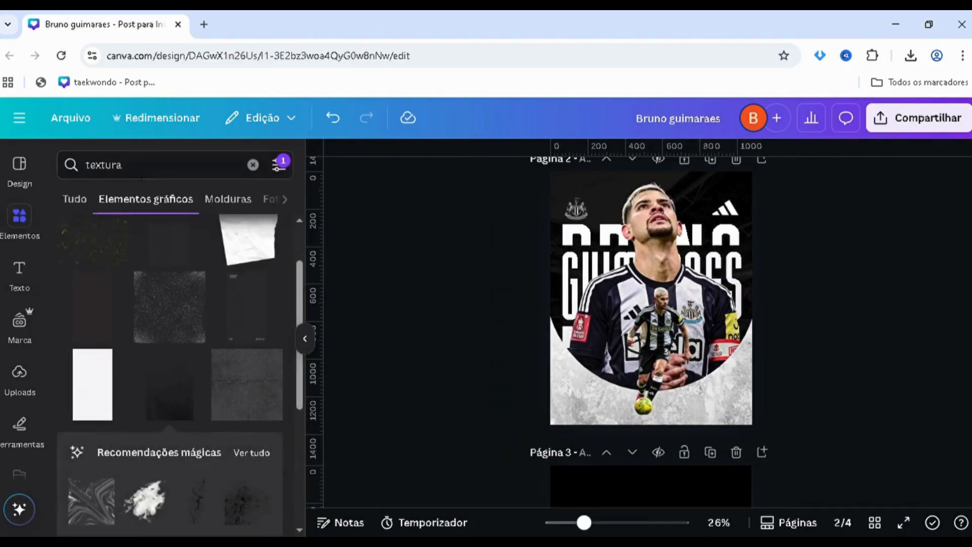
- Search the graphics for "blur" and add the dark elliptical smudge to page 2
{"action": "left_click", "coordinate": [184, 163]}
{"action": "double_click", "coordinate": [183, 163]}
{"action": "type", "text": "blur"}
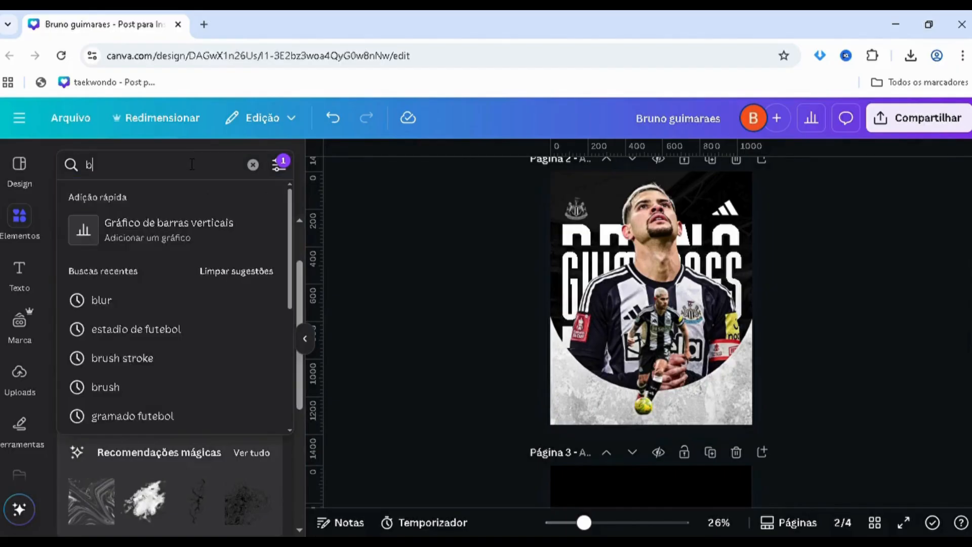
{"action": "key", "text": "Return"}
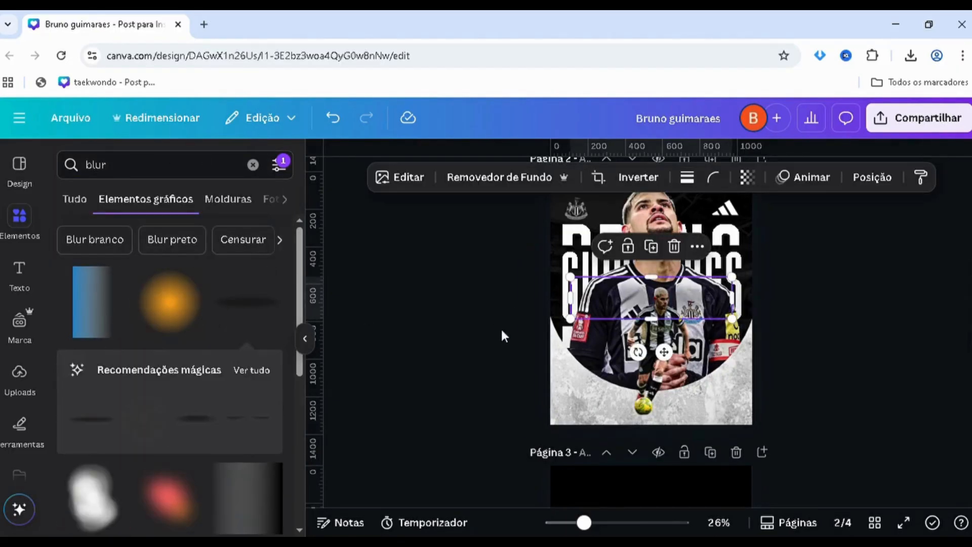
- Shrink the dark smudge and place it on the concrete texture beside the ball, near the page's lower-left corner
{"action": "scroll", "coordinate": [606, 332], "scroll_direction": "up", "scroll_amount": 3}
{"action": "left_click_drag", "start_coordinate": [596, 296], "coordinate": [523, 461]}
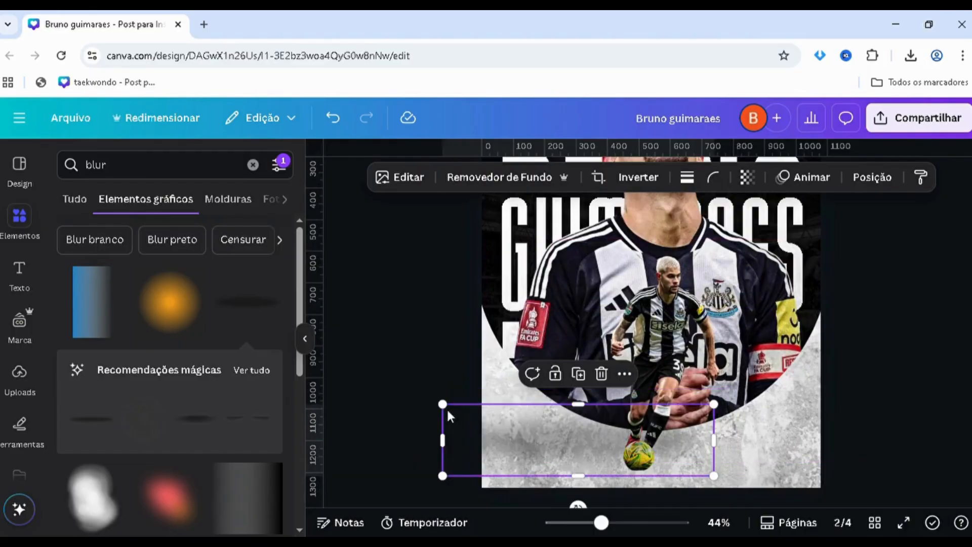
{"action": "left_click_drag", "start_coordinate": [442, 404], "coordinate": [580, 455]}
{"action": "left_click_drag", "start_coordinate": [637, 467], "coordinate": [557, 465]}
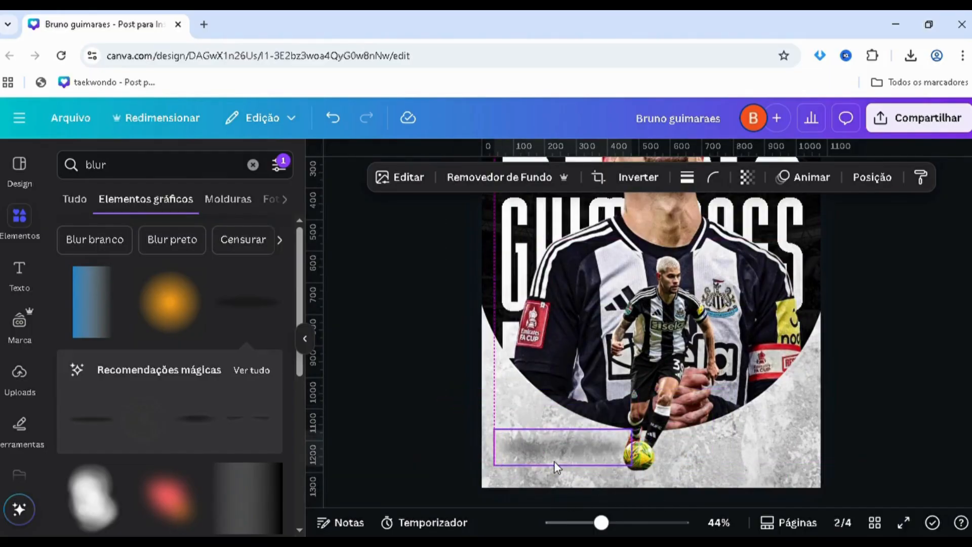
{"action": "scroll", "coordinate": [629, 425], "scroll_direction": "up", "scroll_amount": 3}
{"action": "left_click_drag", "start_coordinate": [616, 412], "coordinate": [515, 438]}
{"action": "scroll", "coordinate": [438, 465], "scroll_direction": "up", "scroll_amount": 3}
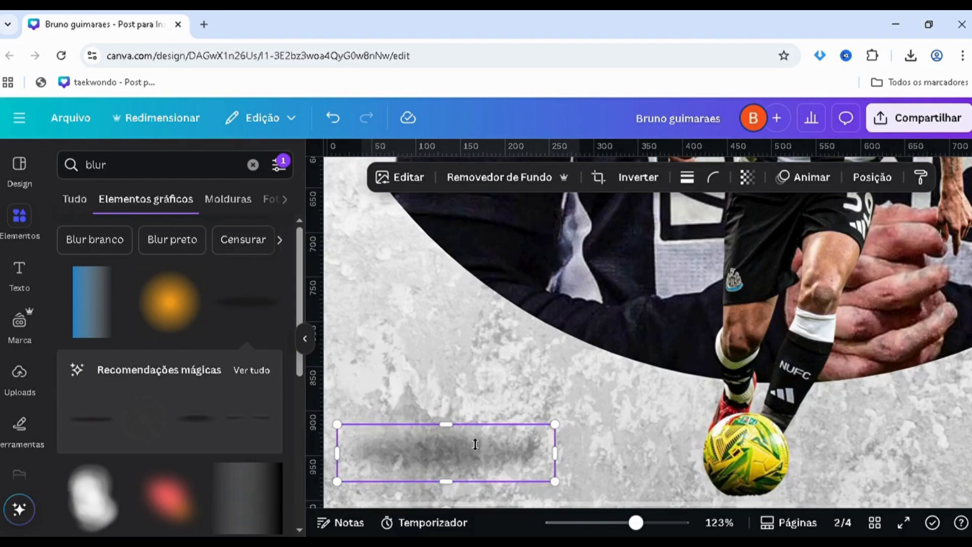
{"action": "scroll", "coordinate": [467, 435], "scroll_direction": "down", "scroll_amount": 1}
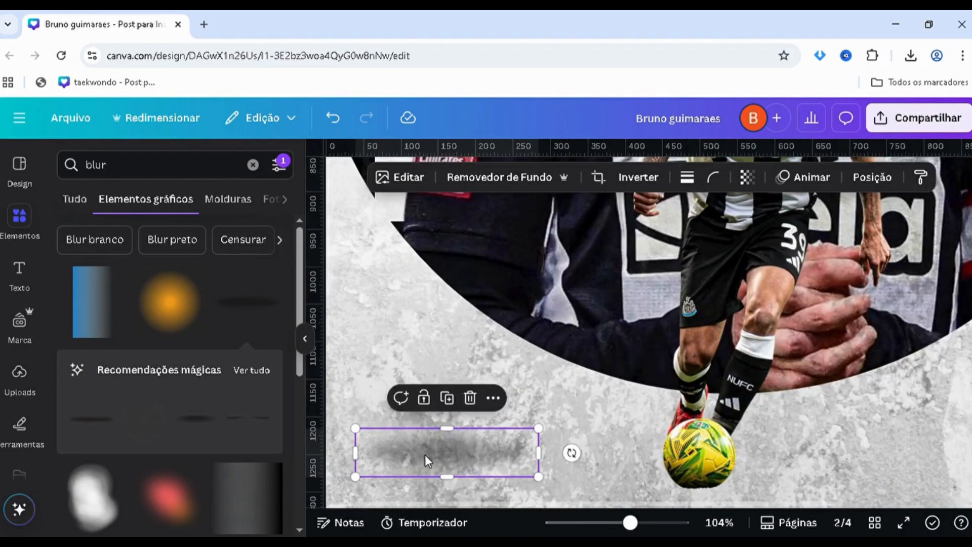
- Duplicate the dark smudge three times, stacking the copies over the original to deepen the shadow
{"action": "key", "text": "ctrl+d"}
{"action": "mouse_move", "coordinate": [425, 469]}
{"action": "left_mouse_down"}
{"action": "mouse_move", "coordinate": [412, 454]}
{"action": "mouse_move", "coordinate": [421, 468]}
{"action": "mouse_move", "coordinate": [418, 460]}
{"action": "left_mouse_up"}
{"action": "key", "text": "ctrl+d"}
{"action": "key", "text": "ctrl+d"}
- Select all four smudge layers and group them into a single shadow
{"action": "key", "text": "alt+1"}
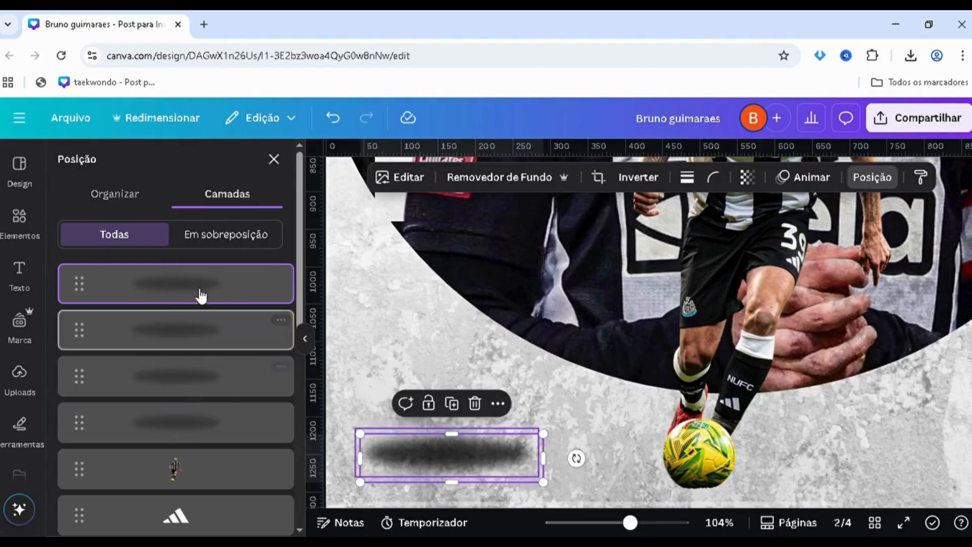
{"action": "left_click", "coordinate": [188, 409], "text": "shift"}
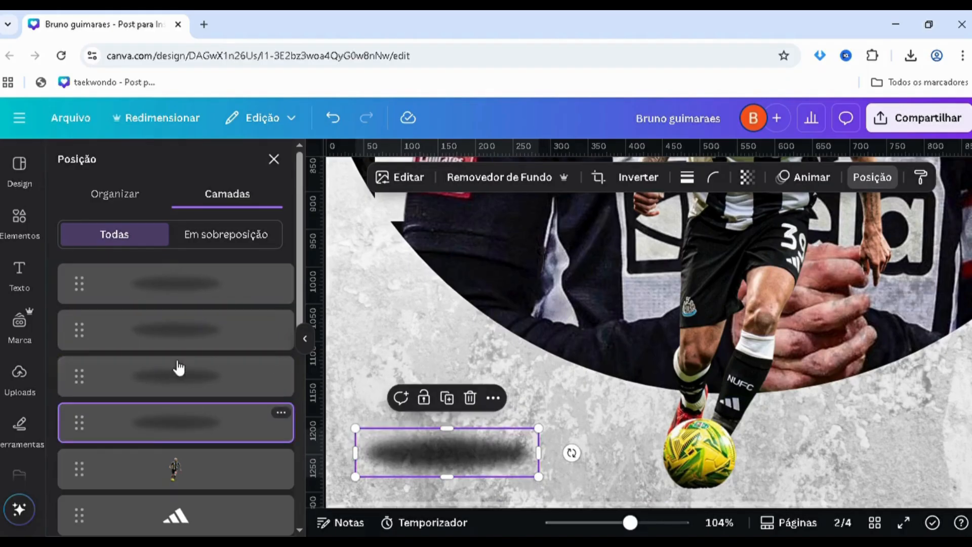
{"action": "left_click", "coordinate": [177, 329], "text": "shift"}
{"action": "left_click", "coordinate": [148, 381], "text": "shift"}
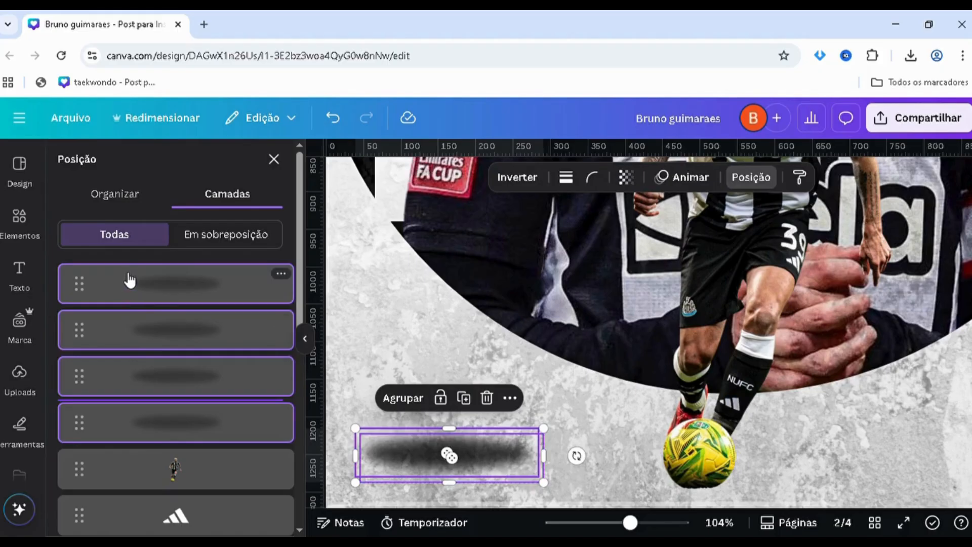
{"action": "left_click", "coordinate": [129, 286], "text": "shift"}
{"action": "left_click", "coordinate": [126, 293], "text": "shift"}
{"action": "key", "text": "ctrl+g"}
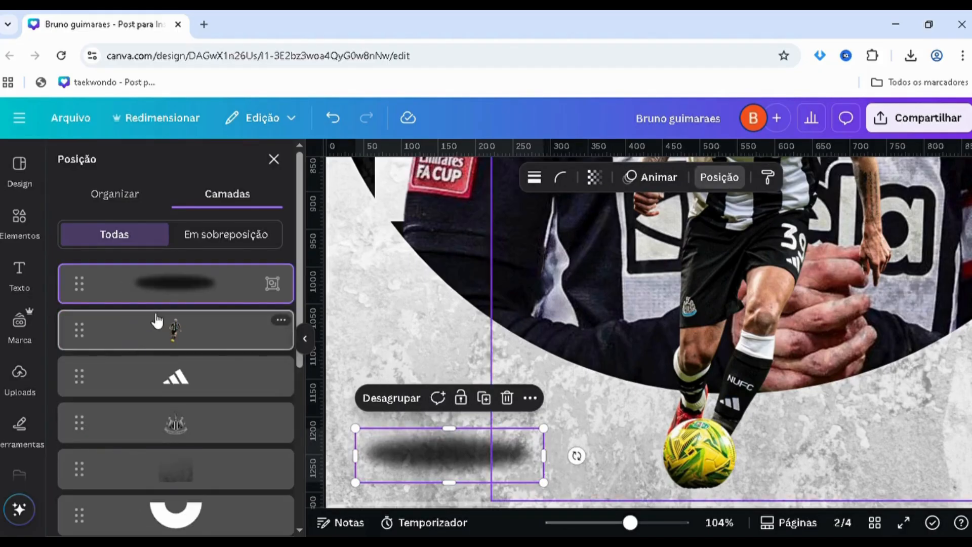
- Move the shadow group under the ball and place its layer directly behind the running player
{"action": "left_click_drag", "start_coordinate": [494, 471], "coordinate": [667, 492]}
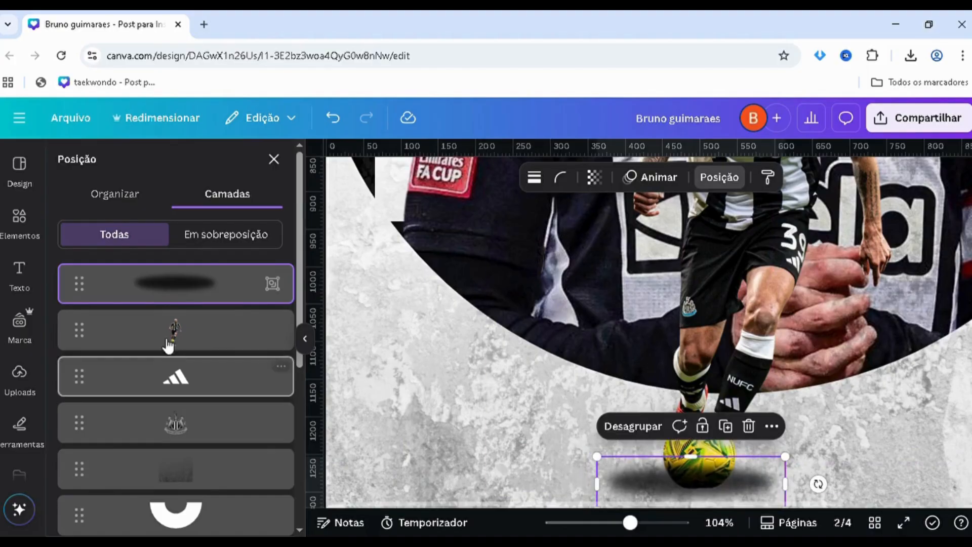
{"action": "left_click_drag", "start_coordinate": [172, 283], "coordinate": [175, 330]}
{"action": "scroll", "coordinate": [558, 419], "scroll_direction": "down", "scroll_amount": 2}
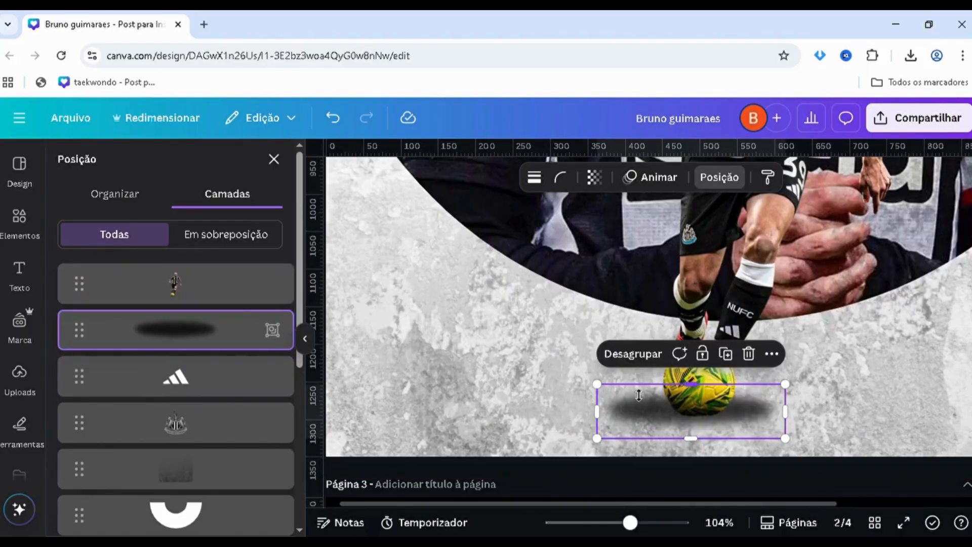
- Shrink the shadow group to slightly wider than the ball and centre it under the ball's lower edge
{"action": "left_click_drag", "start_coordinate": [597, 384], "coordinate": [640, 396]}
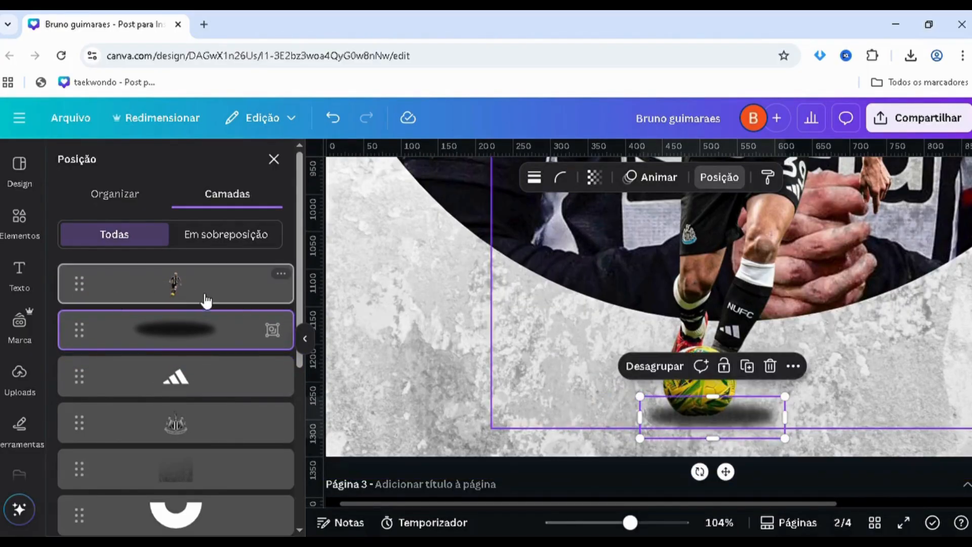
{"action": "scroll", "coordinate": [641, 402], "scroll_direction": "up", "scroll_amount": 3}
{"action": "scroll", "coordinate": [641, 402], "scroll_direction": "up", "scroll_amount": 3}
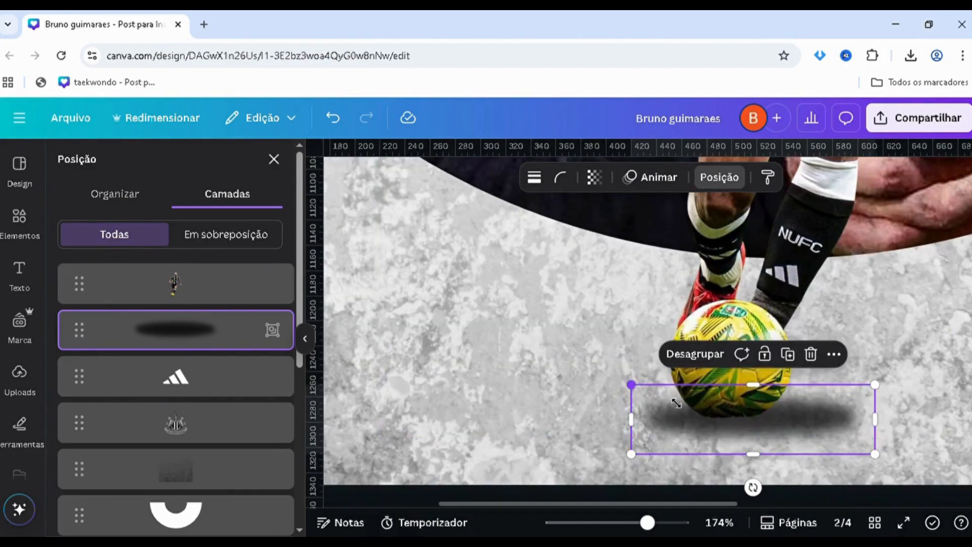
{"action": "mouse_move", "coordinate": [677, 402]}
{"action": "left_mouse_down"}
{"action": "mouse_move", "coordinate": [738, 424]}
{"action": "mouse_move", "coordinate": [681, 420]}
{"action": "left_mouse_up"}
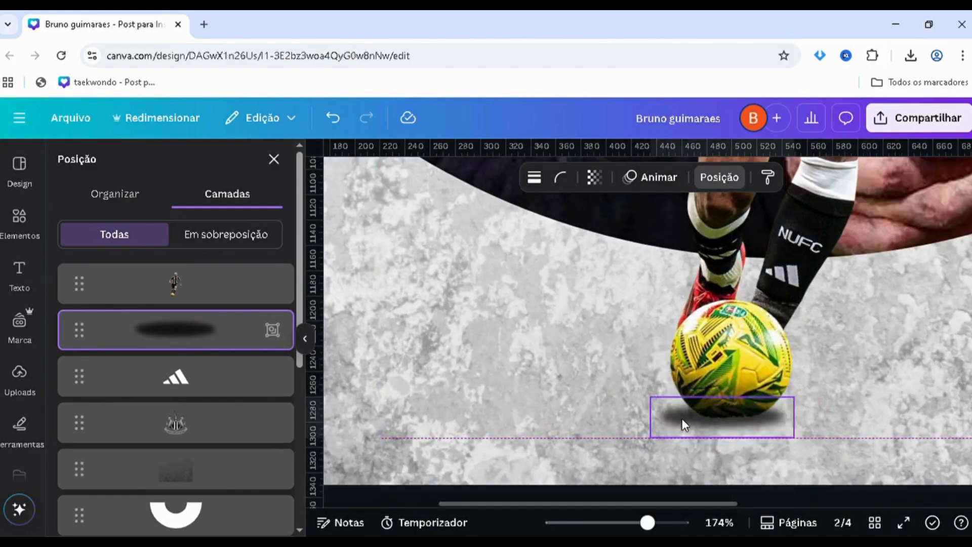
- Reduce the shadow to about the ball's width and add a larger duplicate extending past both sides of the ball
{"action": "scroll", "coordinate": [682, 420], "scroll_direction": "up", "scroll_amount": 4}
{"action": "left_click_drag", "start_coordinate": [628, 381], "coordinate": [658, 388]}
{"action": "scroll", "coordinate": [685, 406], "scroll_direction": "down", "scroll_amount": 5}
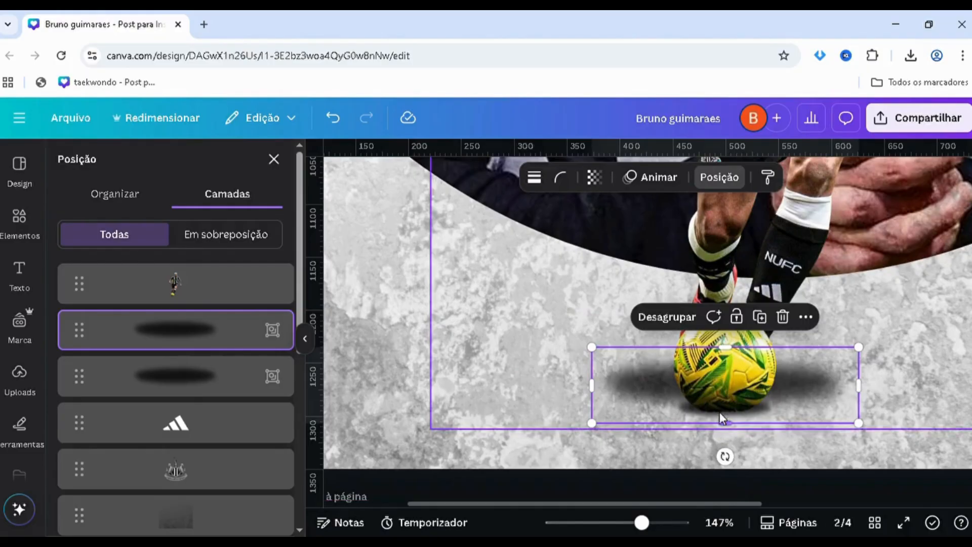
- Set the transparency of the wider shadow group behind the ball to 64
{"action": "left_click", "coordinate": [176, 376]}
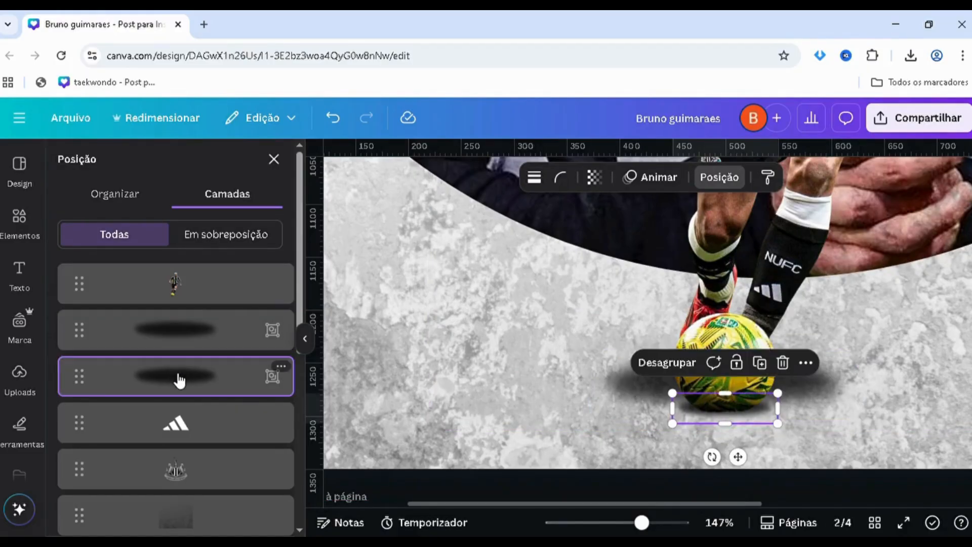
{"action": "left_click", "coordinate": [177, 337]}
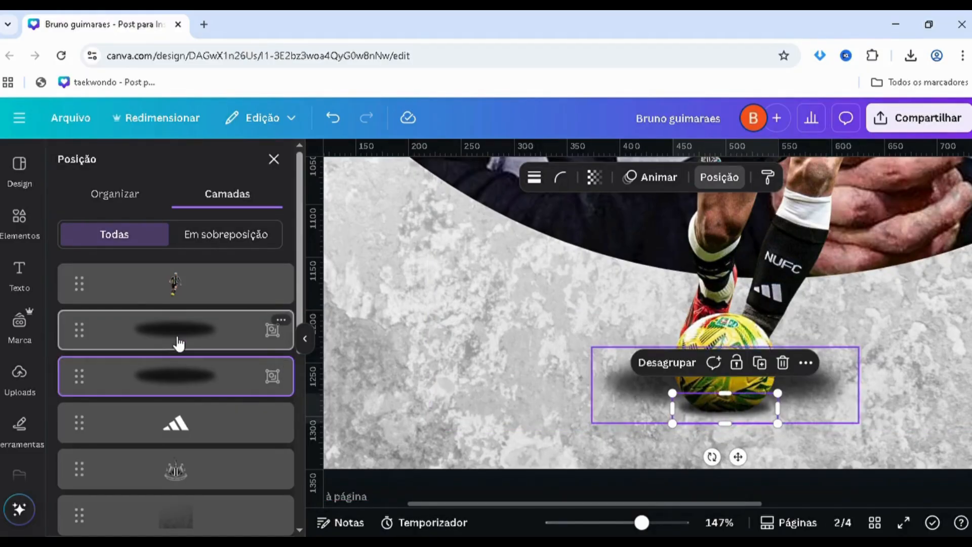
{"action": "left_click", "coordinate": [594, 177]}
{"action": "mouse_move", "coordinate": [600, 236]}
{"action": "left_mouse_down"}
{"action": "mouse_move", "coordinate": [583, 239]}
{"action": "mouse_move", "coordinate": [597, 256]}
{"action": "left_mouse_up"}
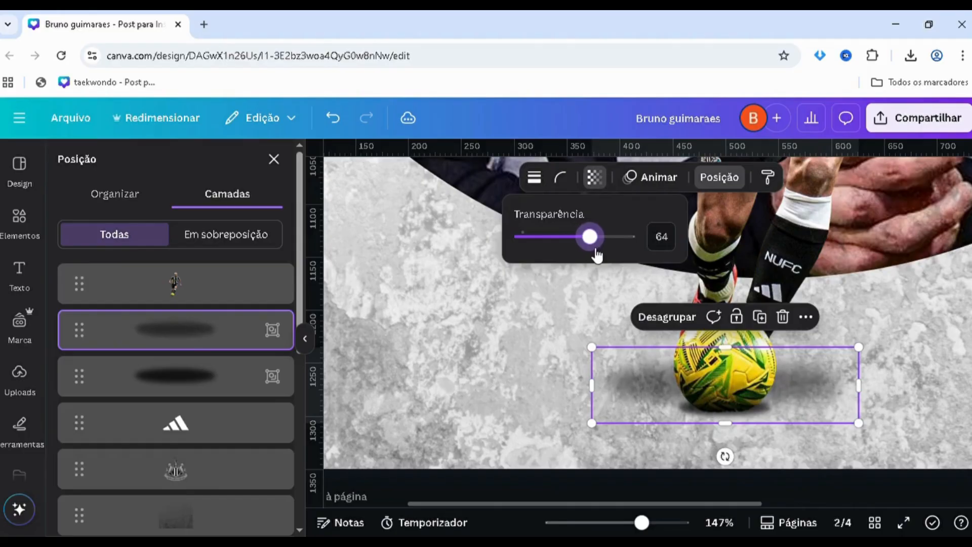
{"action": "scroll", "coordinate": [540, 394], "scroll_direction": "down", "scroll_amount": 5}
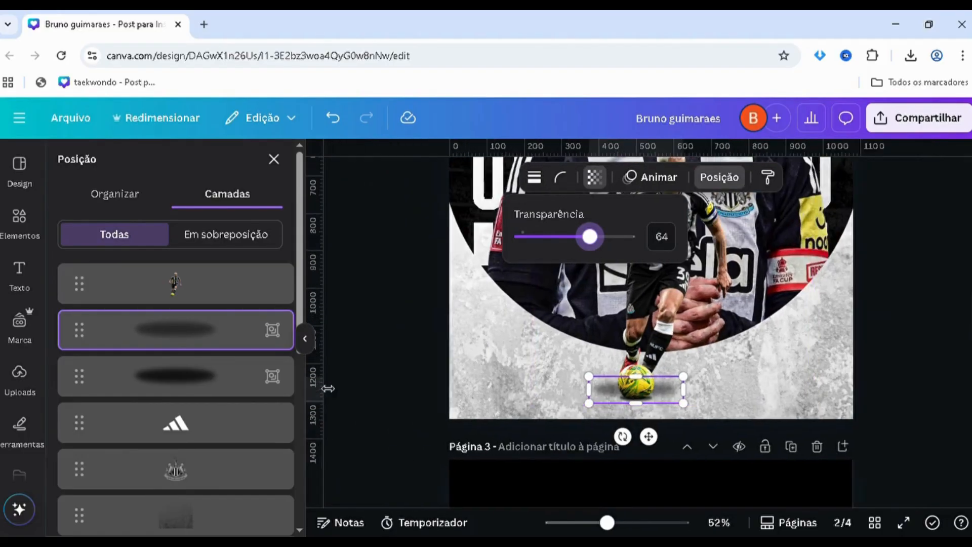
{"action": "left_click", "coordinate": [330, 384]}
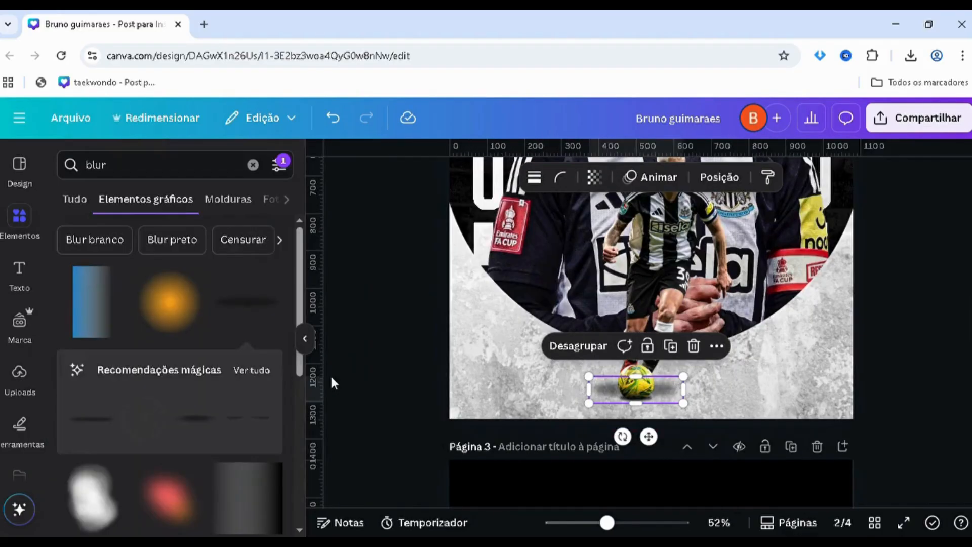
{"action": "left_click", "coordinate": [517, 329]}
- Select the running player with both shadow groups, enlarge them together slightly and shift them a little right and up
{"action": "key", "text": "alt+1"}
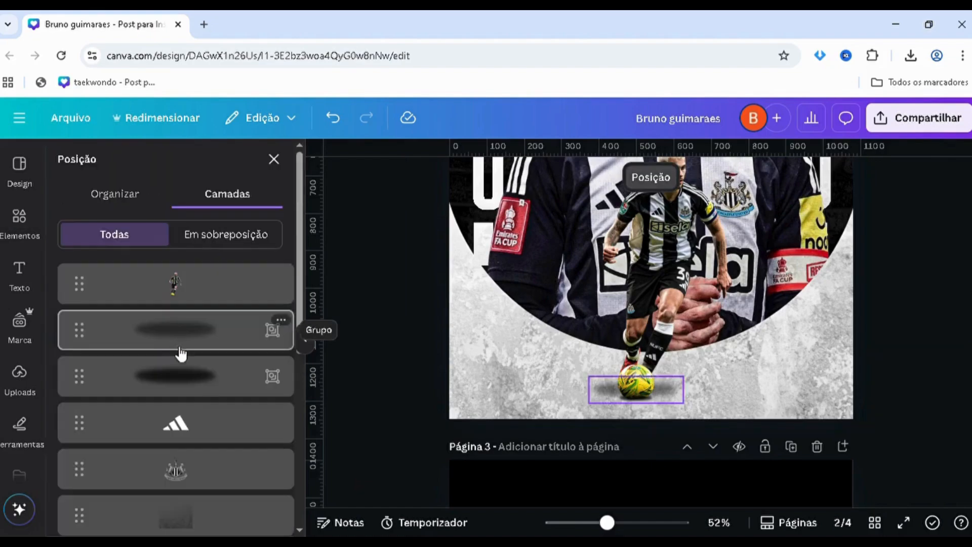
{"action": "left_click", "coordinate": [184, 378]}
{"action": "left_click", "coordinate": [174, 284], "text": "shift"}
{"action": "scroll", "coordinate": [560, 244], "scroll_direction": "up", "scroll_amount": 3}
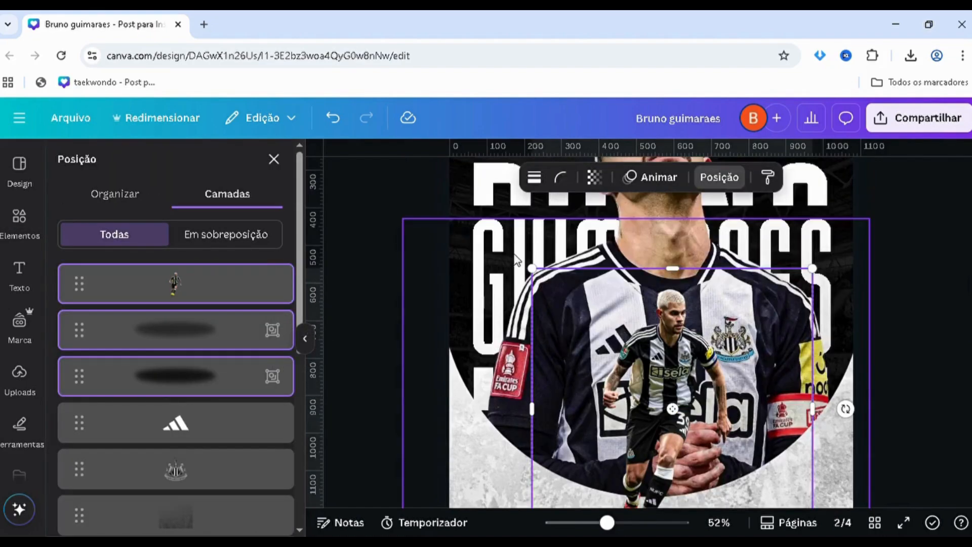
{"action": "left_click_drag", "start_coordinate": [532, 269], "coordinate": [517, 254]}
{"action": "scroll", "coordinate": [557, 344], "scroll_direction": "down", "scroll_amount": 2}
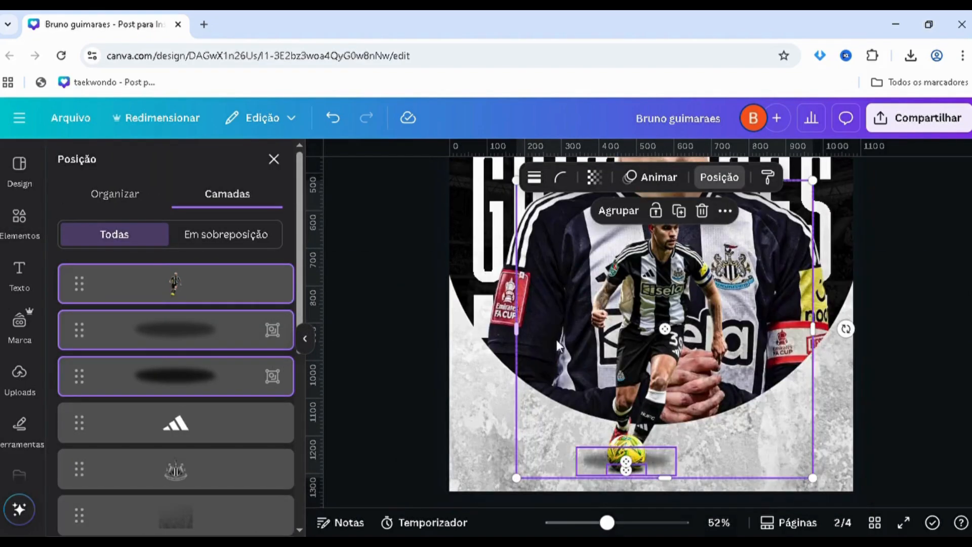
{"action": "mouse_move", "coordinate": [599, 376]}
{"action": "left_mouse_down"}
{"action": "mouse_move", "coordinate": [620, 377]}
{"action": "mouse_move", "coordinate": [609, 376]}
{"action": "left_mouse_up"}
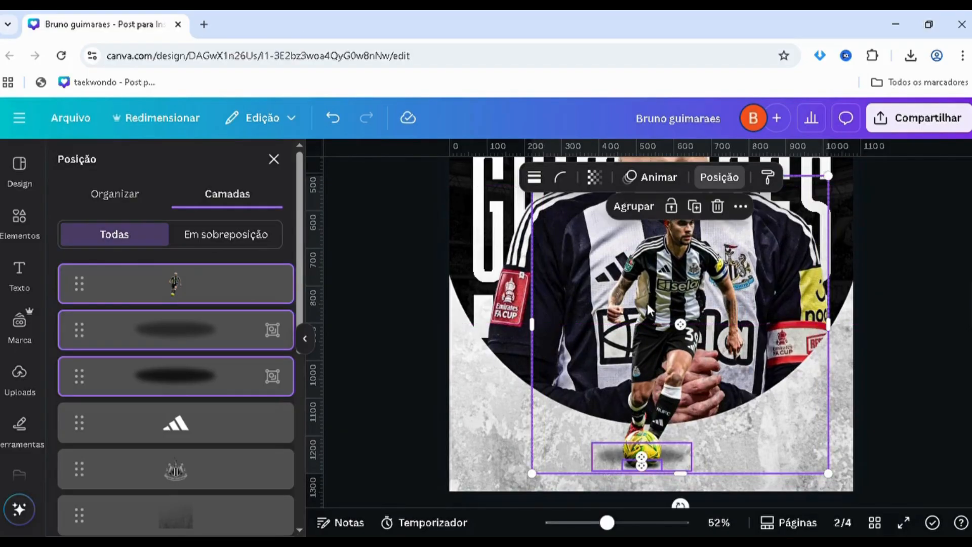
- Examine the enlarged running player and ball shadows close up and within the whole page 2 composition
{"action": "scroll", "coordinate": [646, 304], "scroll_direction": "up", "scroll_amount": 3}
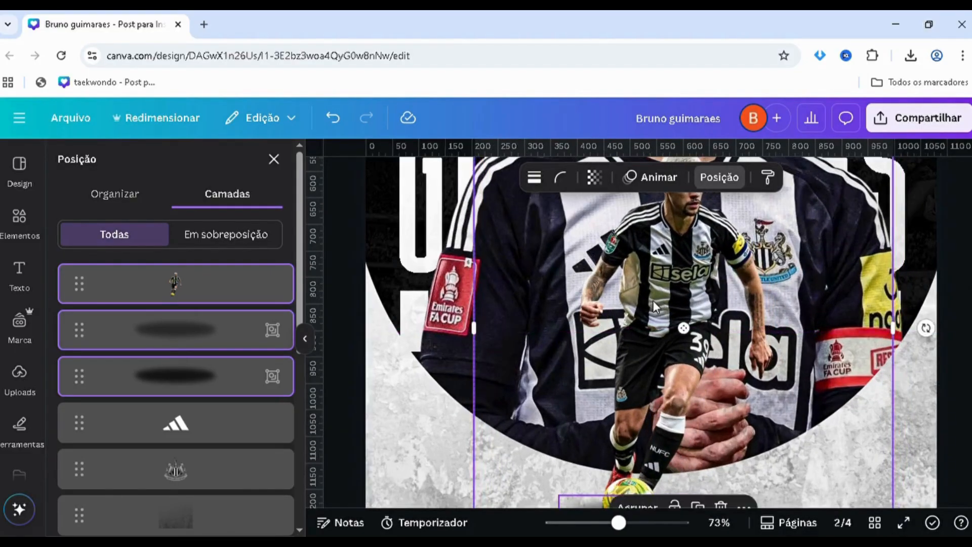
{"action": "scroll", "coordinate": [653, 300], "scroll_direction": "down", "scroll_amount": 3}
{"action": "scroll", "coordinate": [584, 321], "scroll_direction": "down", "scroll_amount": 2}
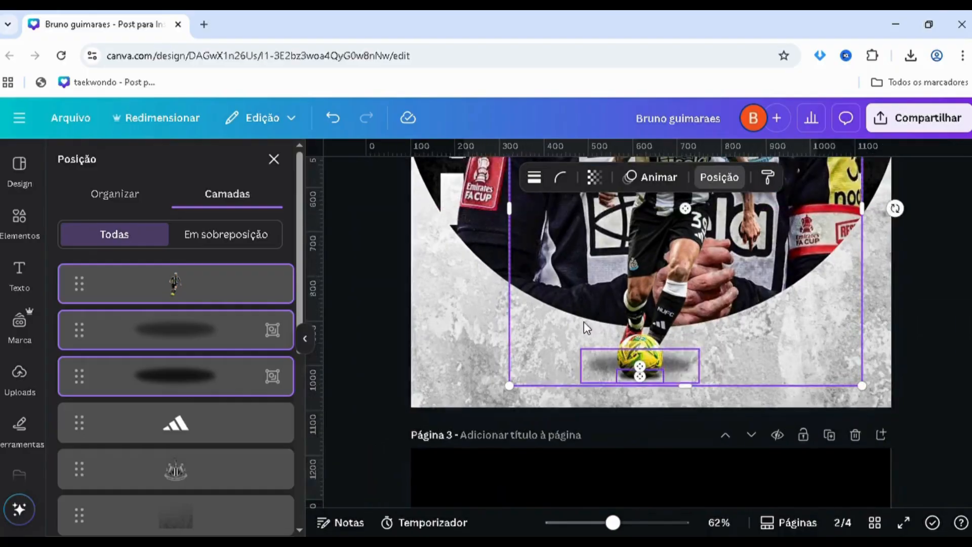
{"action": "scroll", "coordinate": [584, 321], "scroll_direction": "down", "scroll_amount": 2}
{"action": "left_click", "coordinate": [412, 324]}
{"action": "scroll", "coordinate": [442, 249], "scroll_direction": "down", "scroll_amount": 2}
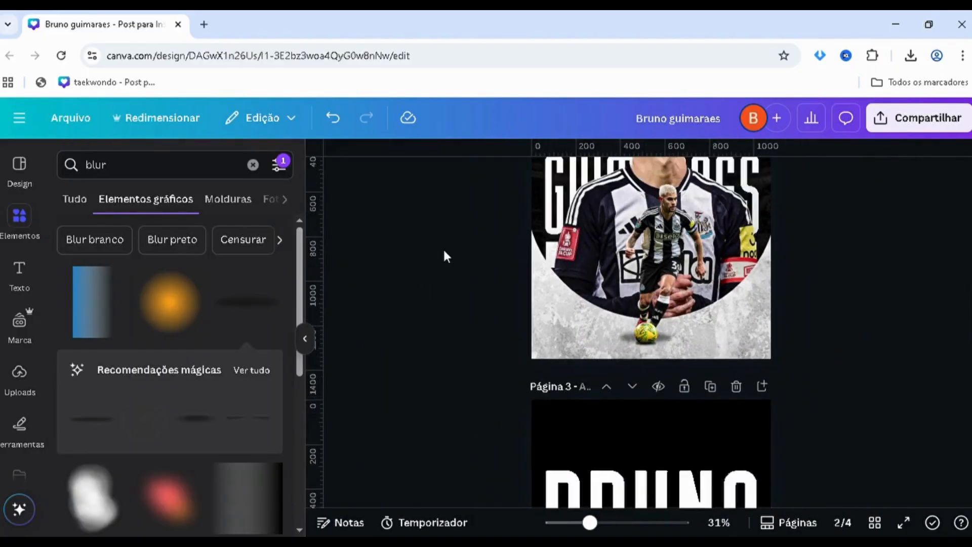
{"action": "scroll", "coordinate": [640, 320], "scroll_direction": "up", "scroll_amount": 1}
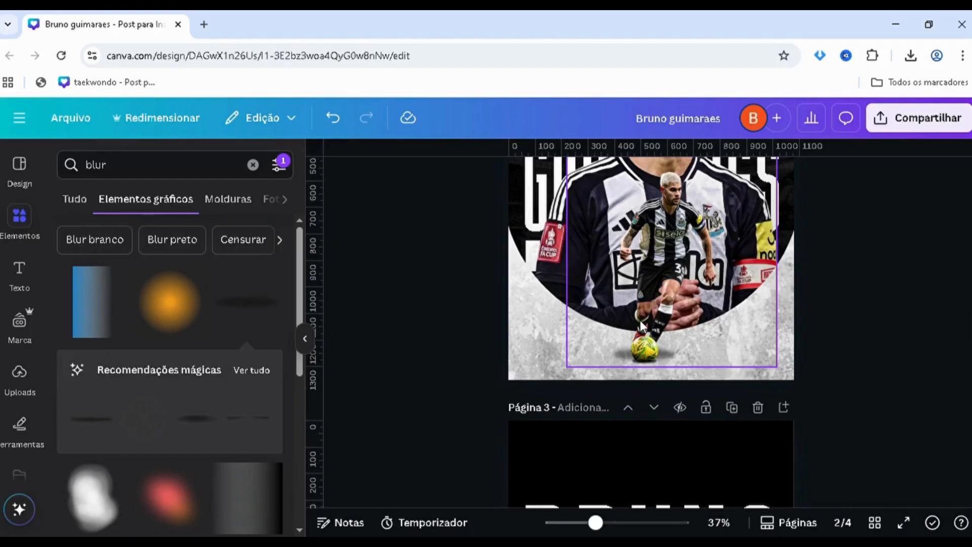
{"action": "left_click", "coordinate": [855, 424]}
{"action": "scroll", "coordinate": [834, 387], "scroll_direction": "up", "scroll_amount": 5}
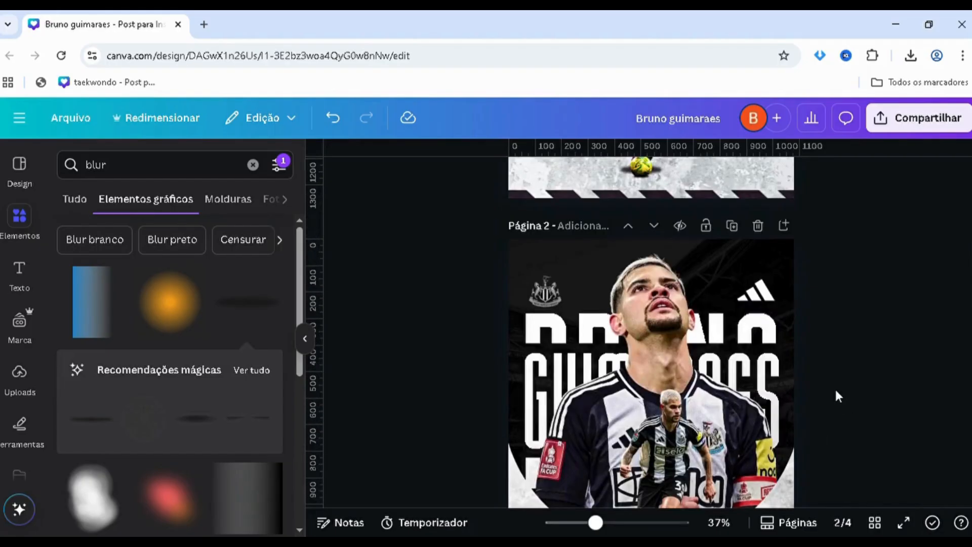
{"action": "scroll", "coordinate": [843, 387], "scroll_direction": "down", "scroll_amount": 3}
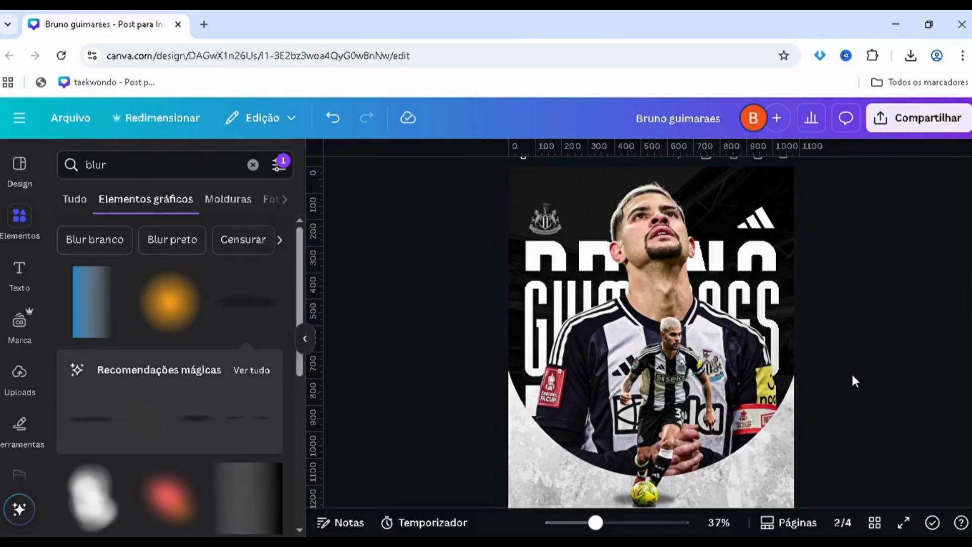
{"action": "scroll", "coordinate": [812, 383], "scroll_direction": "down", "scroll_amount": 2}
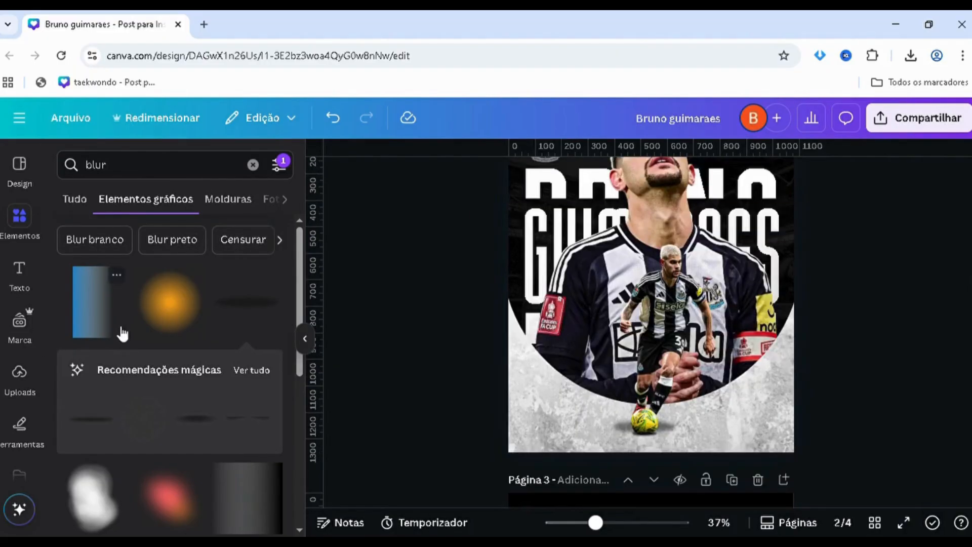
{"action": "left_click", "coordinate": [153, 313]}
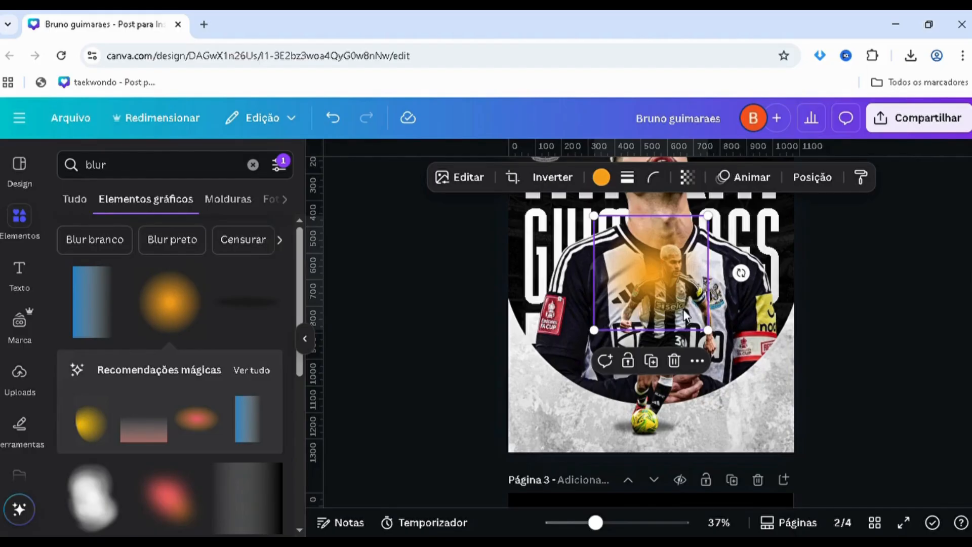
{"action": "left_click", "coordinate": [812, 177]}
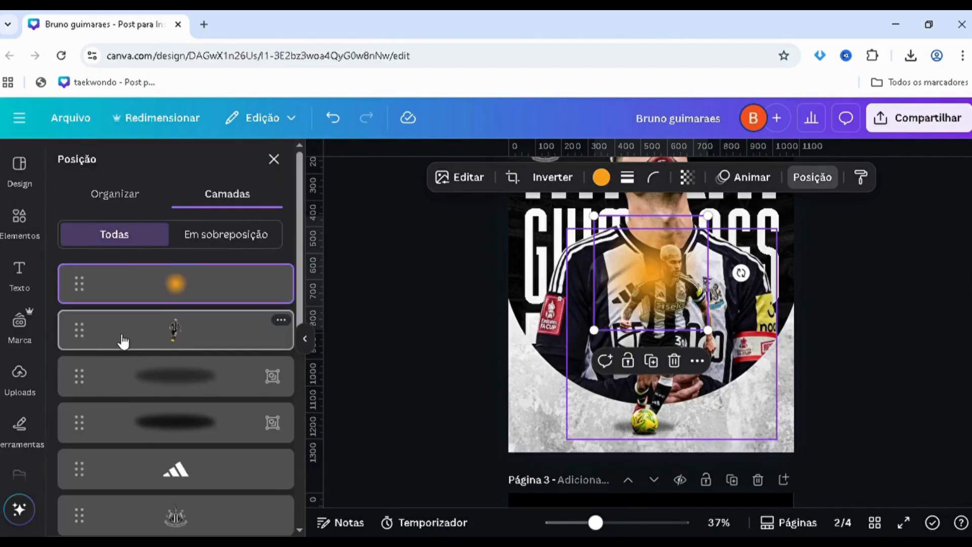
{"action": "mouse_move", "coordinate": [187, 292]}
{"action": "left_mouse_down"}
{"action": "mouse_move", "coordinate": [151, 536]}
{"action": "mouse_move", "coordinate": [127, 538]}
{"action": "mouse_move", "coordinate": [250, 293]}
{"action": "mouse_move", "coordinate": [96, 385]}
{"action": "mouse_move", "coordinate": [224, 306]}
{"action": "mouse_move", "coordinate": [216, 275]}
{"action": "mouse_move", "coordinate": [214, 303]}
{"action": "mouse_move", "coordinate": [218, 182]}
{"action": "mouse_move", "coordinate": [231, 301]}
{"action": "mouse_move", "coordinate": [198, 302]}
{"action": "left_mouse_up"}
{"action": "key", "text": "Delete"}
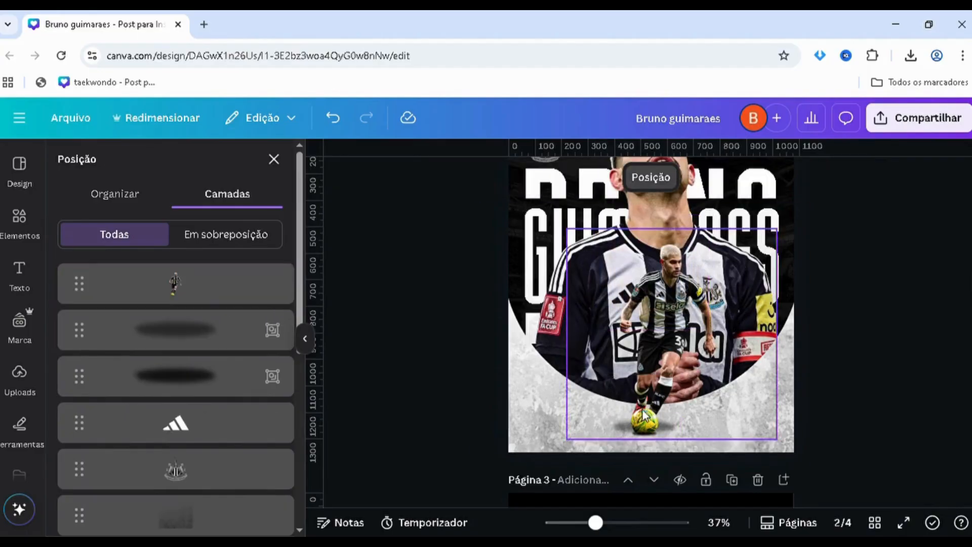
- Search the graphic elements for "lens flare" and add the pale violet star-shaped flare to page 2
{"action": "left_click", "coordinate": [19, 218]}
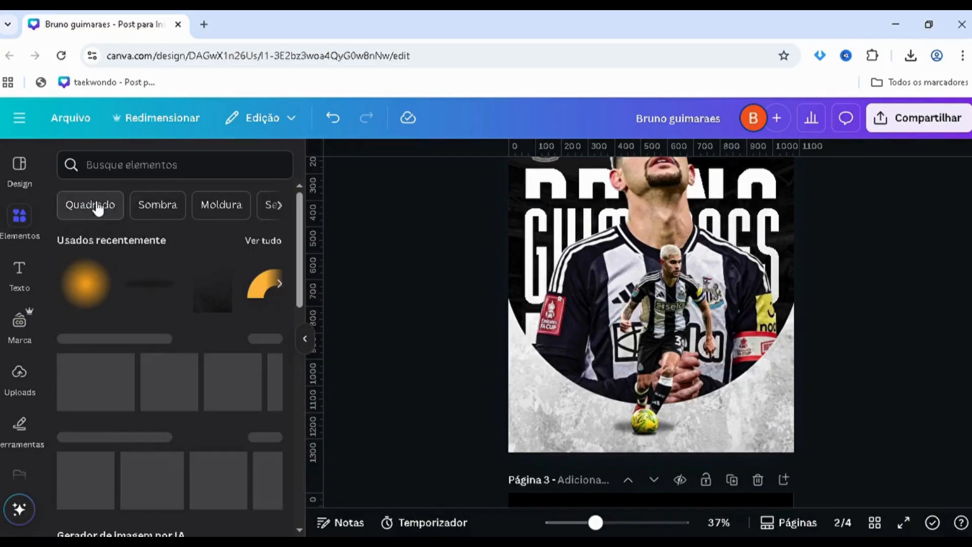
{"action": "left_click", "coordinate": [137, 162]}
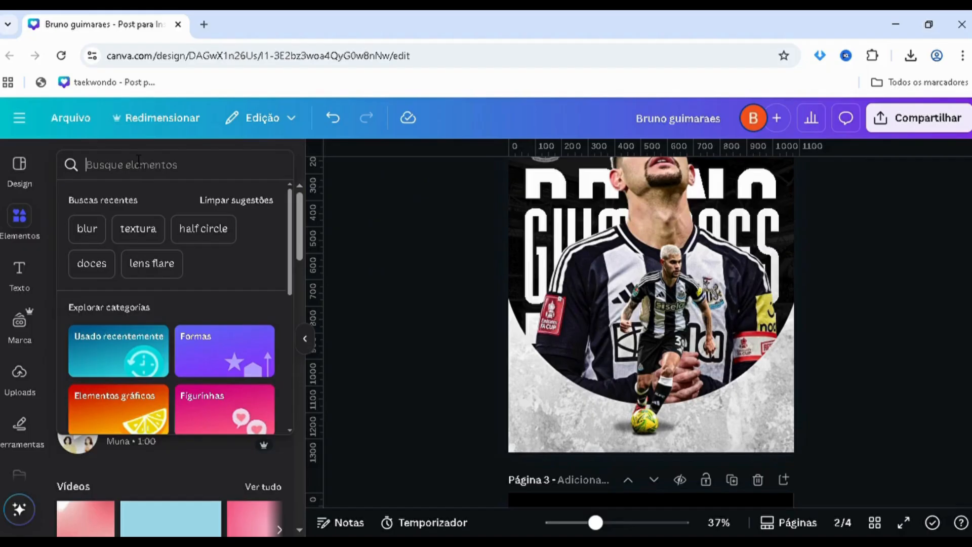
{"action": "type", "text": "lens flare"}
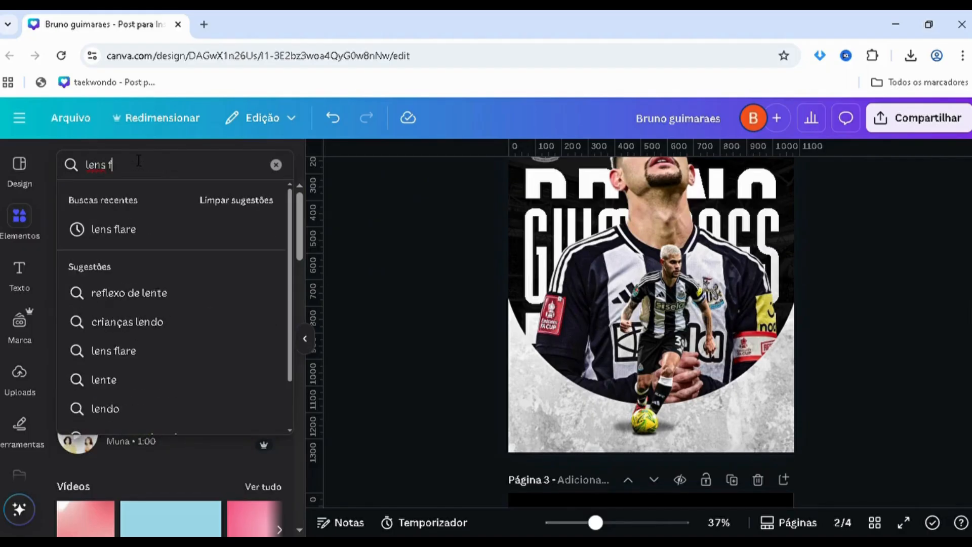
{"action": "key", "text": "Return"}
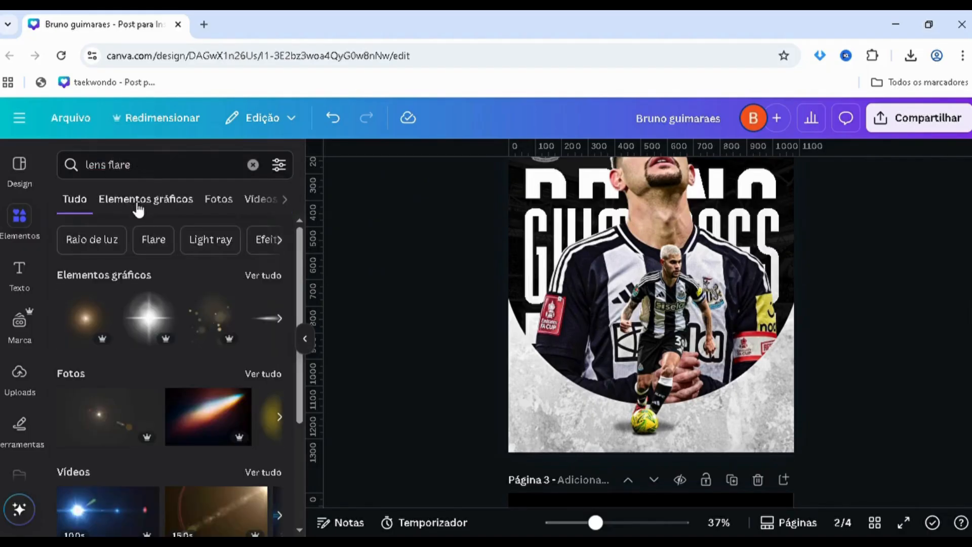
{"action": "left_click", "coordinate": [146, 199]}
{"action": "scroll", "coordinate": [195, 334], "scroll_direction": "down", "scroll_amount": 5}
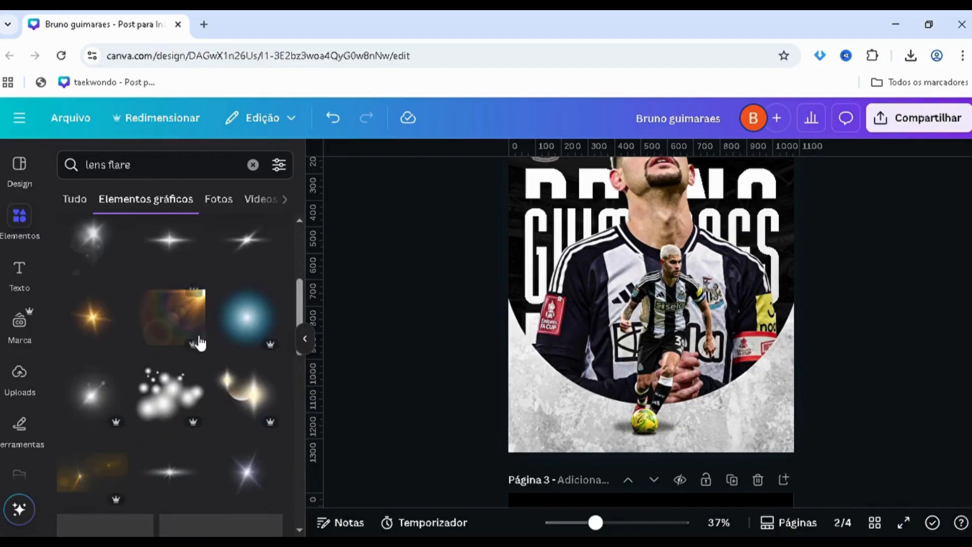
{"action": "scroll", "coordinate": [184, 419], "scroll_direction": "down", "scroll_amount": 2}
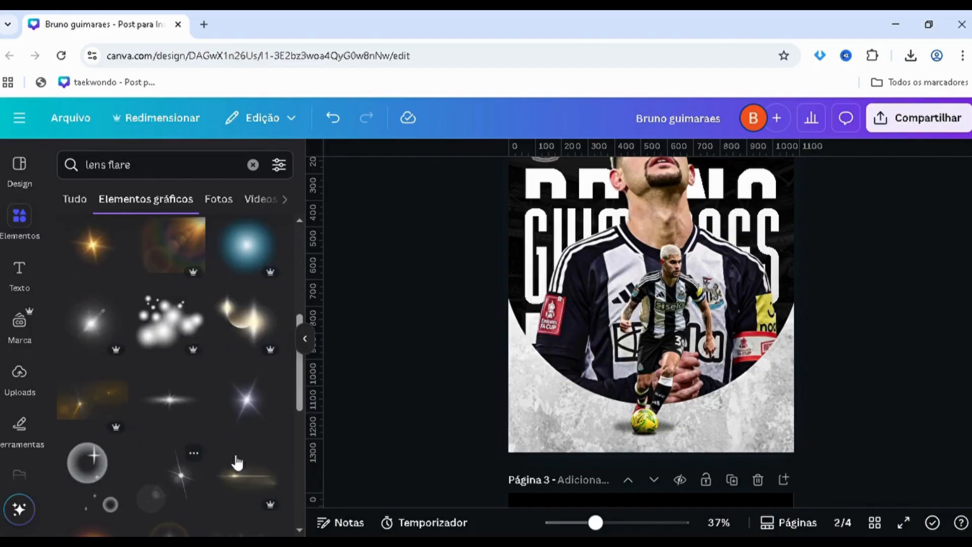
{"action": "left_click", "coordinate": [248, 403]}
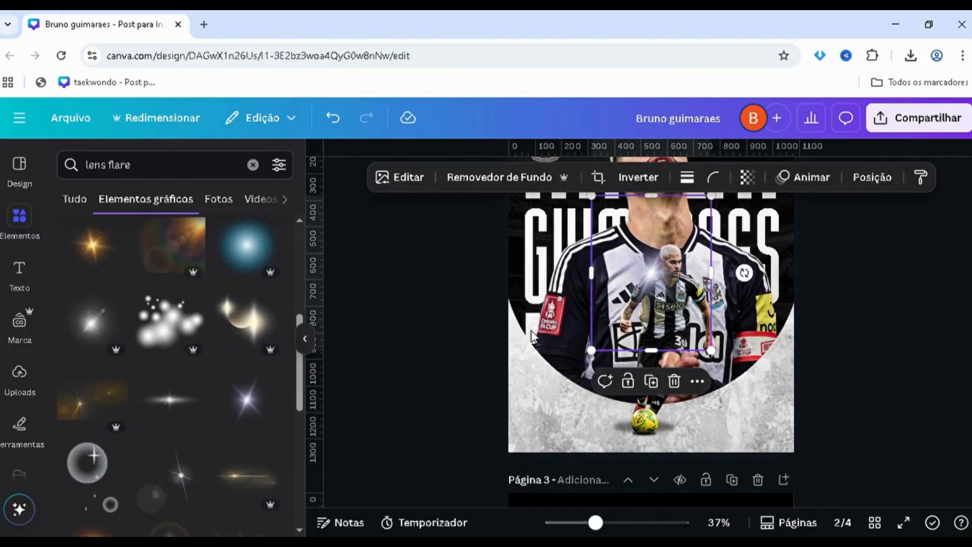
- Recolour the lens flare white and move it down beside the running player's hip
{"action": "left_click", "coordinate": [694, 177]}
{"action": "left_click", "coordinate": [674, 178]}
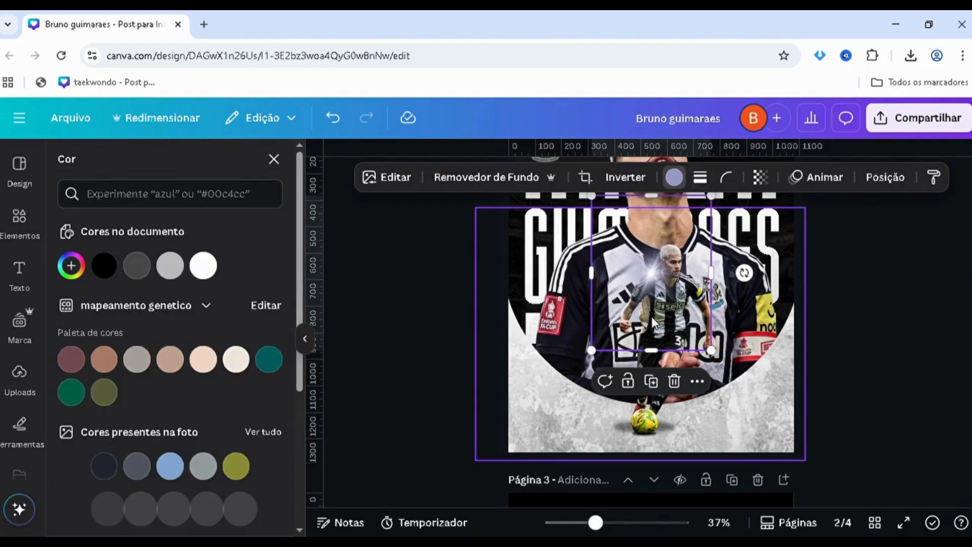
{"action": "left_click_drag", "start_coordinate": [643, 297], "coordinate": [682, 363]}
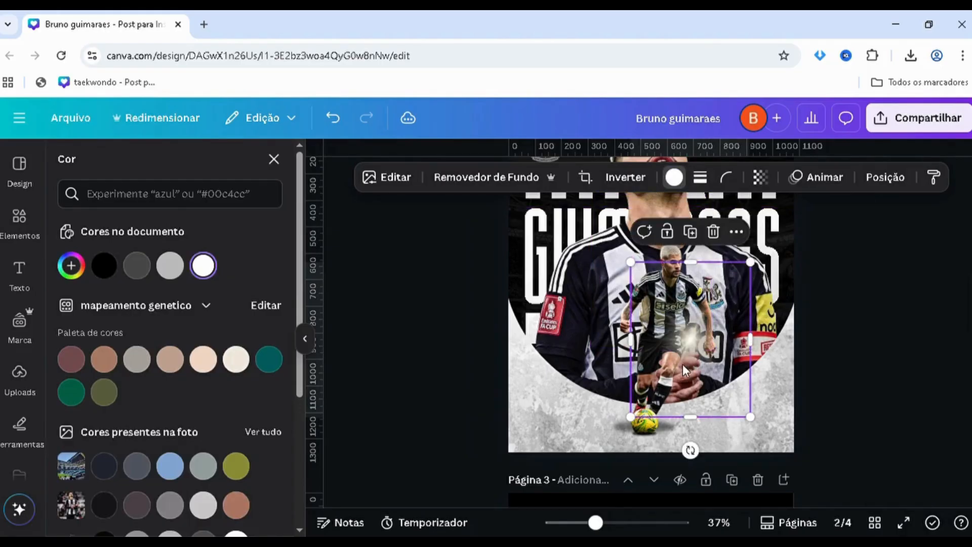
- Move the lens flare's layer directly beneath the running player's layer
{"action": "left_click", "coordinate": [884, 177]}
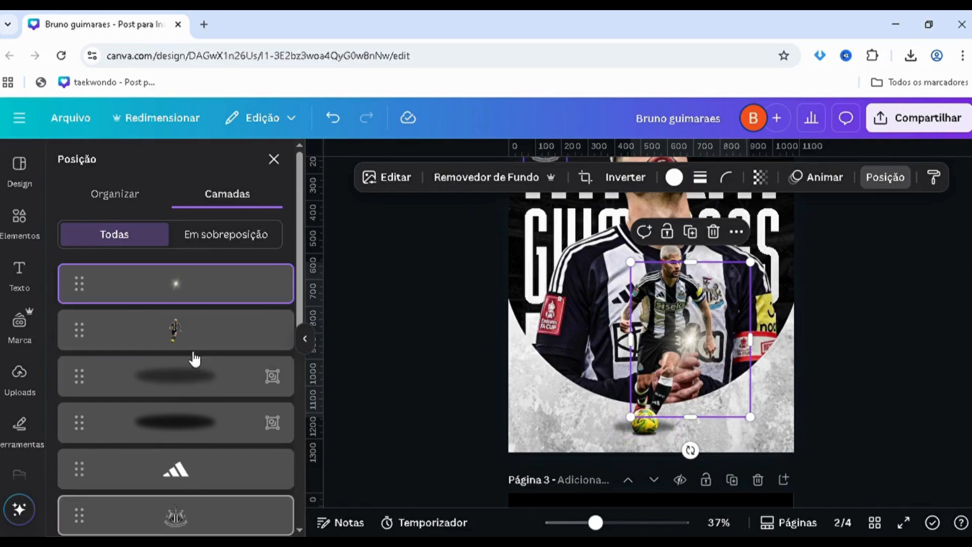
{"action": "left_click", "coordinate": [642, 334]}
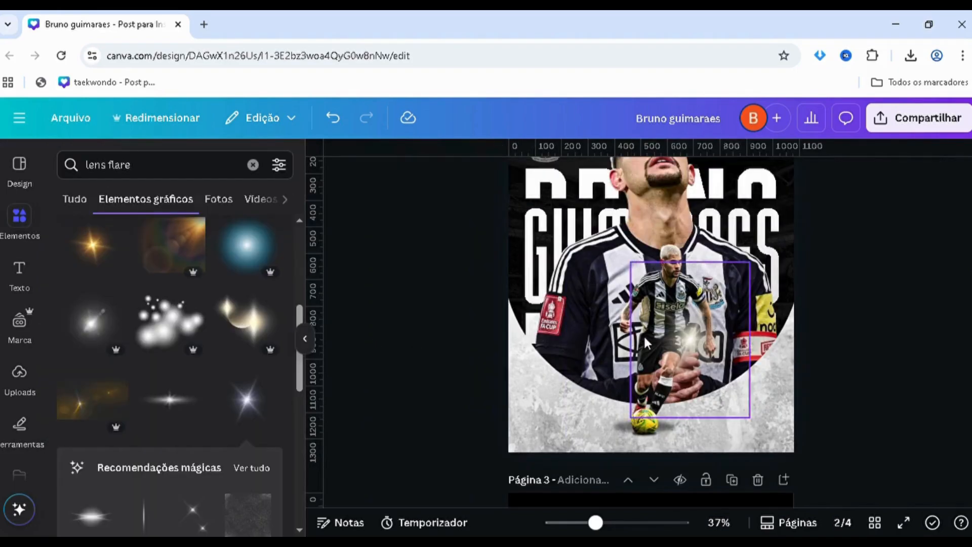
{"action": "right_click", "coordinate": [643, 334]}
{"action": "mouse_move", "coordinate": [725, 282]}
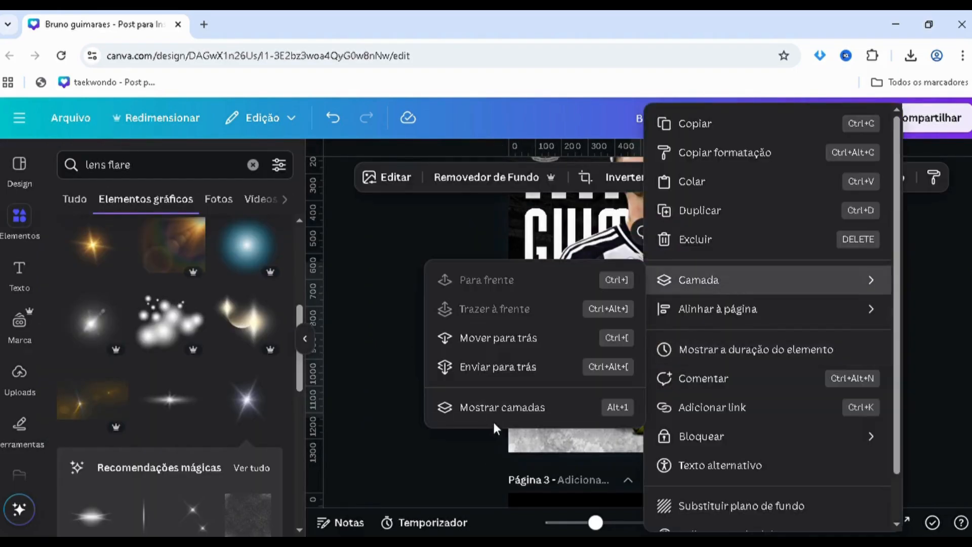
{"action": "left_click", "coordinate": [477, 408]}
{"action": "left_click_drag", "start_coordinate": [124, 291], "coordinate": [182, 324]}
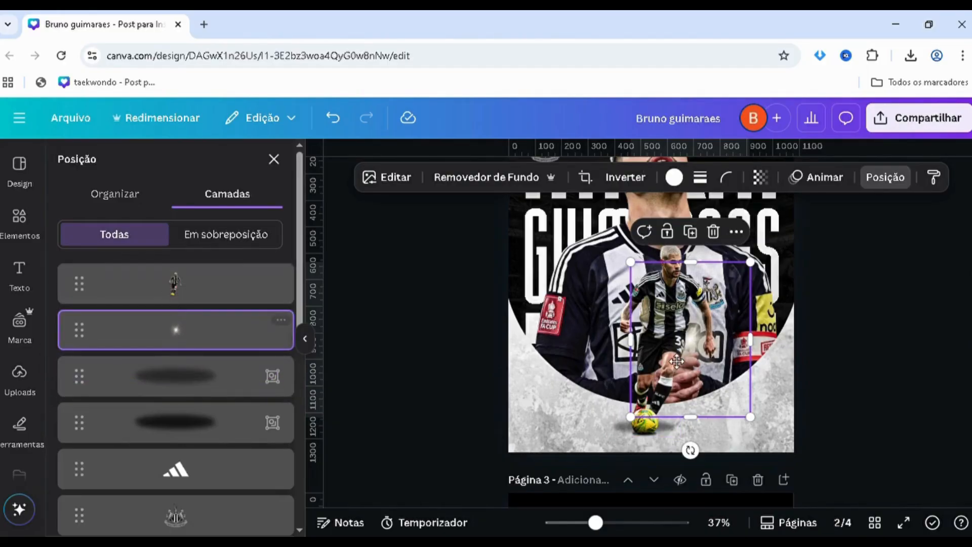
- Reposition the lens flare up behind the running player's shoulder and check it within the whole page 2 composition
{"action": "left_click_drag", "start_coordinate": [676, 361], "coordinate": [668, 343]}
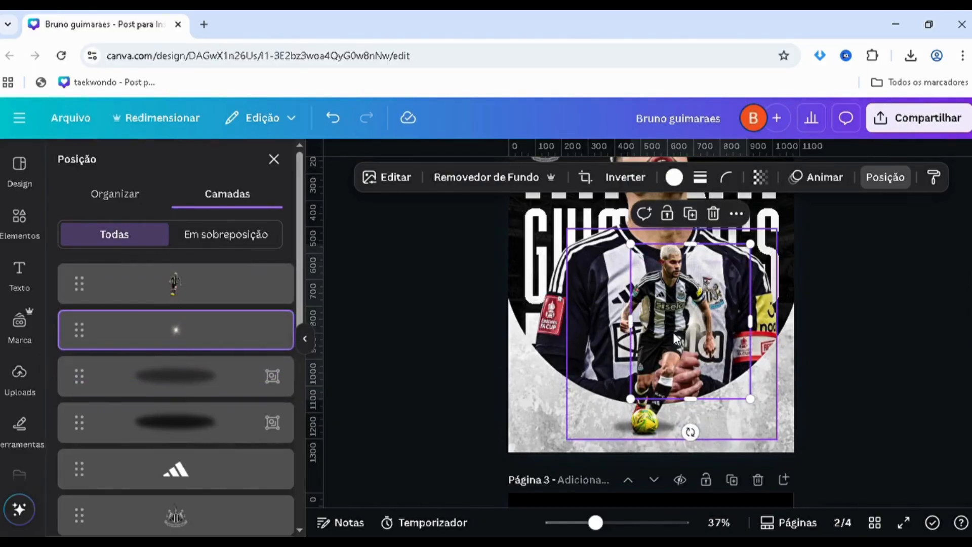
{"action": "scroll", "coordinate": [669, 295], "scroll_direction": "up", "scroll_amount": 3}
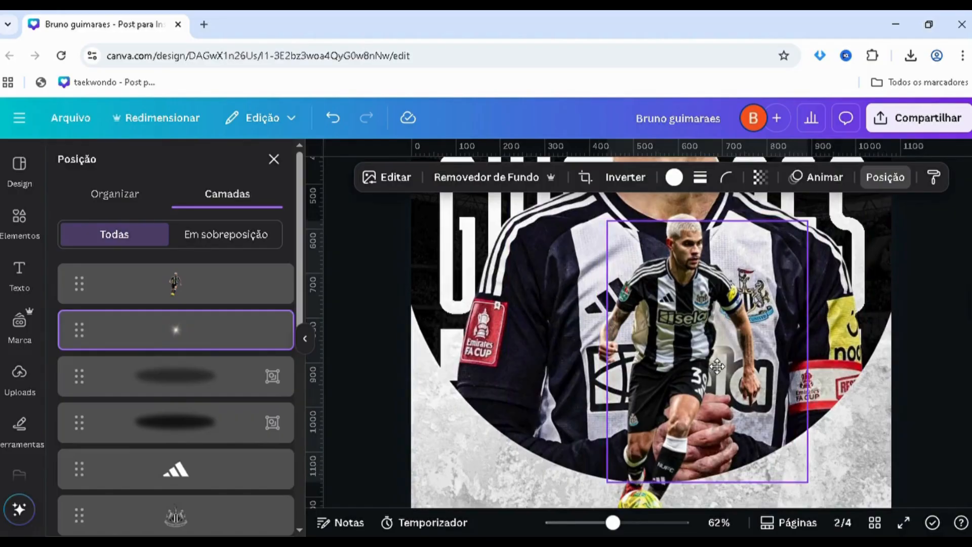
{"action": "left_click_drag", "start_coordinate": [720, 366], "coordinate": [648, 291]}
{"action": "scroll", "coordinate": [564, 312], "scroll_direction": "down", "scroll_amount": 5}
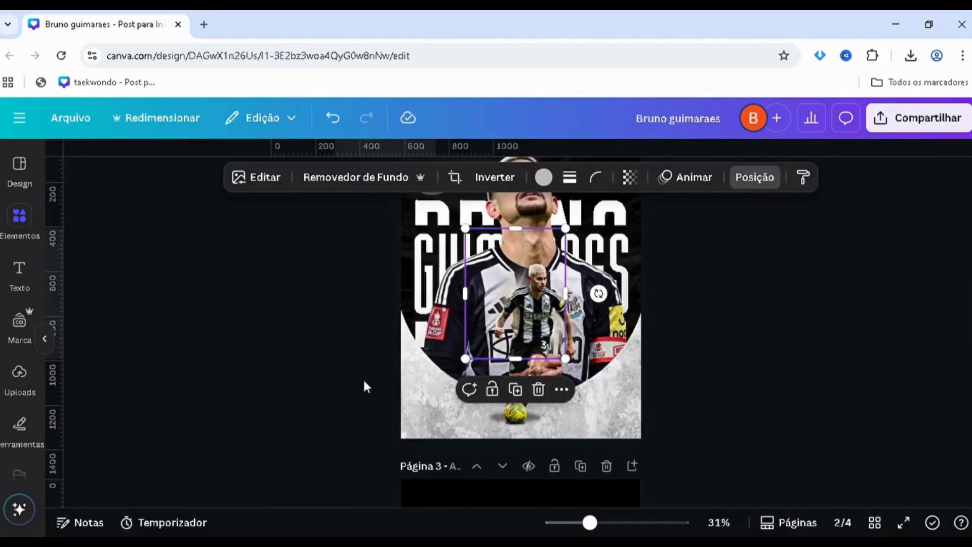
{"action": "left_click", "coordinate": [363, 382]}
{"action": "scroll", "coordinate": [448, 334], "scroll_direction": "down", "scroll_amount": 3}
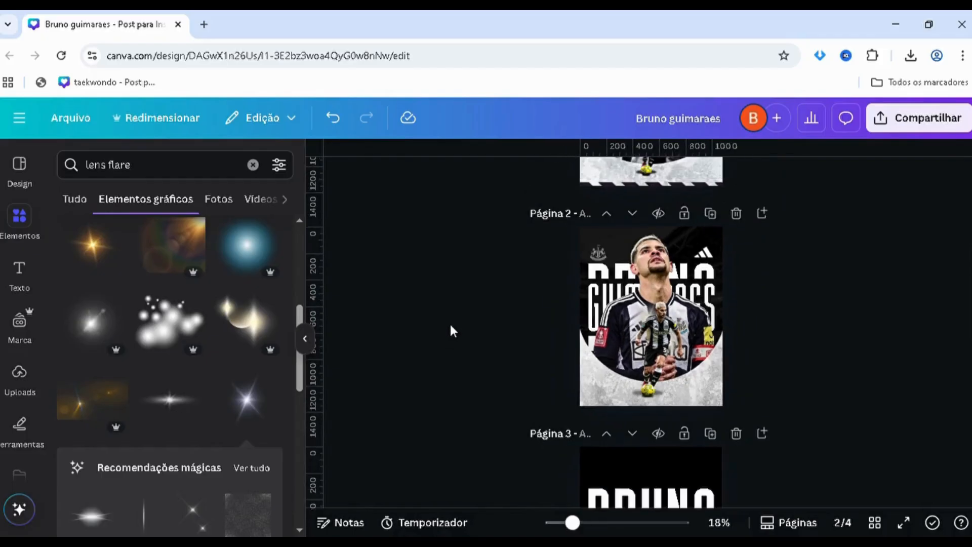
{"action": "scroll", "coordinate": [451, 324], "scroll_direction": "up", "scroll_amount": 3}
{"action": "scroll", "coordinate": [452, 323], "scroll_direction": "down", "scroll_amount": 5}
{"action": "scroll", "coordinate": [484, 360], "scroll_direction": "up", "scroll_amount": 3}
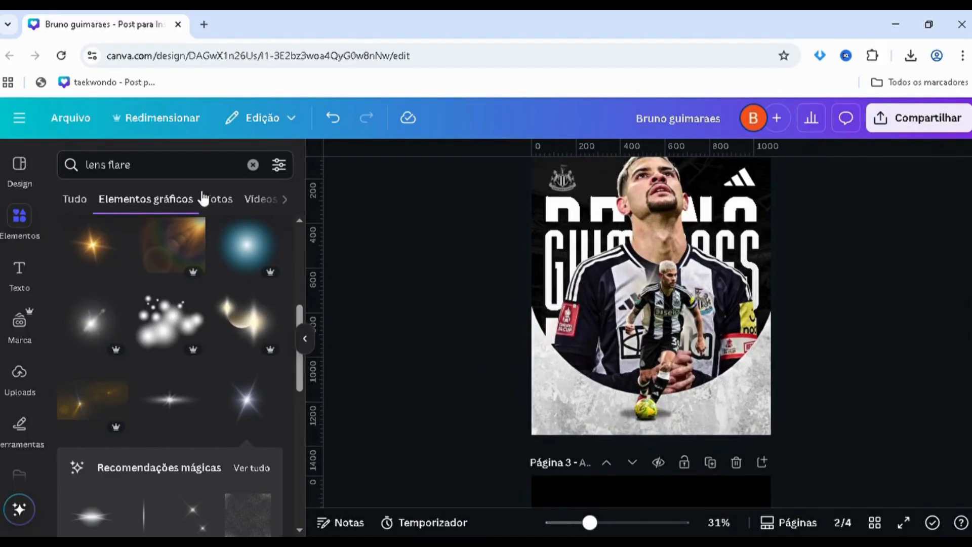
- Search the graphic elements for "dynamic element" and add the thin white diagonal-stripe band to page 2
{"action": "left_click", "coordinate": [171, 158]}
{"action": "triple_click", "coordinate": [171, 157]}
{"action": "type", "text": "dy"}
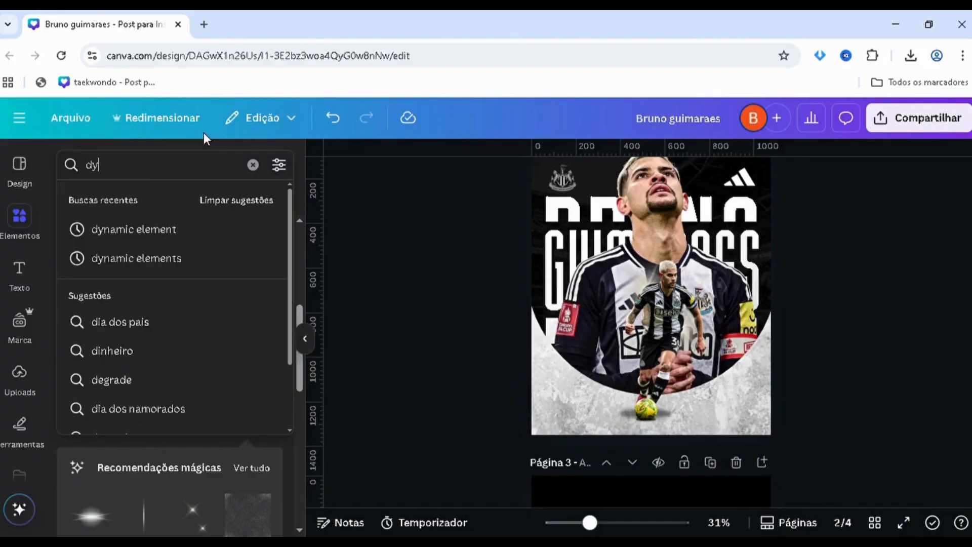
{"action": "type", "text": "namic element"}
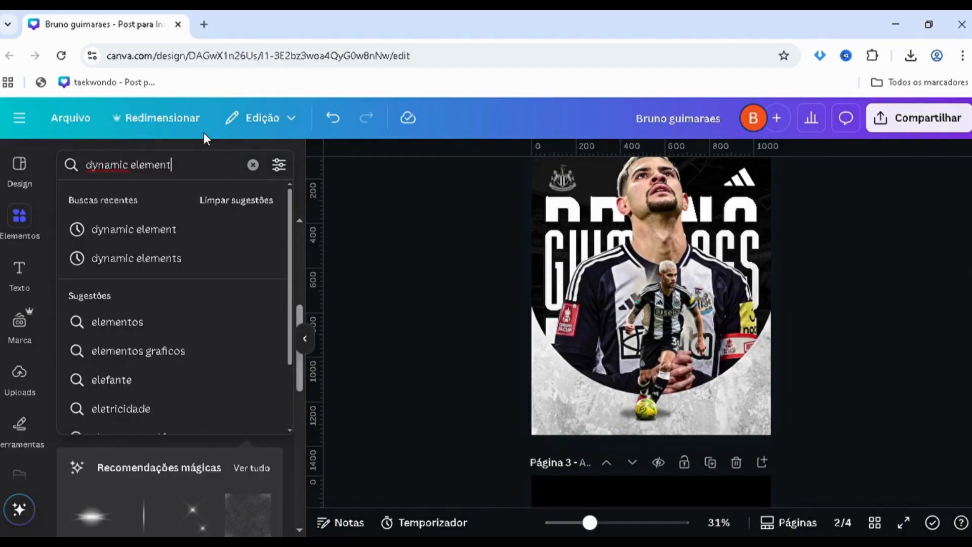
{"action": "key", "text": "Return"}
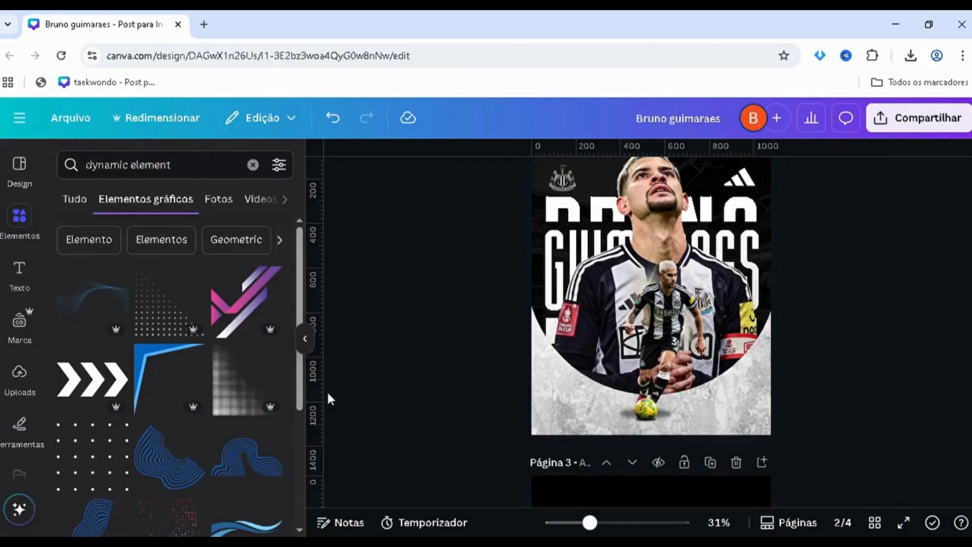
{"action": "scroll", "coordinate": [329, 399], "scroll_direction": "down", "scroll_amount": 3}
{"action": "scroll", "coordinate": [245, 397], "scroll_direction": "down", "scroll_amount": 5}
{"action": "scroll", "coordinate": [591, 318], "scroll_direction": "up", "scroll_amount": 5}
{"action": "scroll", "coordinate": [201, 360], "scroll_direction": "down", "scroll_amount": 5}
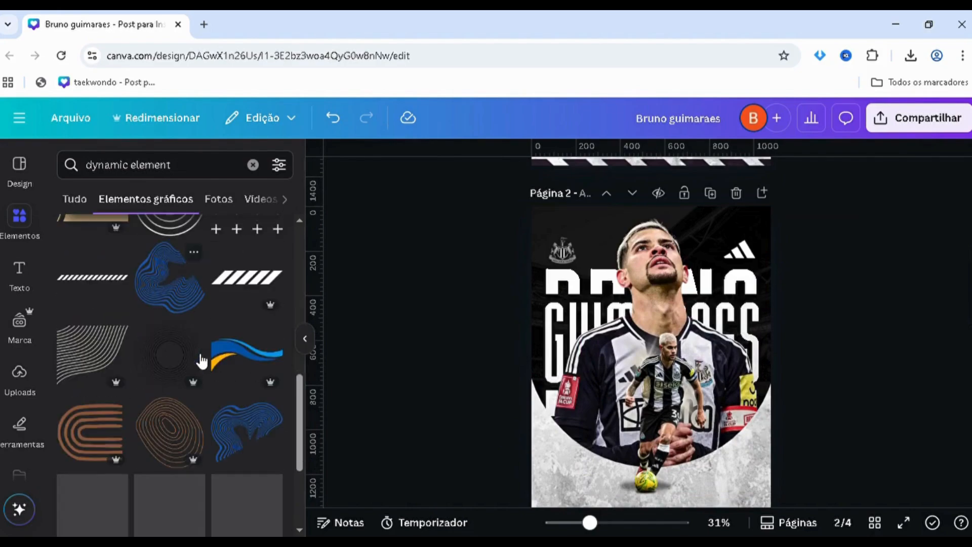
{"action": "left_click", "coordinate": [104, 284]}
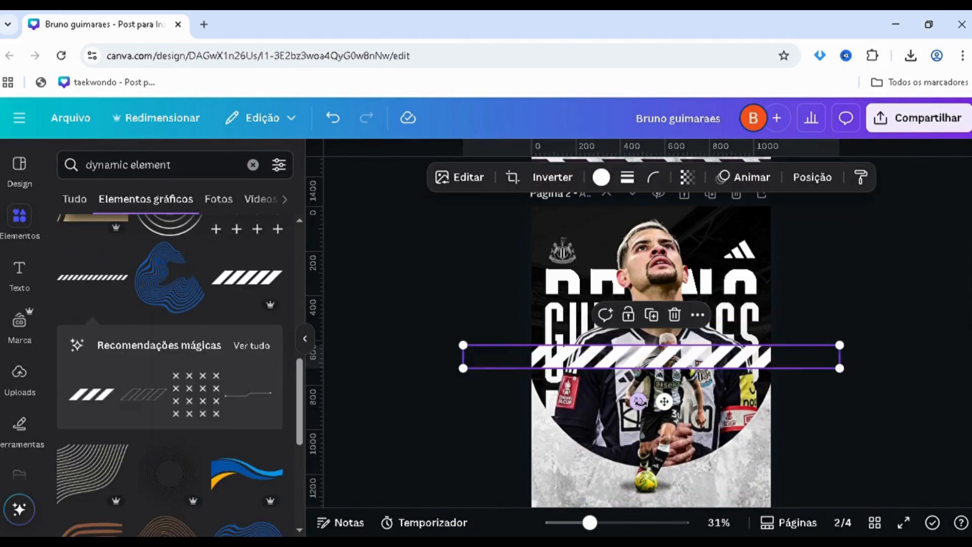
- Rotate the diagonal-stripe band until it stands exactly vertical
{"action": "left_click_drag", "start_coordinate": [637, 401], "coordinate": [597, 353]}
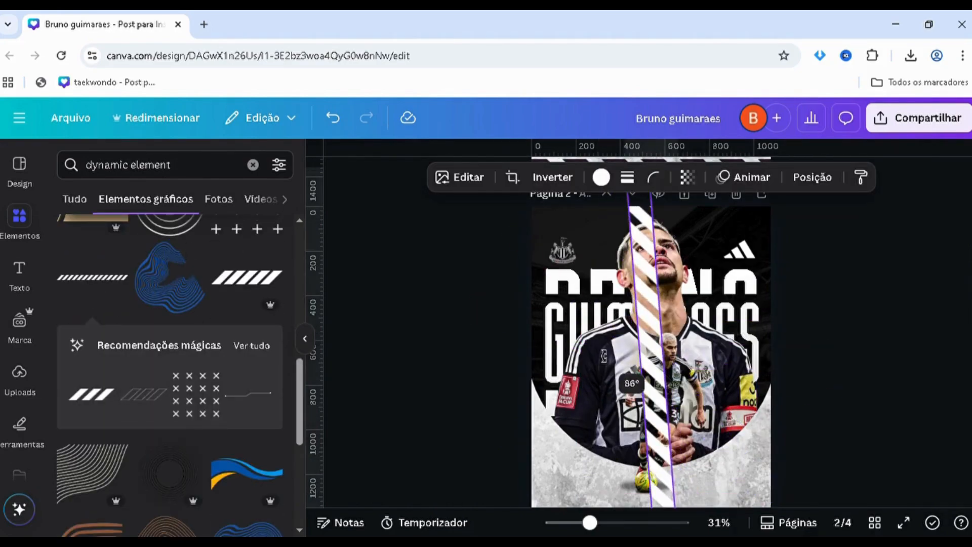
{"action": "scroll", "coordinate": [608, 346], "scroll_direction": "up", "scroll_amount": 2}
{"action": "scroll", "coordinate": [619, 340], "scroll_direction": "down", "scroll_amount": 2}
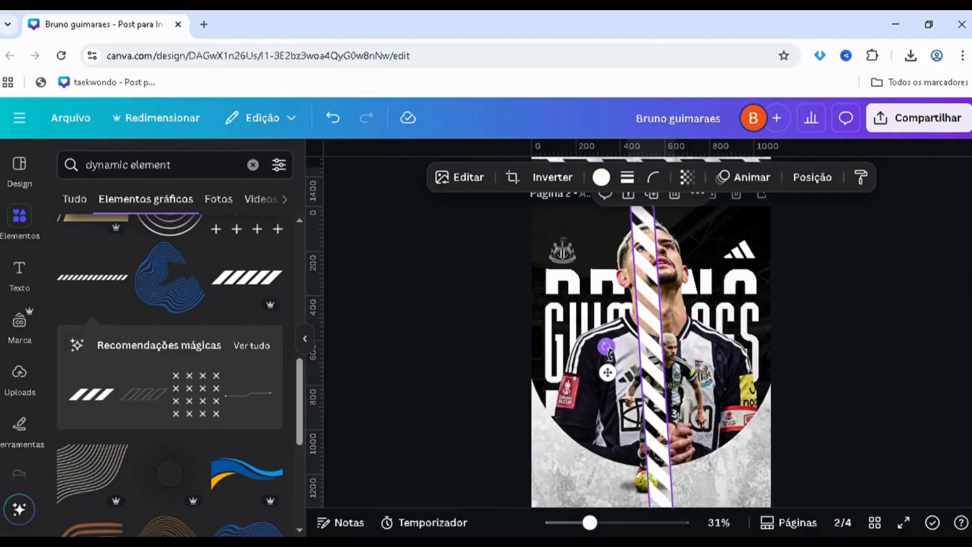
{"action": "left_click_drag", "start_coordinate": [604, 347], "coordinate": [607, 343]}
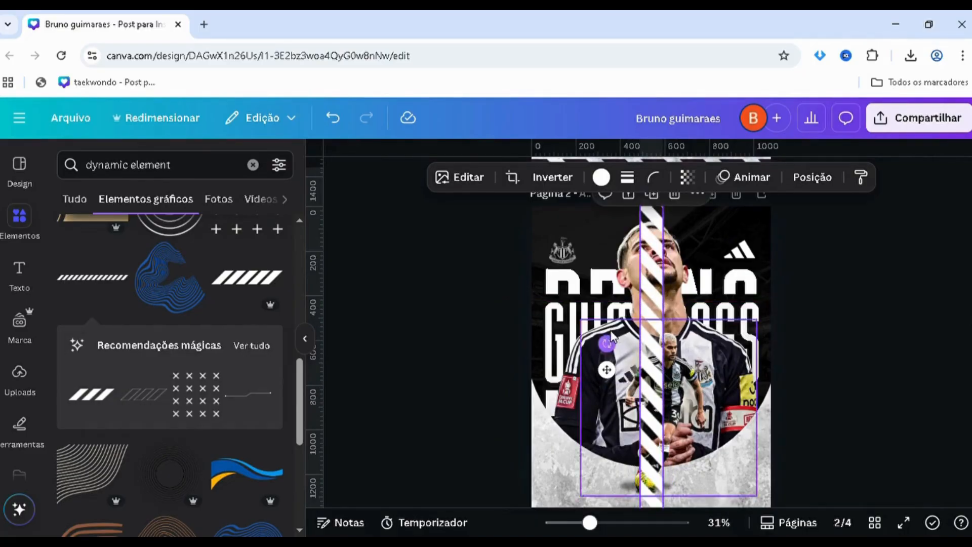
- Shrink the vertical stripe band and place it along page 2's right edge, partly overhanging the page
{"action": "scroll", "coordinate": [650, 261], "scroll_direction": "up", "scroll_amount": 2}
{"action": "left_click_drag", "start_coordinate": [651, 248], "coordinate": [656, 403]}
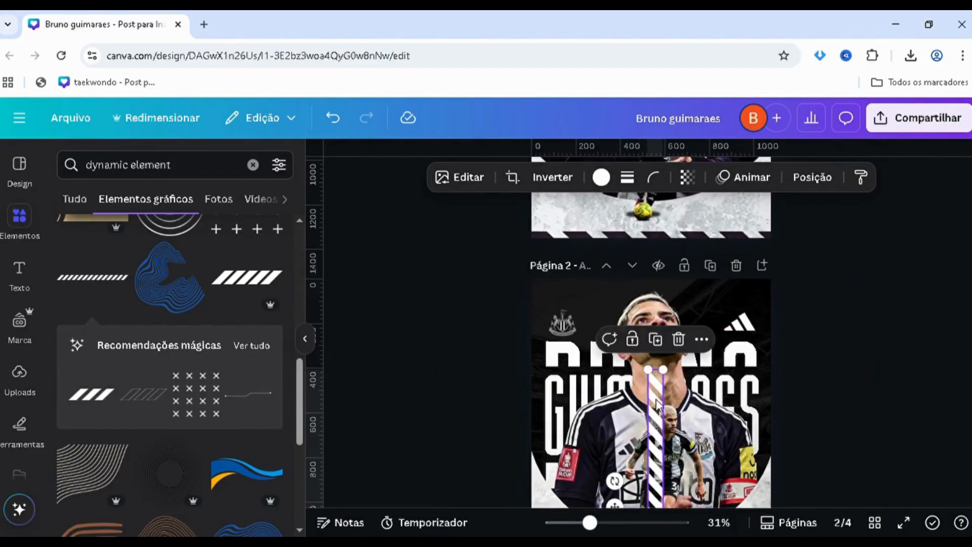
{"action": "left_click_drag", "start_coordinate": [773, 328], "coordinate": [781, 299]}
{"action": "scroll", "coordinate": [787, 361], "scroll_direction": "up", "scroll_amount": 4}
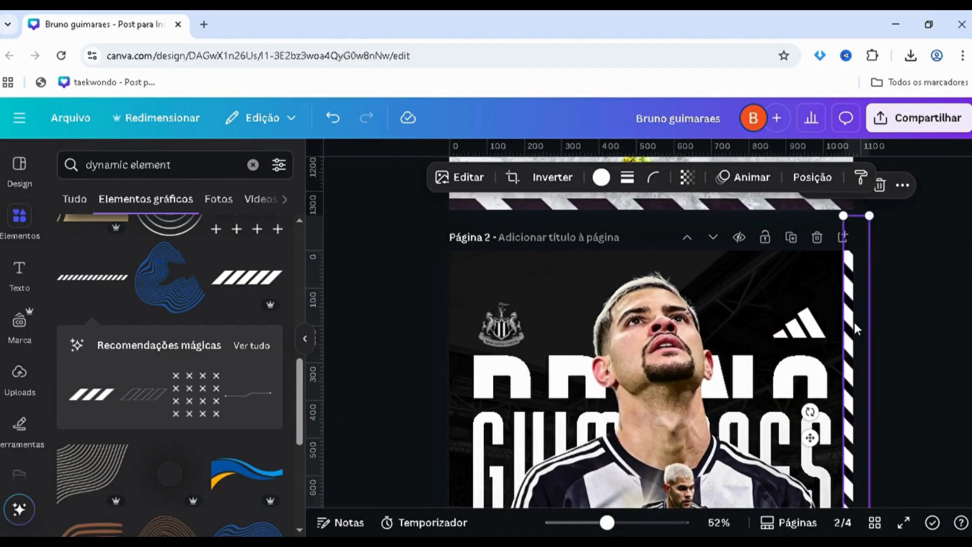
- Duplicate the vertical stripe band onto page 2's left edge, half overhanging the page, near the height of the right one
{"action": "scroll", "coordinate": [866, 338], "scroll_direction": "up", "scroll_amount": 3}
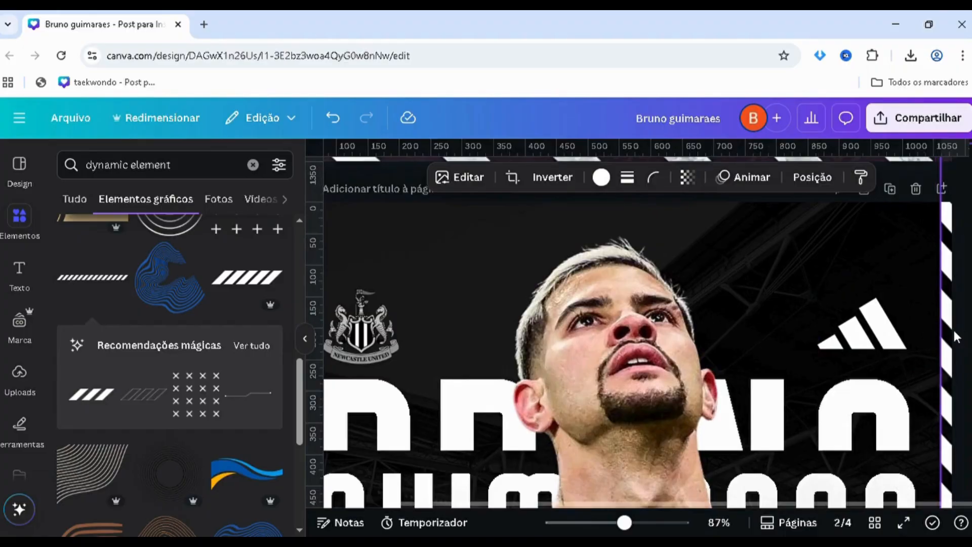
{"action": "scroll", "coordinate": [904, 347], "scroll_direction": "down", "scroll_amount": 4}
{"action": "scroll", "coordinate": [806, 352], "scroll_direction": "down", "scroll_amount": 2}
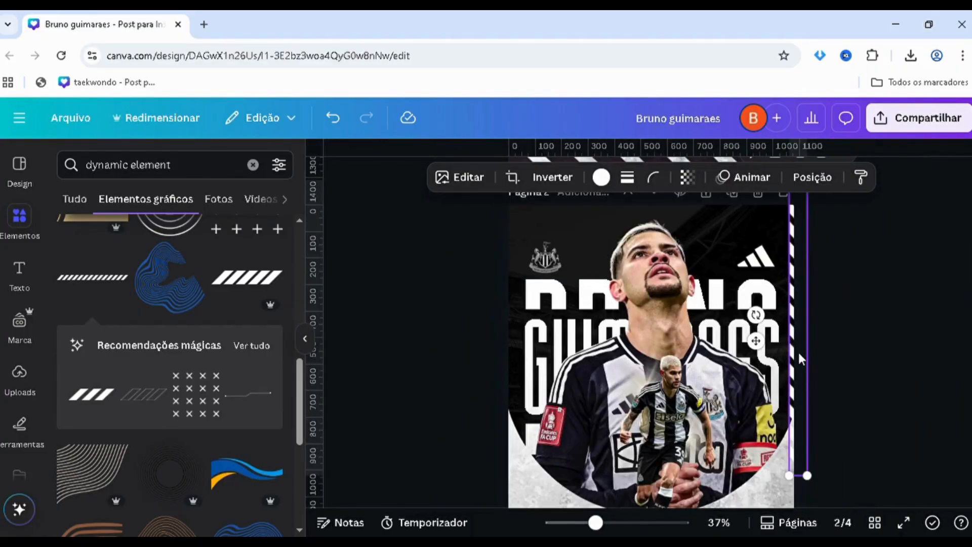
{"action": "left_click_drag", "start_coordinate": [797, 349], "coordinate": [508, 357]}
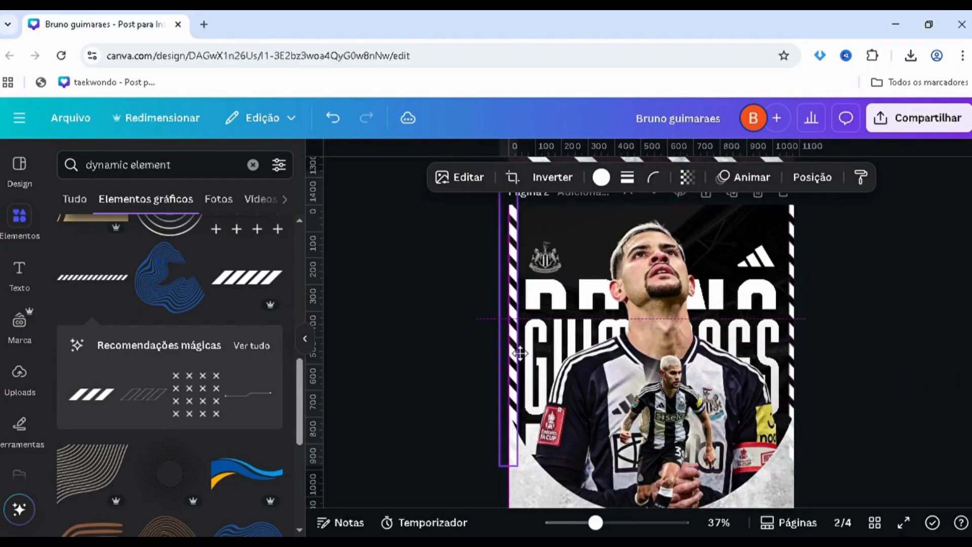
- Add the wider diagonal-stripe band from the recommended graphics, colour it dark grey and place it along page 2's bottom edge
{"action": "left_click", "coordinate": [373, 388]}
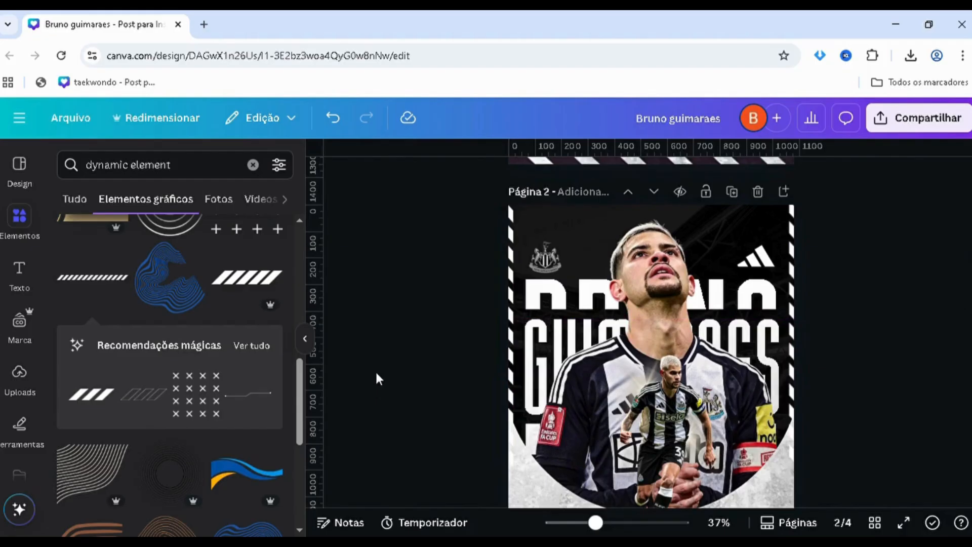
{"action": "scroll", "coordinate": [378, 373], "scroll_direction": "down", "scroll_amount": 2}
{"action": "left_click", "coordinate": [93, 312]}
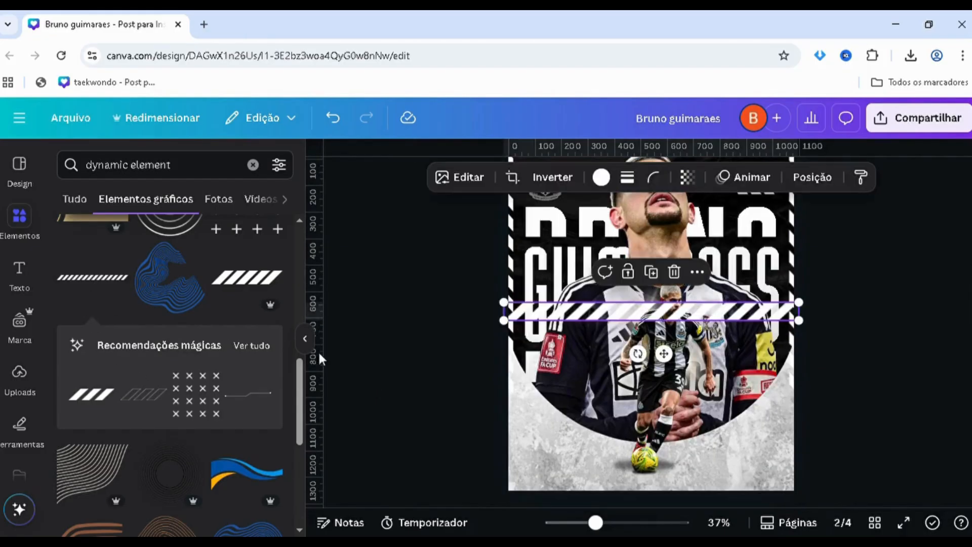
{"action": "left_click", "coordinate": [601, 177]}
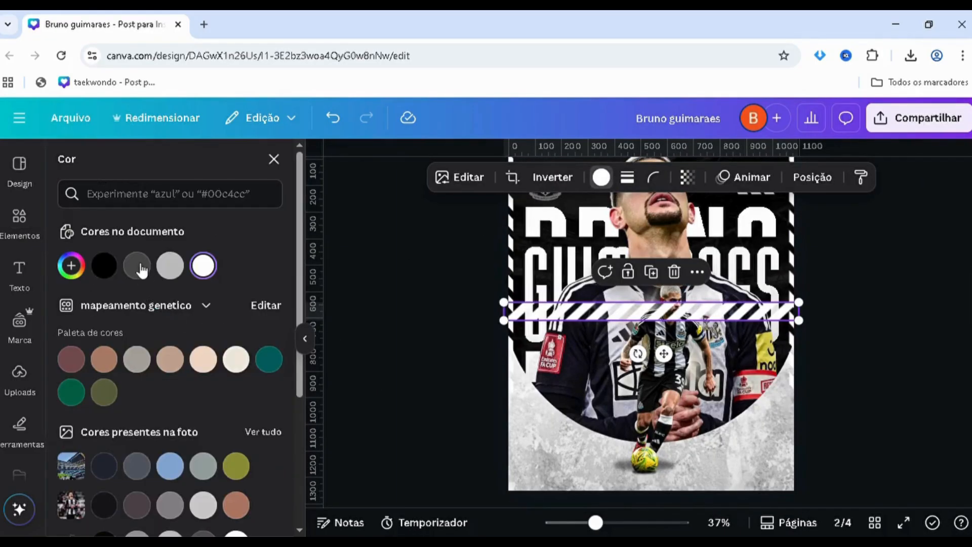
{"action": "left_click", "coordinate": [137, 265]}
{"action": "left_click_drag", "start_coordinate": [542, 322], "coordinate": [536, 494]}
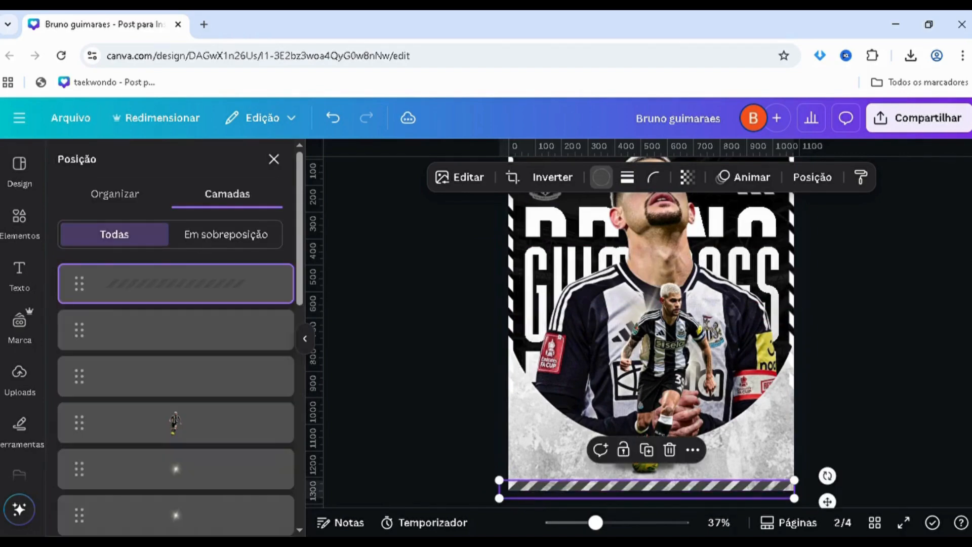
- Move the dark grey stripe band down the layer order to directly above the white arc shape
{"action": "left_click_drag", "start_coordinate": [175, 283], "coordinate": [174, 364]}
{"action": "scroll", "coordinate": [501, 503], "scroll_direction": "up", "scroll_amount": 3}
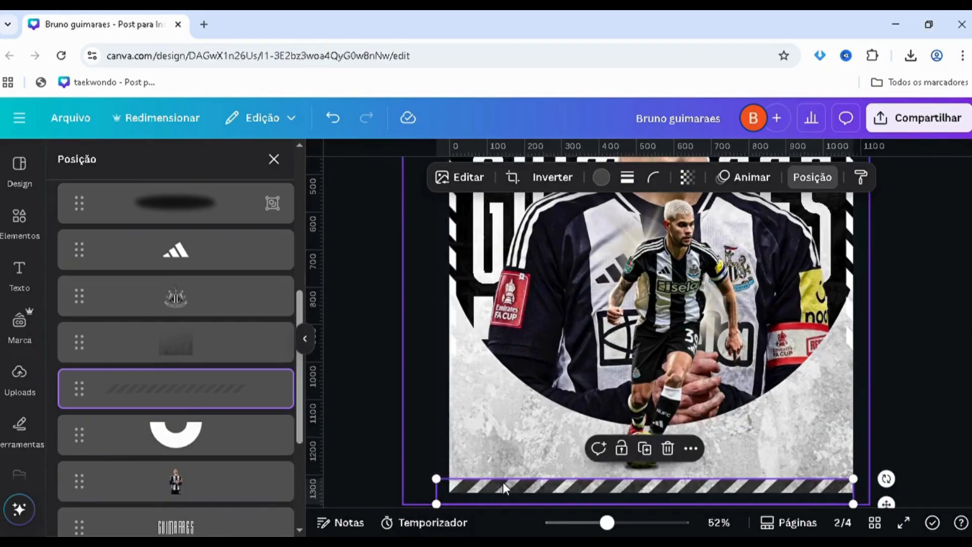
{"action": "left_click", "coordinate": [356, 478]}
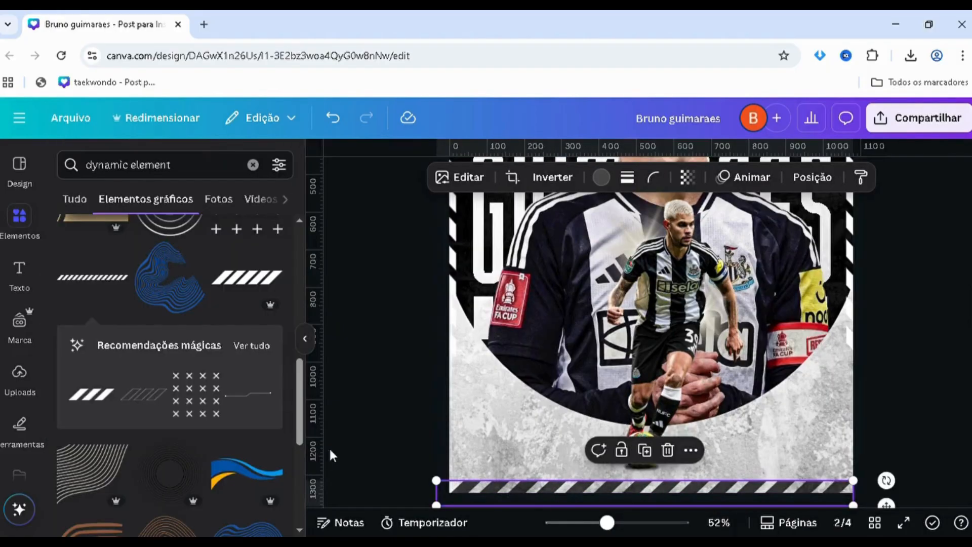
- Download only the current page, page 2, as a PNG file at size 1
{"action": "scroll", "coordinate": [353, 422], "scroll_direction": "down", "scroll_amount": 3}
{"action": "scroll", "coordinate": [485, 353], "scroll_direction": "up", "scroll_amount": 6}
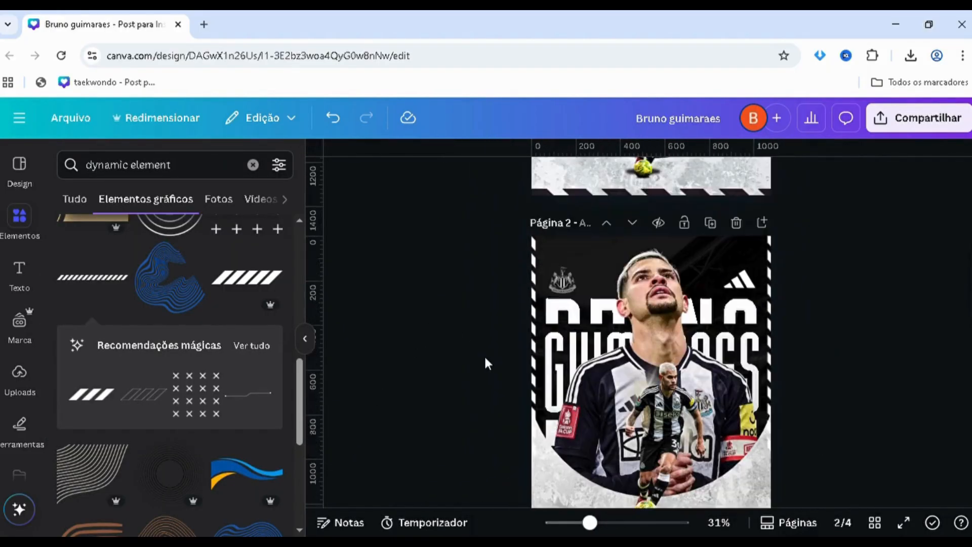
{"action": "scroll", "coordinate": [490, 342], "scroll_direction": "down", "scroll_amount": 2}
{"action": "scroll", "coordinate": [489, 353], "scroll_direction": "down", "scroll_amount": 3}
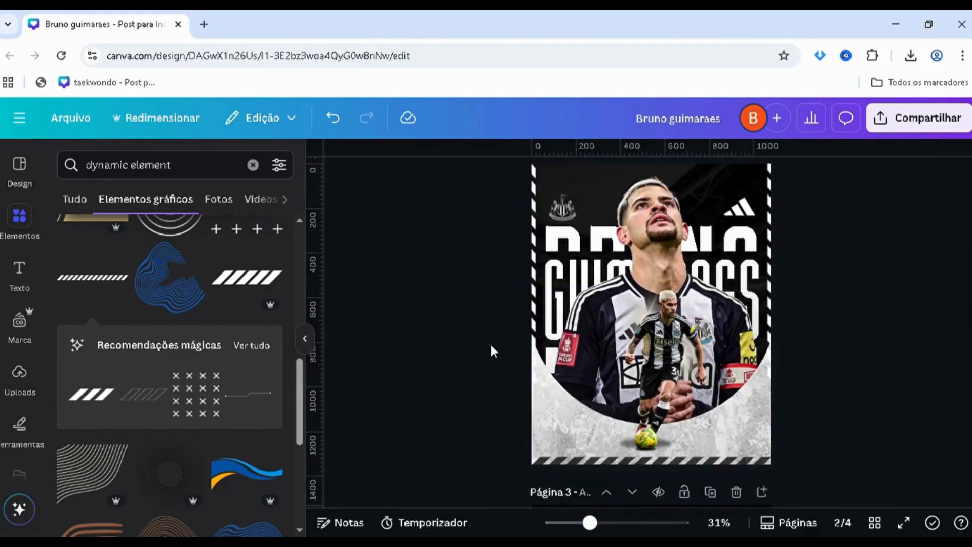
{"action": "scroll", "coordinate": [490, 348], "scroll_direction": "down", "scroll_amount": 1}
{"action": "scroll", "coordinate": [490, 348], "scroll_direction": "up", "scroll_amount": 1}
{"action": "left_click", "coordinate": [911, 129]}
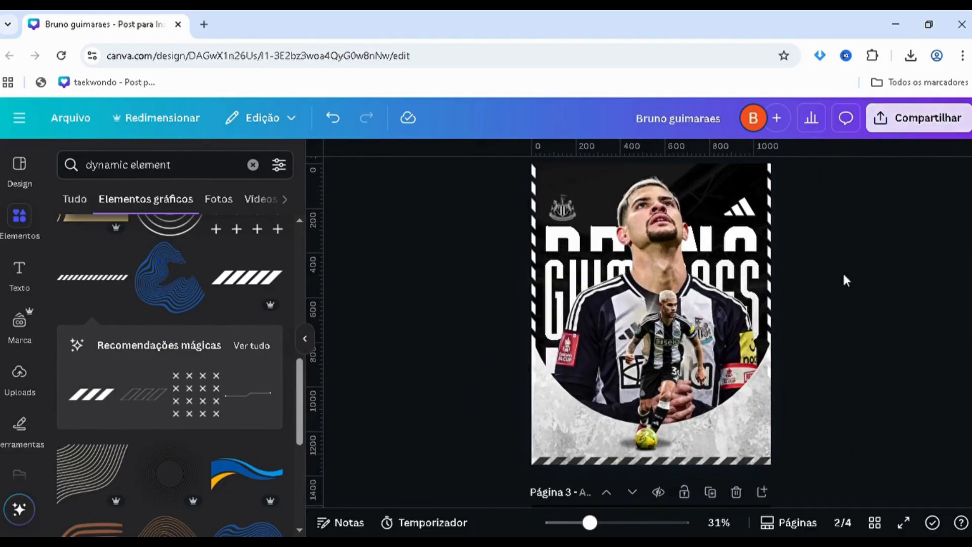
{"action": "left_click", "coordinate": [711, 421]}
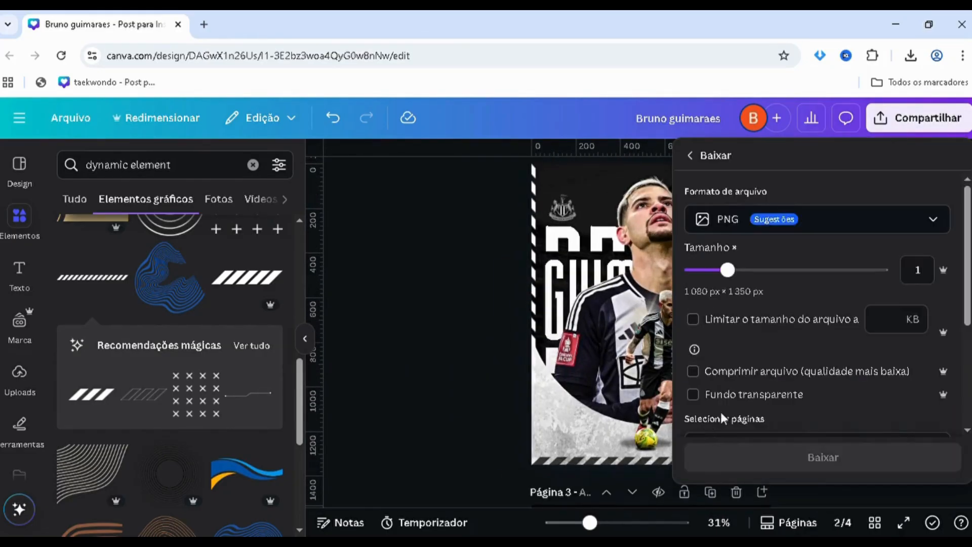
{"action": "scroll", "coordinate": [720, 411], "scroll_direction": "down", "scroll_amount": 1}
{"action": "left_click", "coordinate": [734, 378]}
{"action": "left_click", "coordinate": [724, 178]}
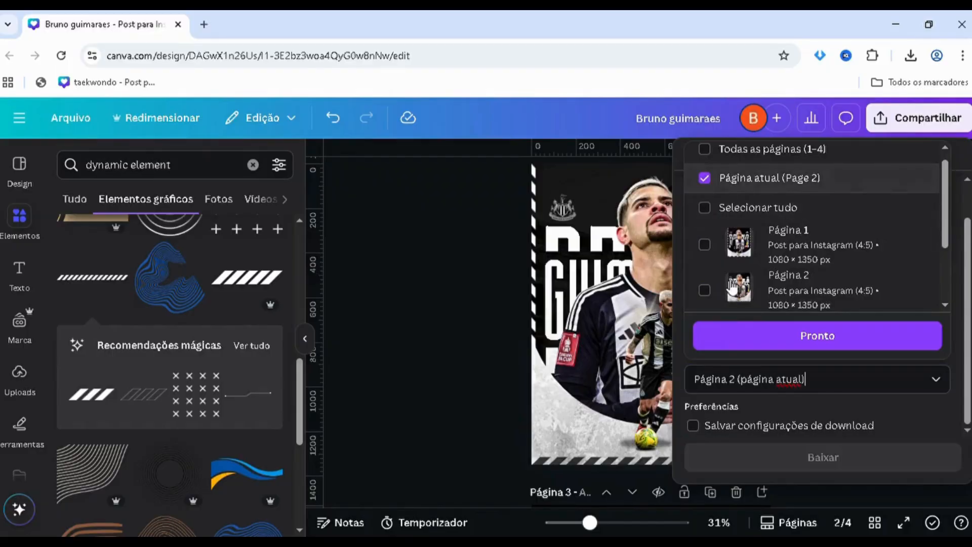
{"action": "left_click", "coordinate": [713, 457]}
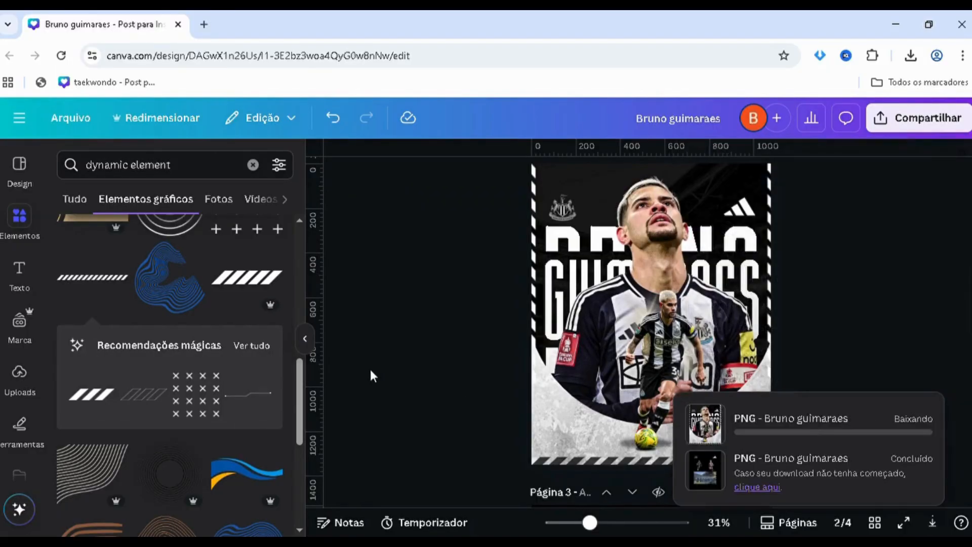
- Paste the exported poster image onto page 2, align it to the page's upper-left corner and enlarge it to cover the whole page
{"action": "scroll", "coordinate": [427, 279], "scroll_direction": "down", "scroll_amount": 2}
{"action": "scroll", "coordinate": [430, 281], "scroll_direction": "up", "scroll_amount": 1}
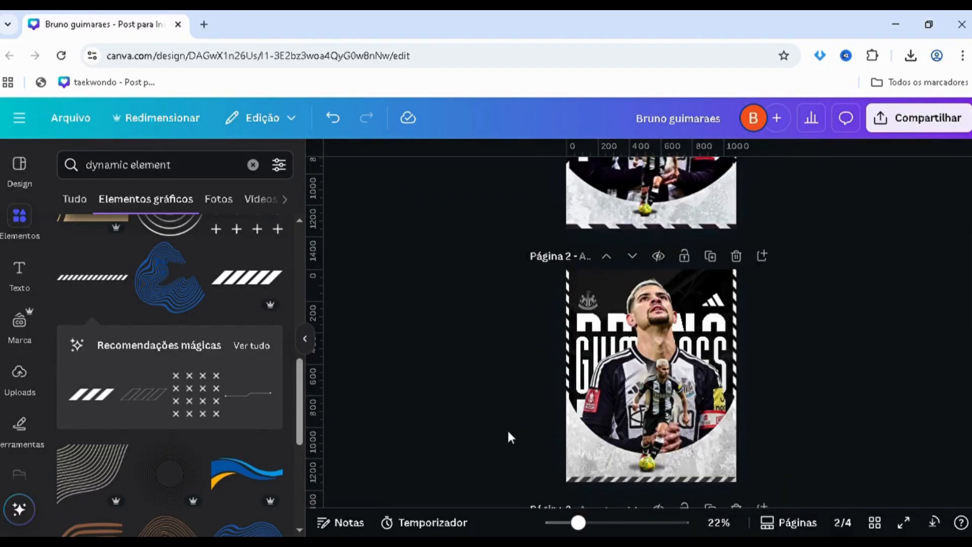
{"action": "scroll", "coordinate": [505, 428], "scroll_direction": "up", "scroll_amount": 2}
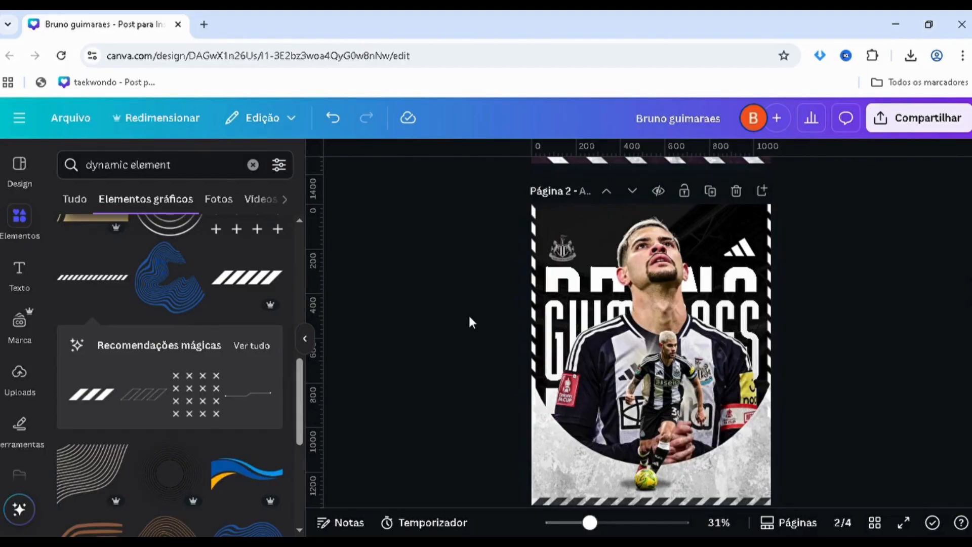
{"action": "key", "text": "ctrl+v"}
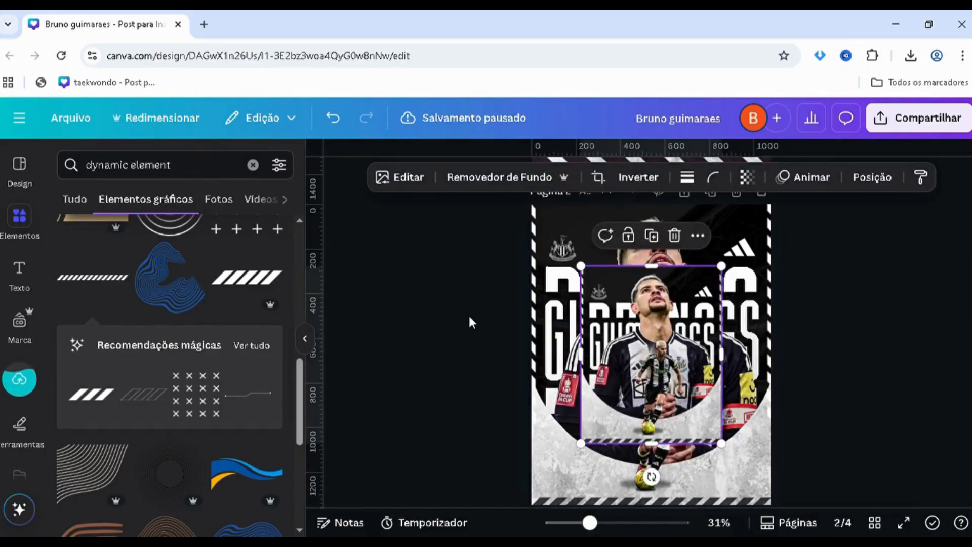
{"action": "key", "text": "alt+1"}
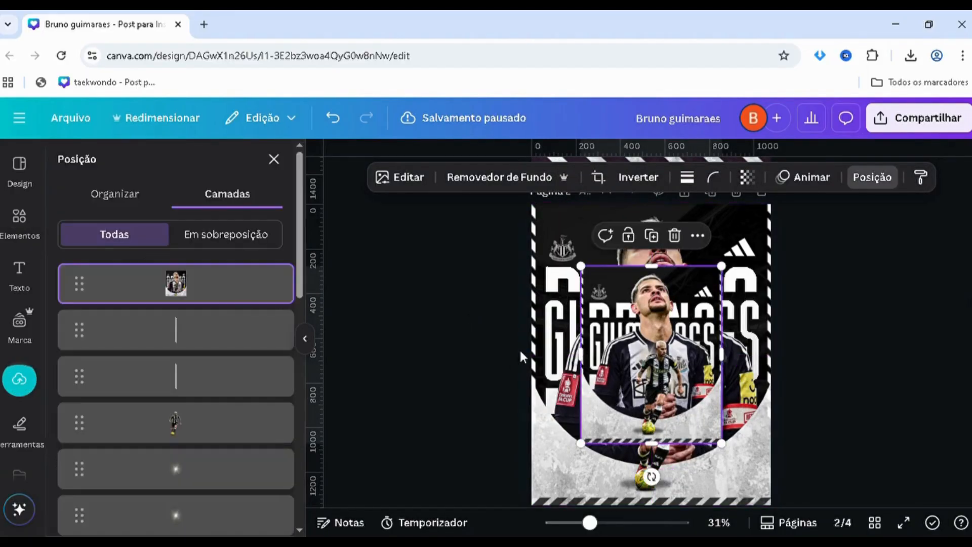
{"action": "scroll", "coordinate": [636, 411], "scroll_direction": "up", "scroll_amount": 2}
{"action": "left_click_drag", "start_coordinate": [636, 410], "coordinate": [594, 352]}
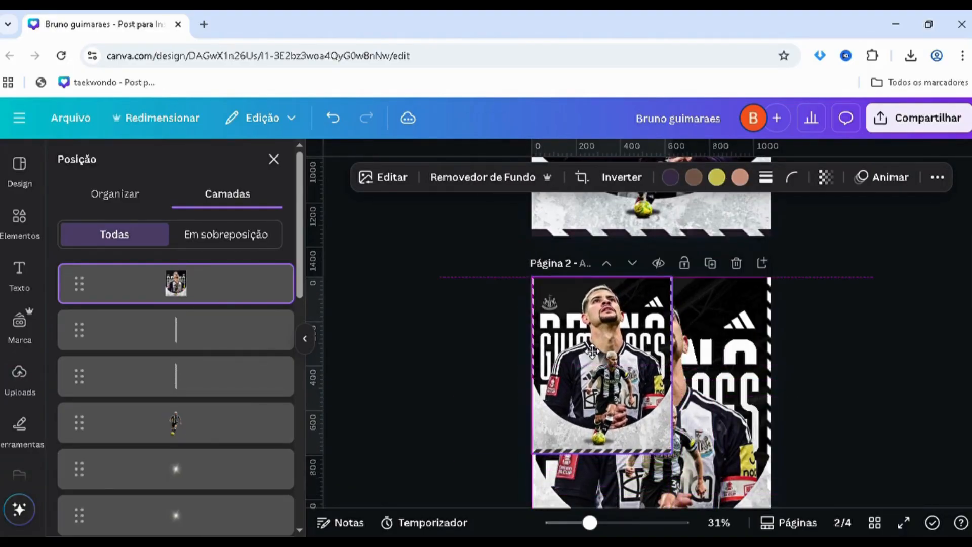
{"action": "scroll", "coordinate": [594, 352], "scroll_direction": "down", "scroll_amount": 4}
{"action": "left_click_drag", "start_coordinate": [705, 353], "coordinate": [770, 433]}
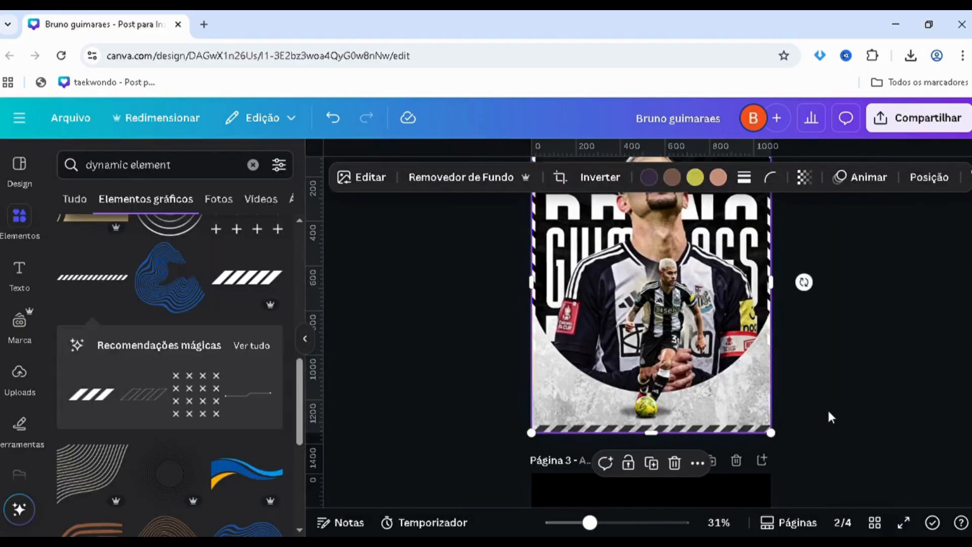
- Open the adjustments of the pasted poster image and set its contrast to 37
{"action": "scroll", "coordinate": [827, 408], "scroll_direction": "up", "scroll_amount": 3}
{"action": "scroll", "coordinate": [574, 329], "scroll_direction": "down", "scroll_amount": 2}
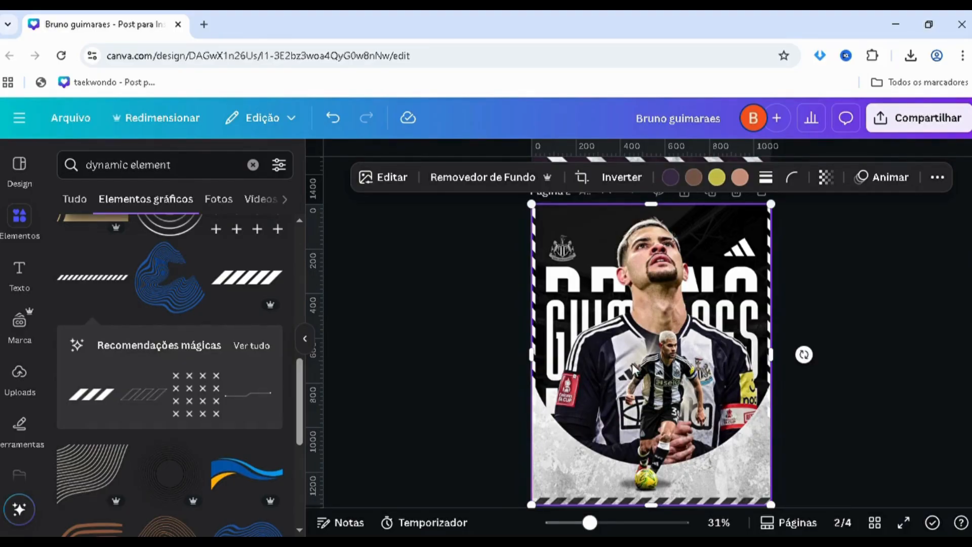
{"action": "scroll", "coordinate": [658, 311], "scroll_direction": "up", "scroll_amount": 2}
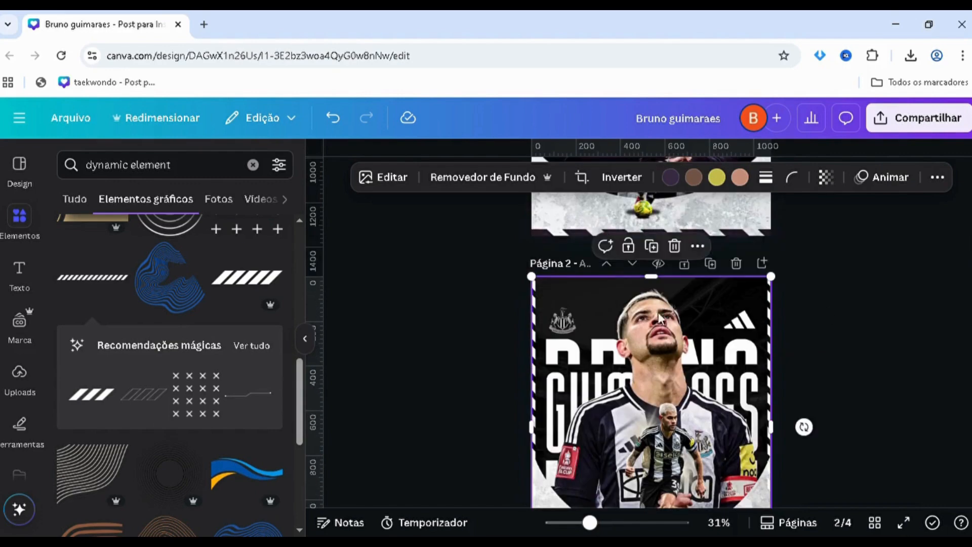
{"action": "scroll", "coordinate": [662, 349], "scroll_direction": "down", "scroll_amount": 4}
{"action": "scroll", "coordinate": [603, 345], "scroll_direction": "up", "scroll_amount": 2}
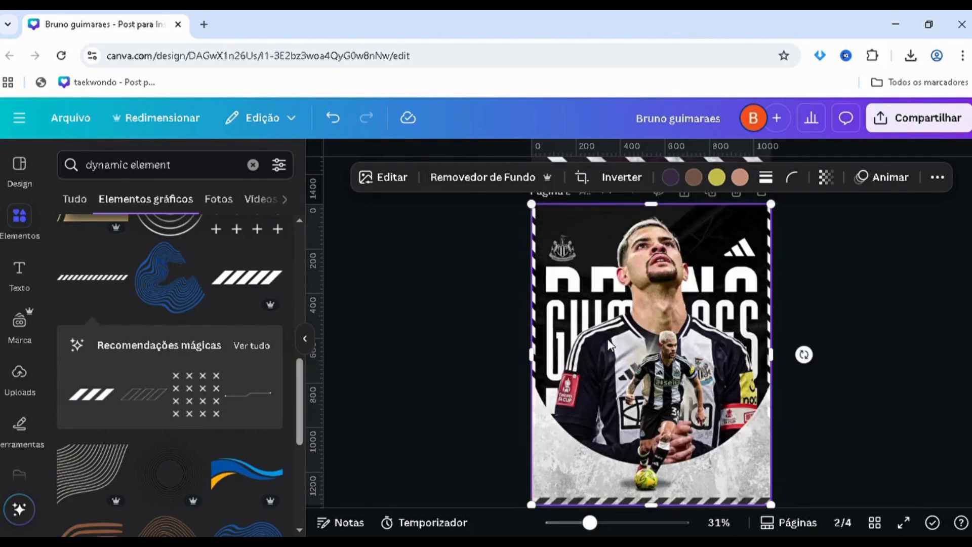
{"action": "left_click", "coordinate": [384, 177]}
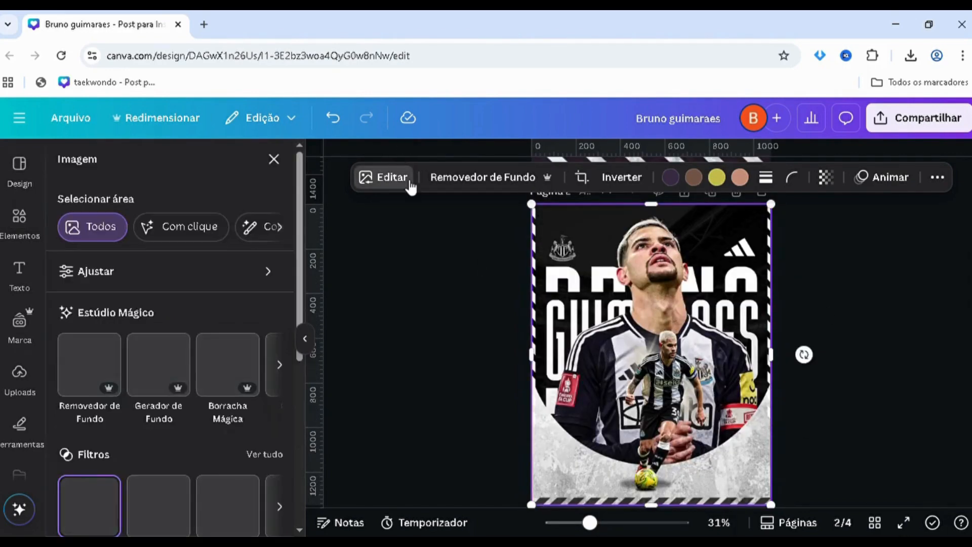
{"action": "left_click", "coordinate": [147, 273]}
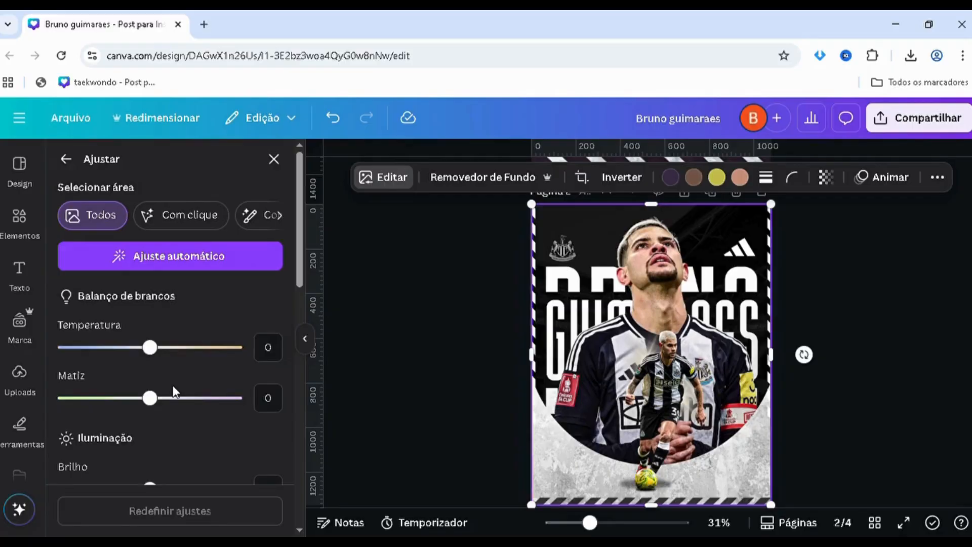
{"action": "scroll", "coordinate": [174, 387], "scroll_direction": "down", "scroll_amount": 5}
{"action": "left_click", "coordinate": [194, 323]}
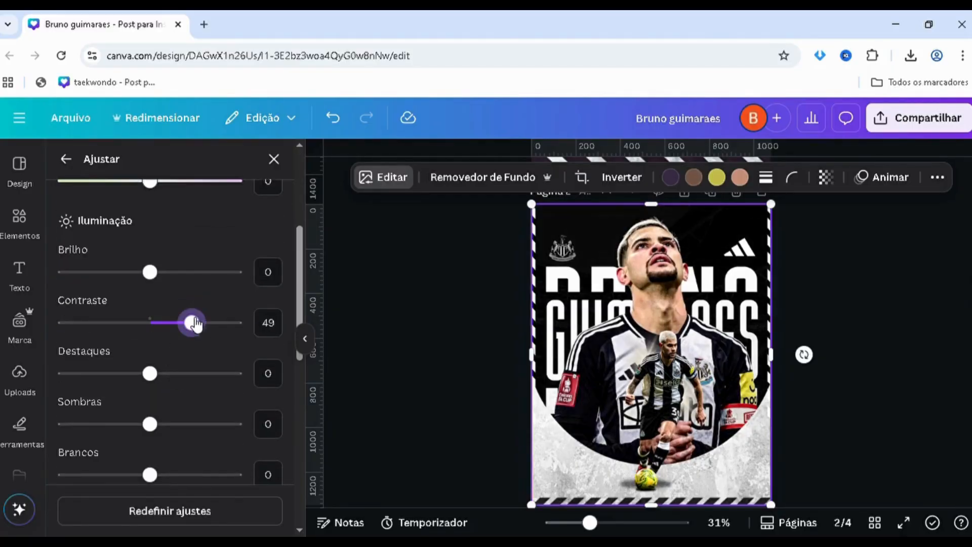
{"action": "left_click_drag", "start_coordinate": [194, 323], "coordinate": [181, 322]}
- Set the poster image's clarity to 23, sharpness to 16 and saturation to 22
{"action": "scroll", "coordinate": [171, 349], "scroll_direction": "down", "scroll_amount": 6}
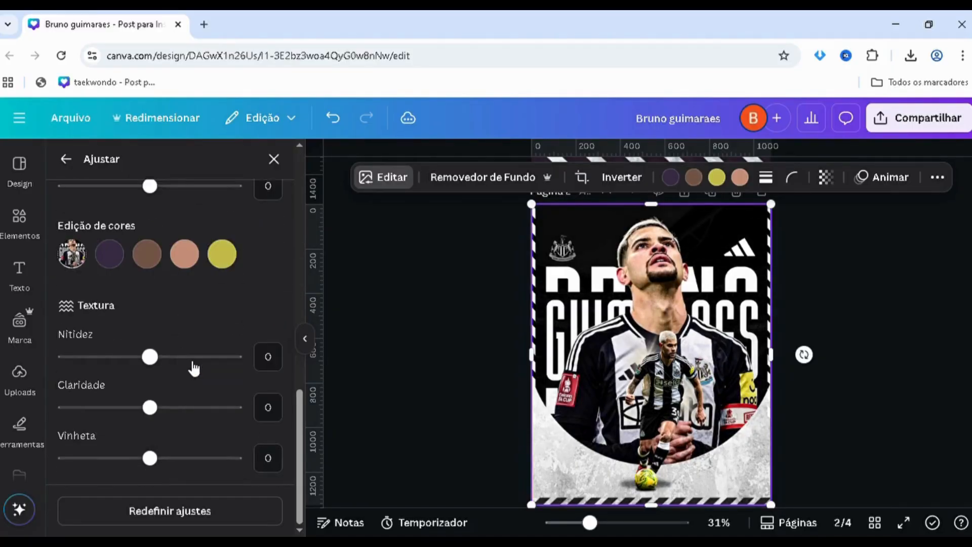
{"action": "left_click_drag", "start_coordinate": [191, 407], "coordinate": [174, 407]}
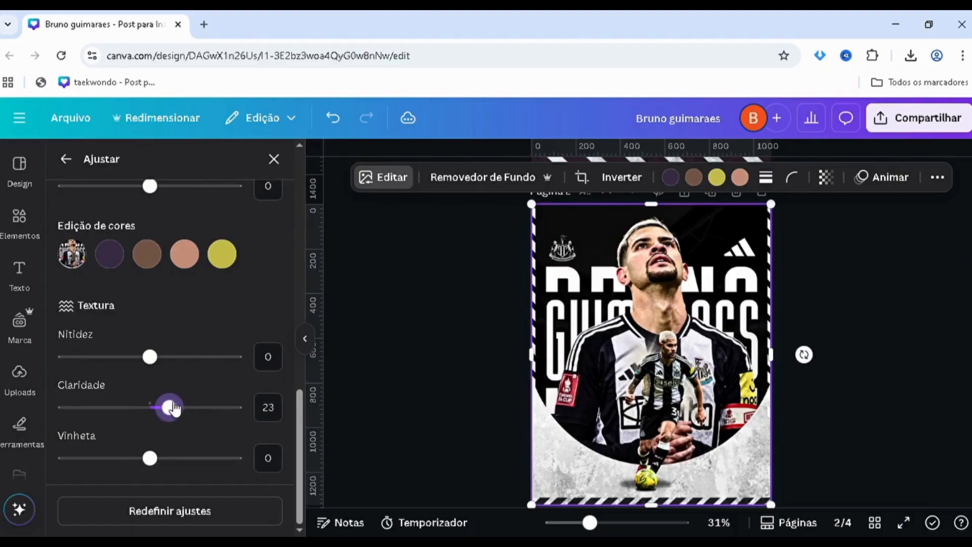
{"action": "left_click_drag", "start_coordinate": [182, 356], "coordinate": [169, 368]}
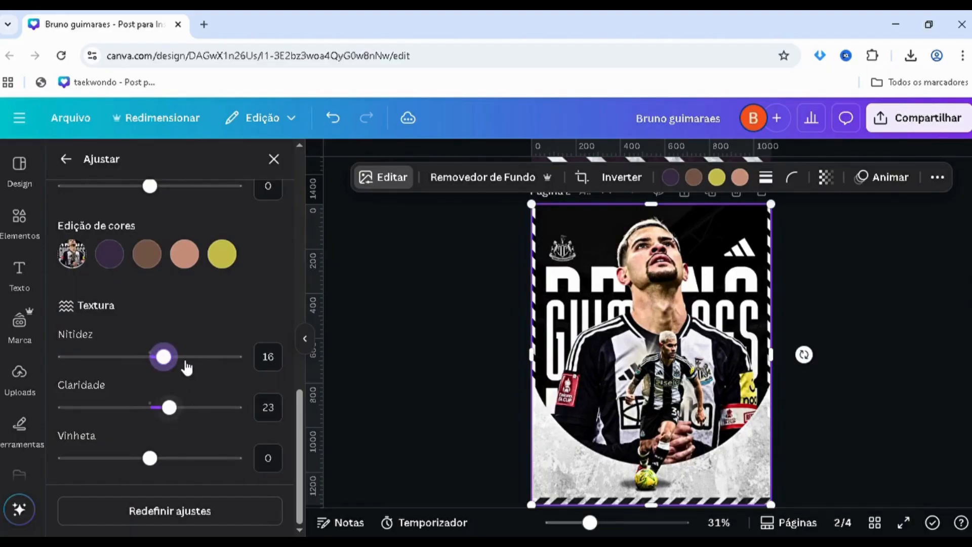
{"action": "scroll", "coordinate": [130, 449], "scroll_direction": "up", "scroll_amount": 2}
{"action": "left_click_drag", "start_coordinate": [189, 269], "coordinate": [172, 291]}
{"action": "scroll", "coordinate": [147, 414], "scroll_direction": "down", "scroll_amount": 1}
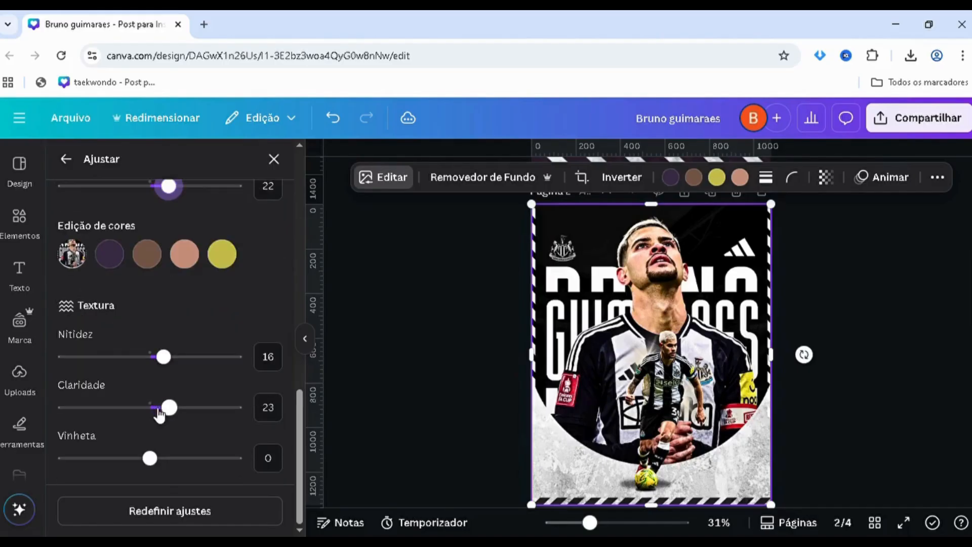
- Reduce the poster image's contrast to 18
{"action": "scroll", "coordinate": [161, 408], "scroll_direction": "up", "scroll_amount": 7}
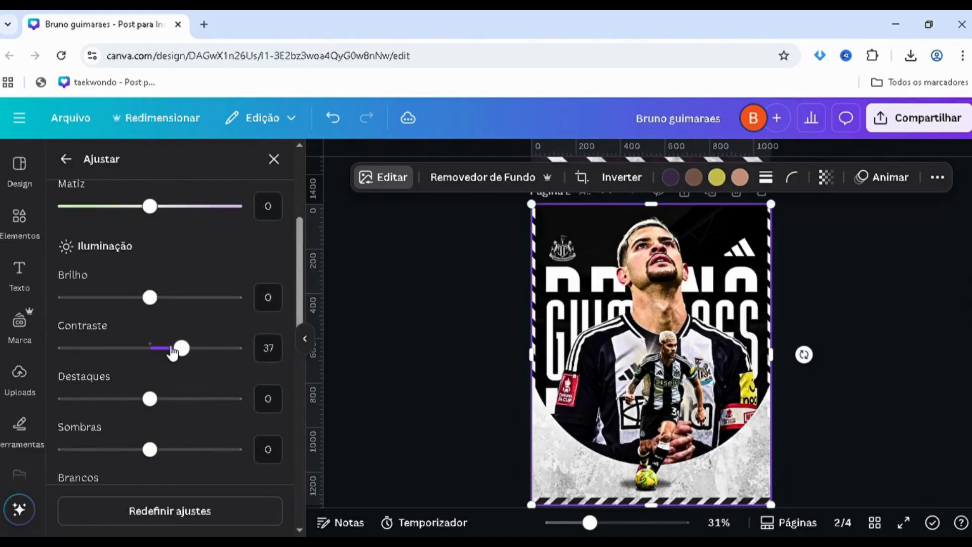
{"action": "left_click", "coordinate": [165, 351]}
{"action": "scroll", "coordinate": [469, 399], "scroll_direction": "down", "scroll_amount": 2}
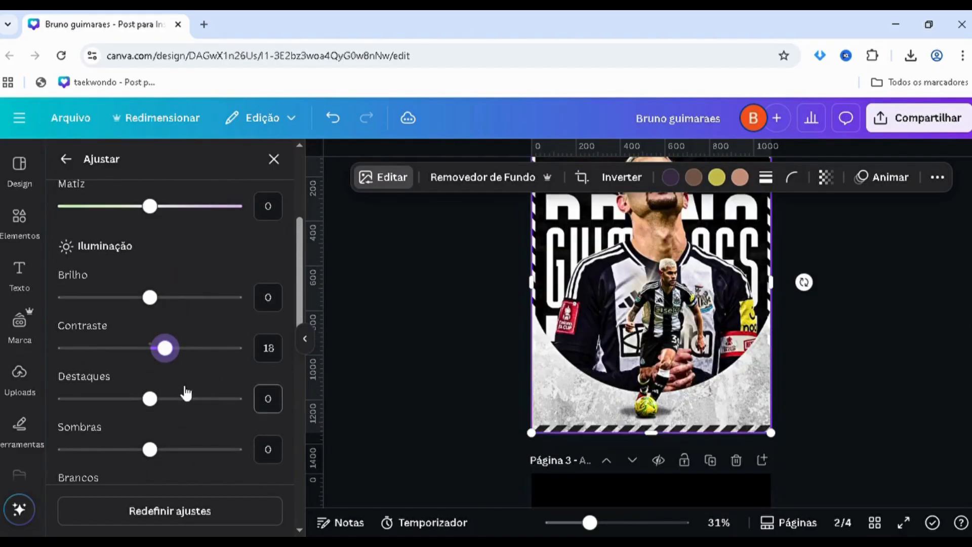
{"action": "scroll", "coordinate": [185, 380], "scroll_direction": "down", "scroll_amount": 7}
{"action": "scroll", "coordinate": [637, 328], "scroll_direction": "up", "scroll_amount": 4}
{"action": "scroll", "coordinate": [636, 328], "scroll_direction": "down", "scroll_amount": 2}
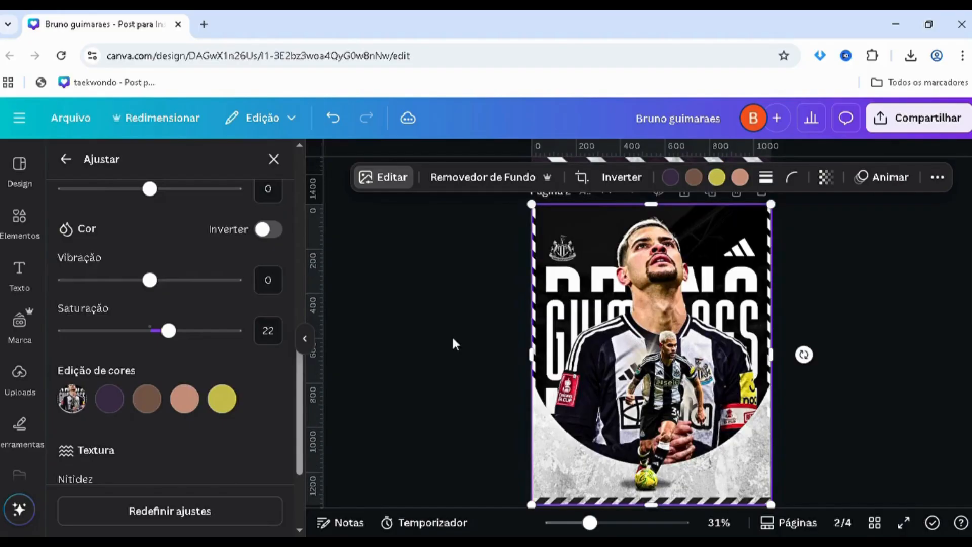
- Apply the Fresco filter to the poster image and lower the filter's intensity to roughly a third
{"action": "left_click", "coordinate": [65, 160]}
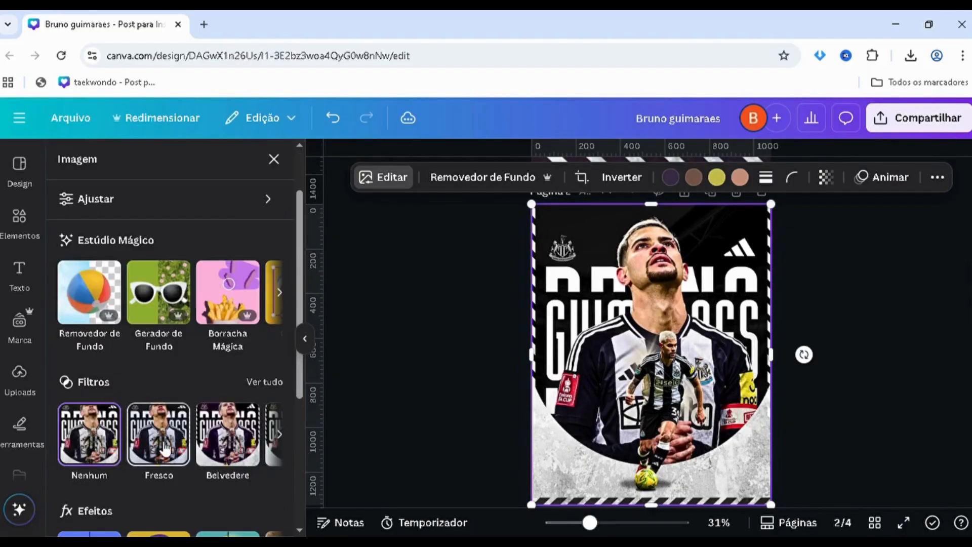
{"action": "left_click", "coordinate": [167, 461]}
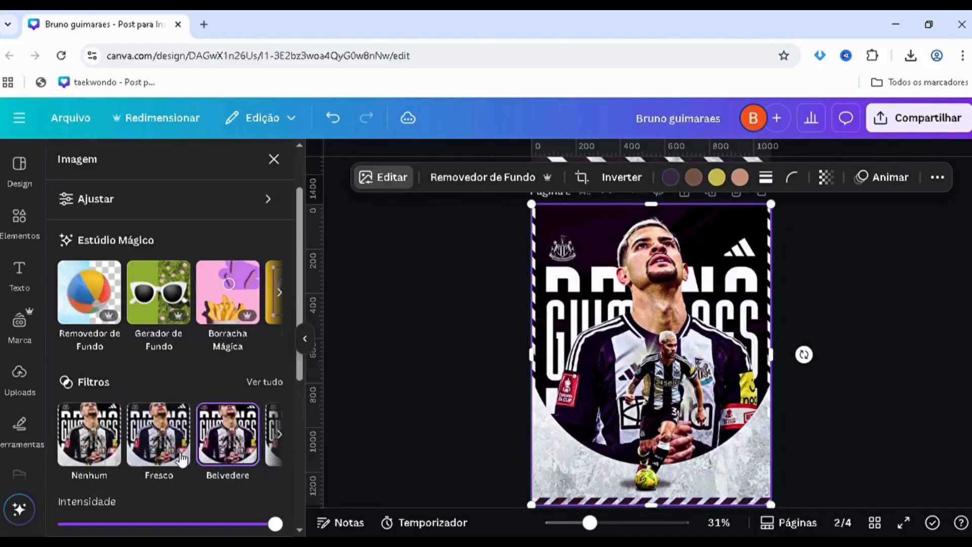
{"action": "scroll", "coordinate": [154, 455], "scroll_direction": "down", "scroll_amount": 3}
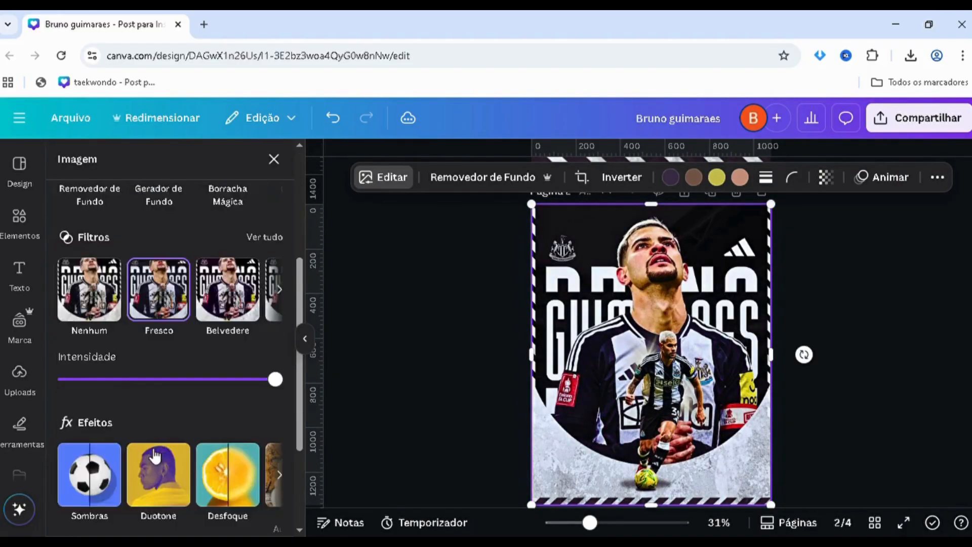
{"action": "left_click", "coordinate": [133, 384]}
{"action": "left_click", "coordinate": [141, 384]}
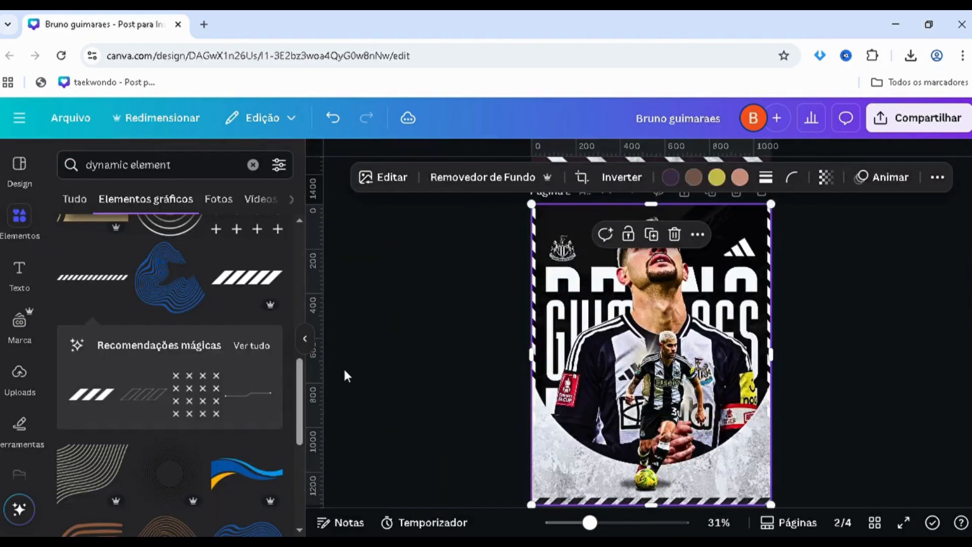
{"action": "left_click", "coordinate": [344, 374]}
{"action": "left_click", "coordinate": [537, 334]}
{"action": "left_click", "coordinate": [471, 380]}
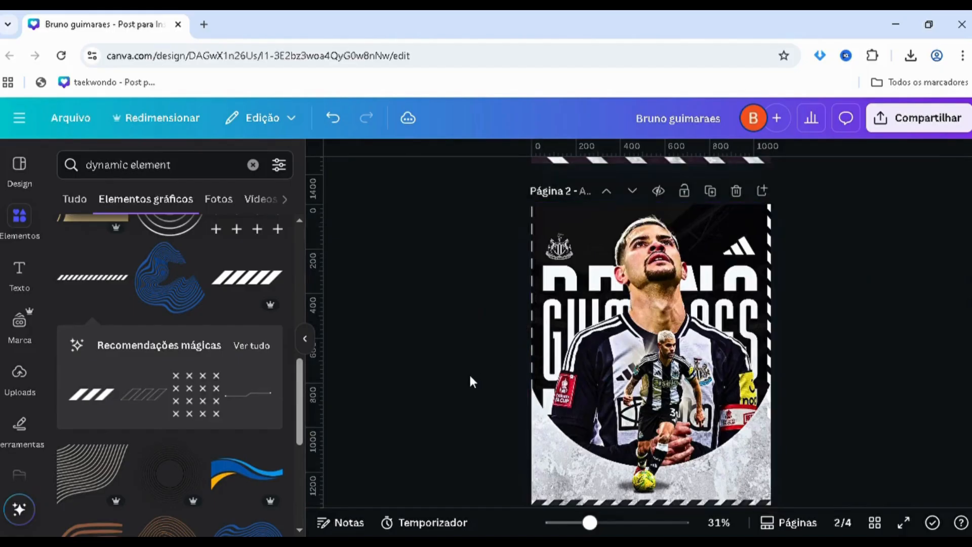
{"action": "key", "text": "ctrl+z"}
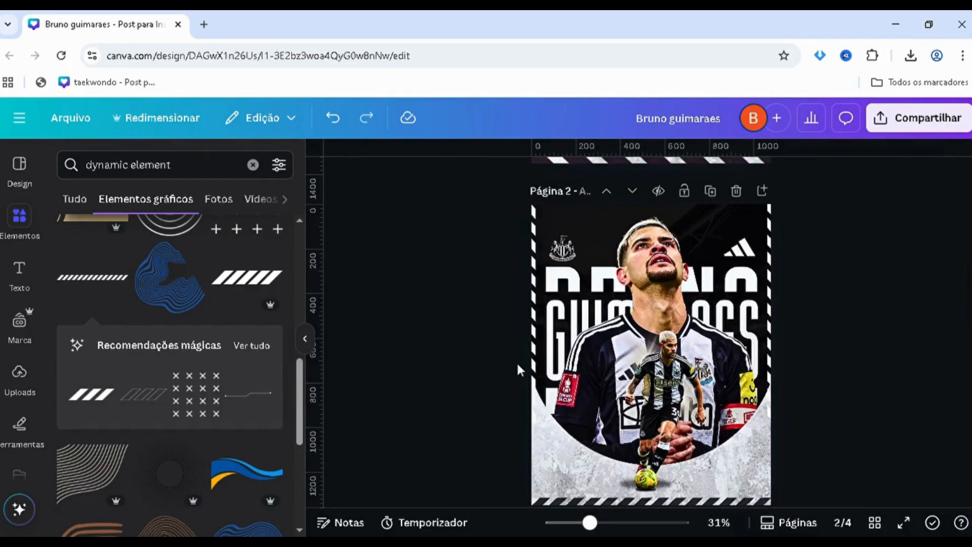
- Adjust the poster image's placement at page 2's left edge so that it covers the page exactly
{"action": "scroll", "coordinate": [527, 360], "scroll_direction": "up", "scroll_amount": 2, "text": "ctrl"}
{"action": "left_click", "coordinate": [528, 374]}
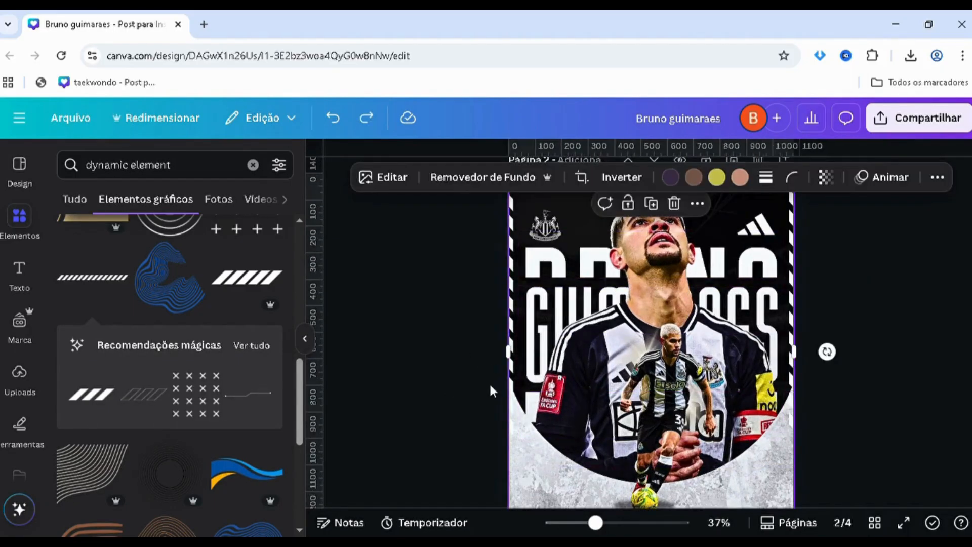
{"action": "mouse_move", "coordinate": [509, 388]}
{"action": "left_mouse_down"}
{"action": "mouse_move", "coordinate": [821, 380]}
{"action": "mouse_move", "coordinate": [582, 400]}
{"action": "mouse_move", "coordinate": [719, 400]}
{"action": "mouse_move", "coordinate": [592, 381]}
{"action": "mouse_move", "coordinate": [517, 383]}
{"action": "left_mouse_up"}
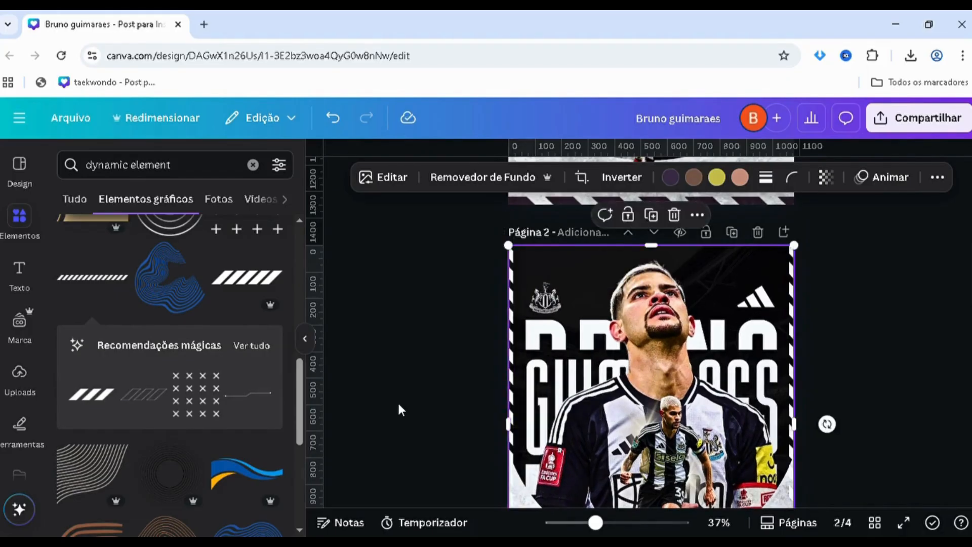
{"action": "left_click", "coordinate": [397, 401]}
{"action": "scroll", "coordinate": [402, 411], "scroll_direction": "down", "scroll_amount": 2}
{"action": "scroll", "coordinate": [400, 378], "scroll_direction": "down", "scroll_amount": 3}
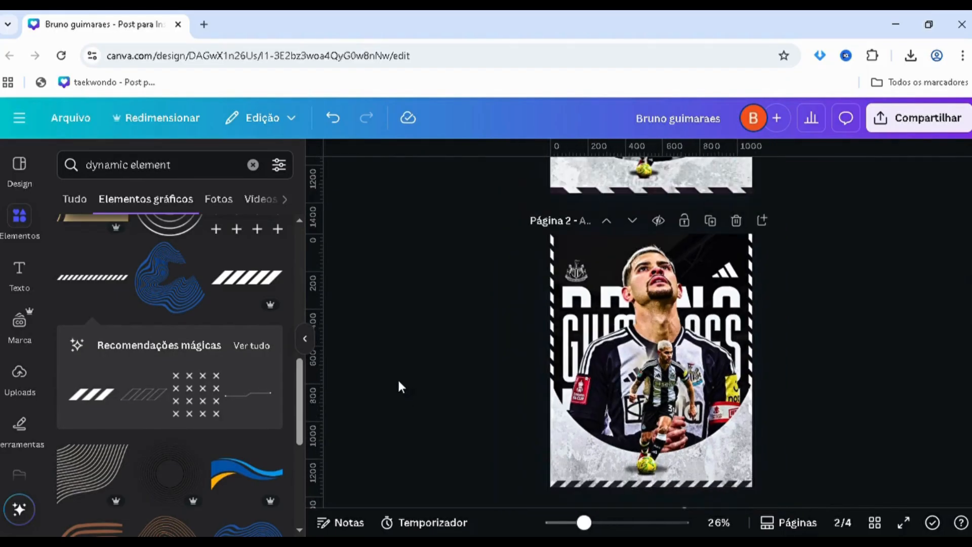